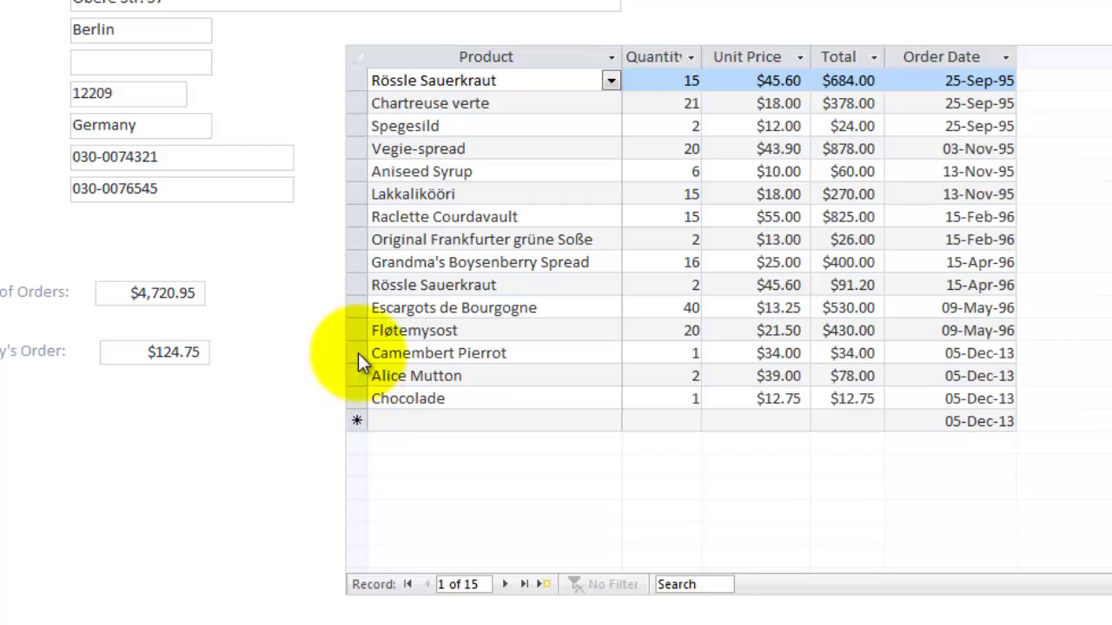
Step: Add a new order line for Escargots de Bourgogne with a quantity of 5 beneath today's existing orders
{"action": "left_click_drag", "start_coordinate": [356, 354], "coordinate": [356, 397]}
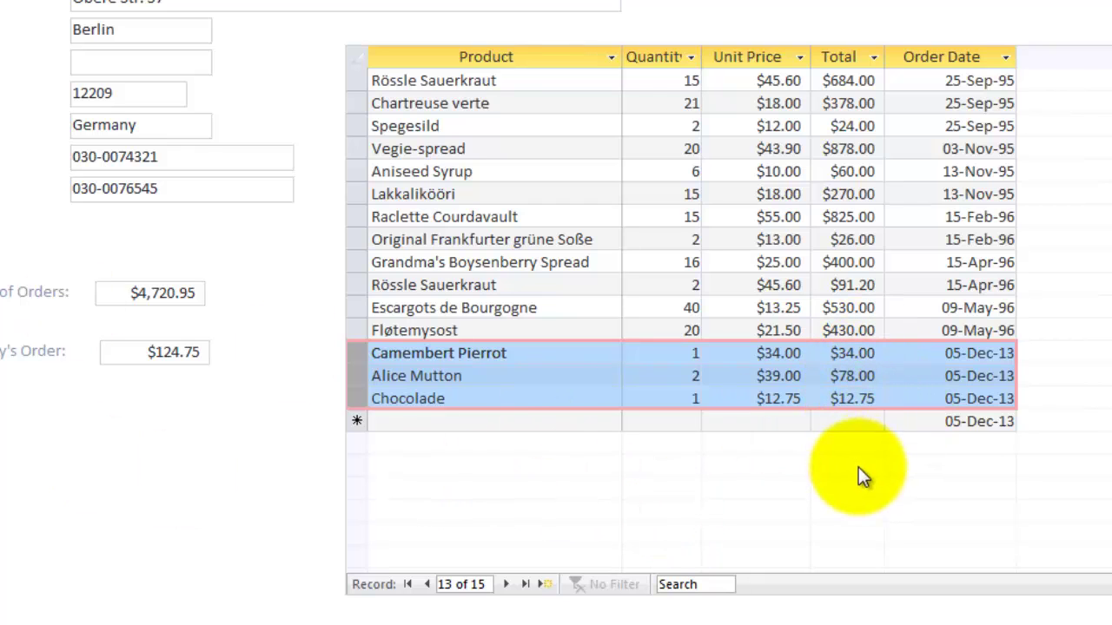
{"action": "left_click", "coordinate": [600, 423]}
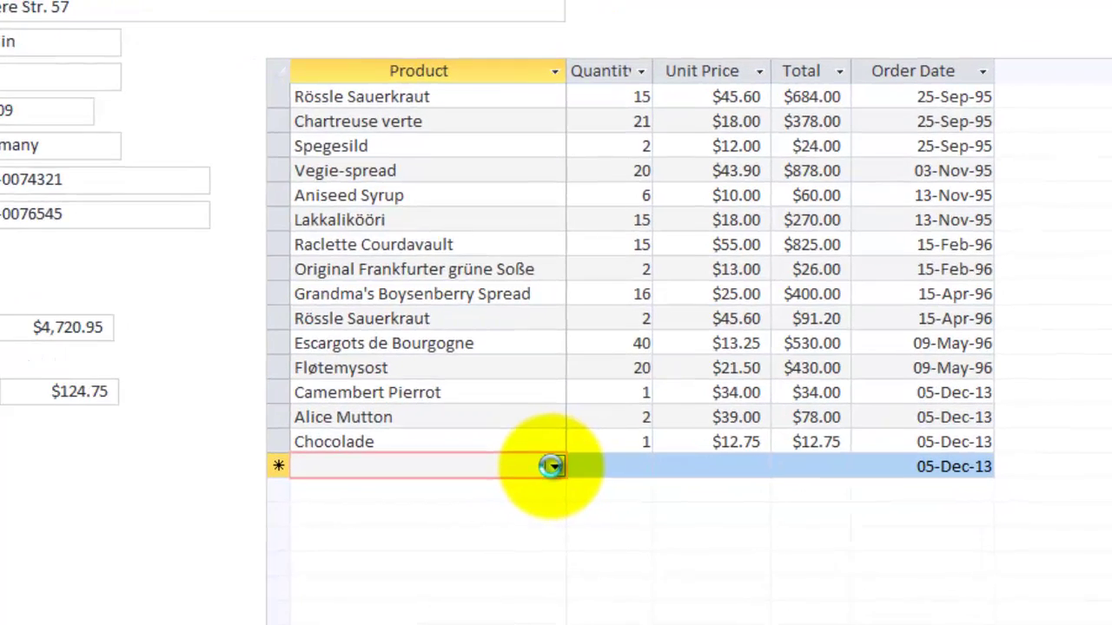
{"action": "left_click", "coordinate": [614, 422]}
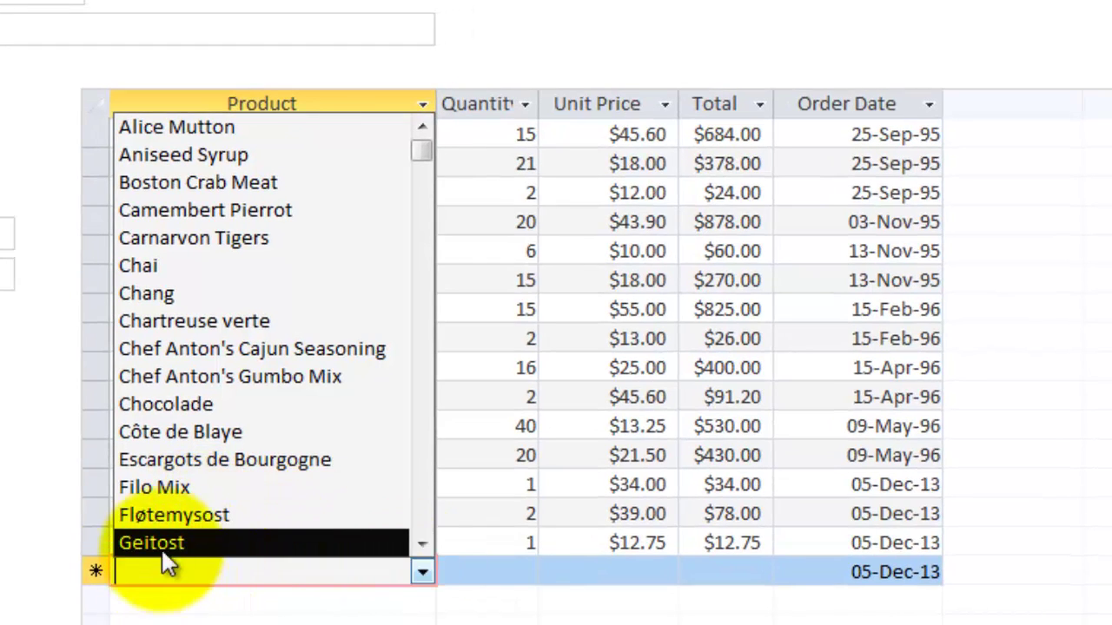
{"action": "left_click", "coordinate": [173, 458]}
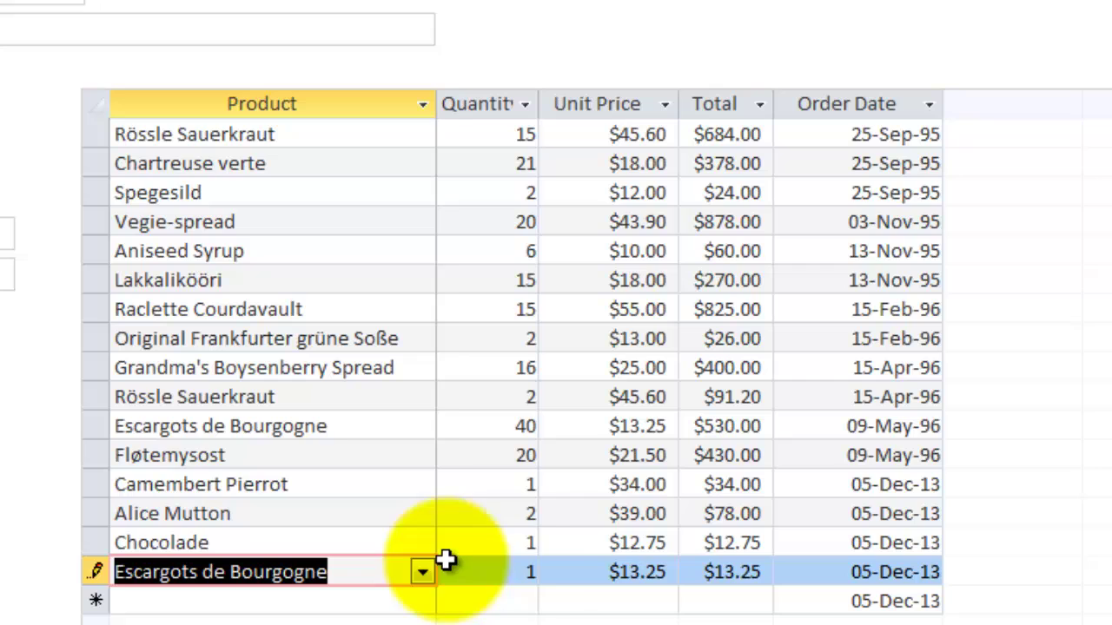
{"action": "double_click", "coordinate": [527, 571]}
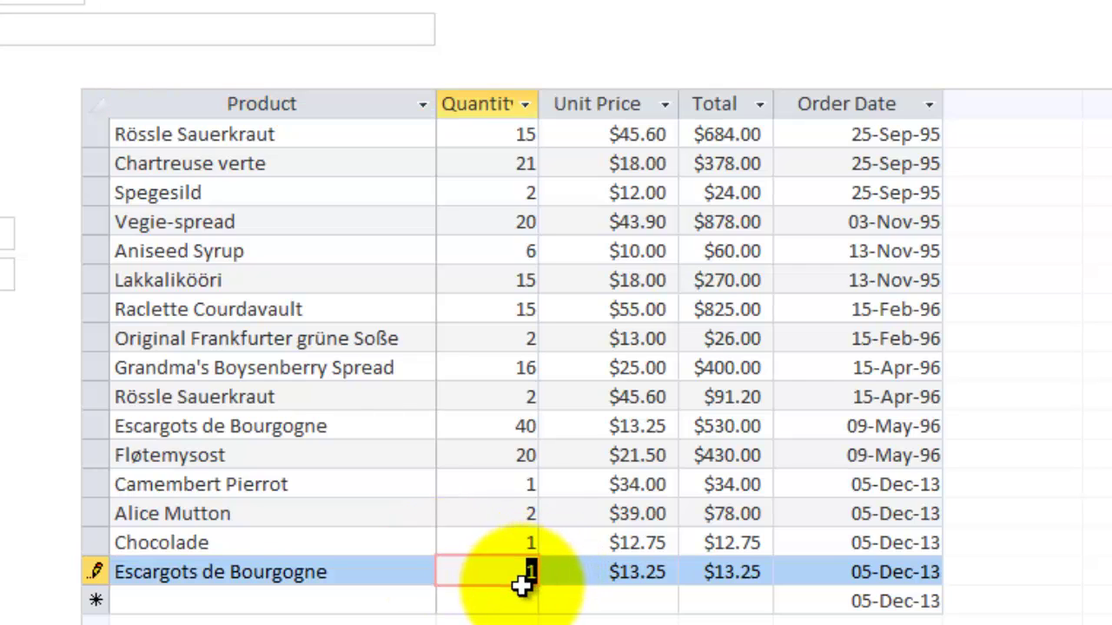
{"action": "type", "text": "5"}
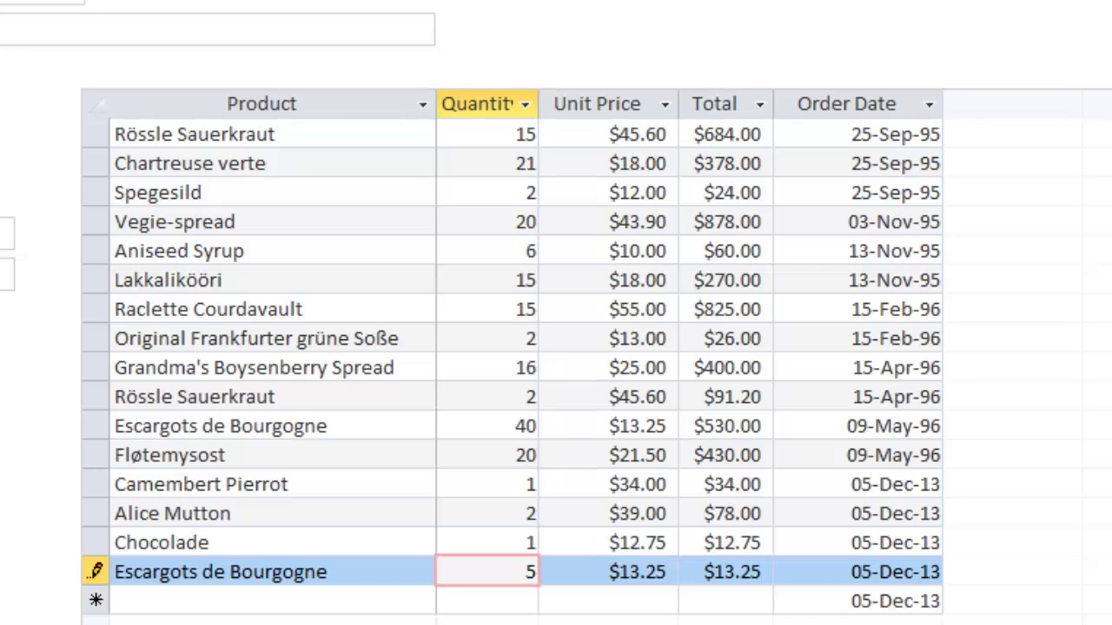
{"action": "left_click", "coordinate": [331, 596]}
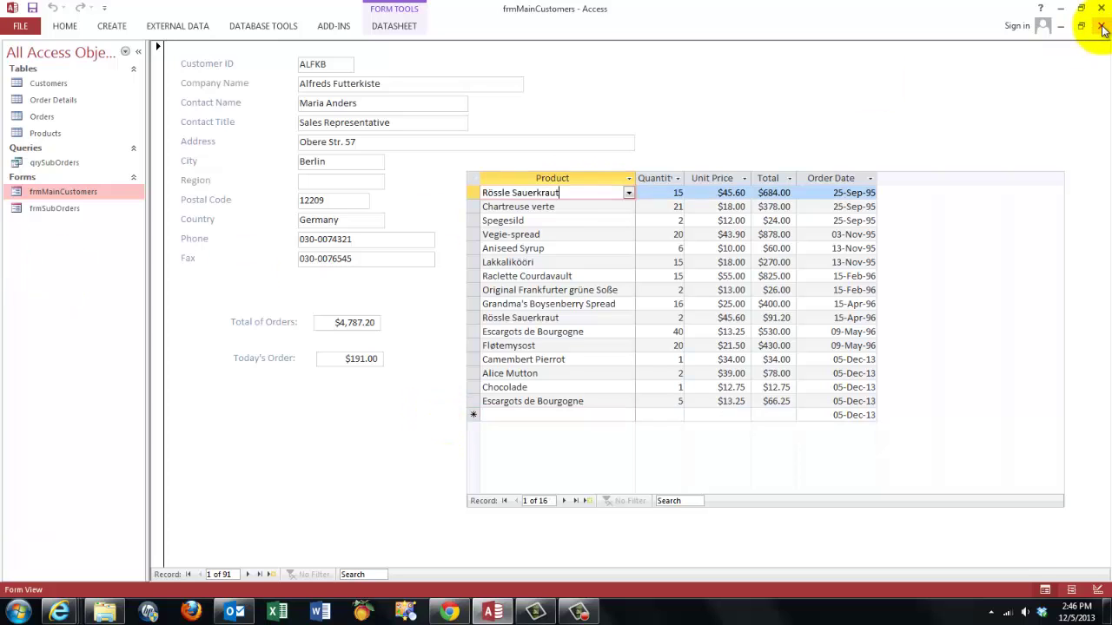
Step: Close the customer form and delete qrySubOrders, frmMainCustomers and frmSubOrders from the database
{"action": "left_click", "coordinate": [1102, 28]}
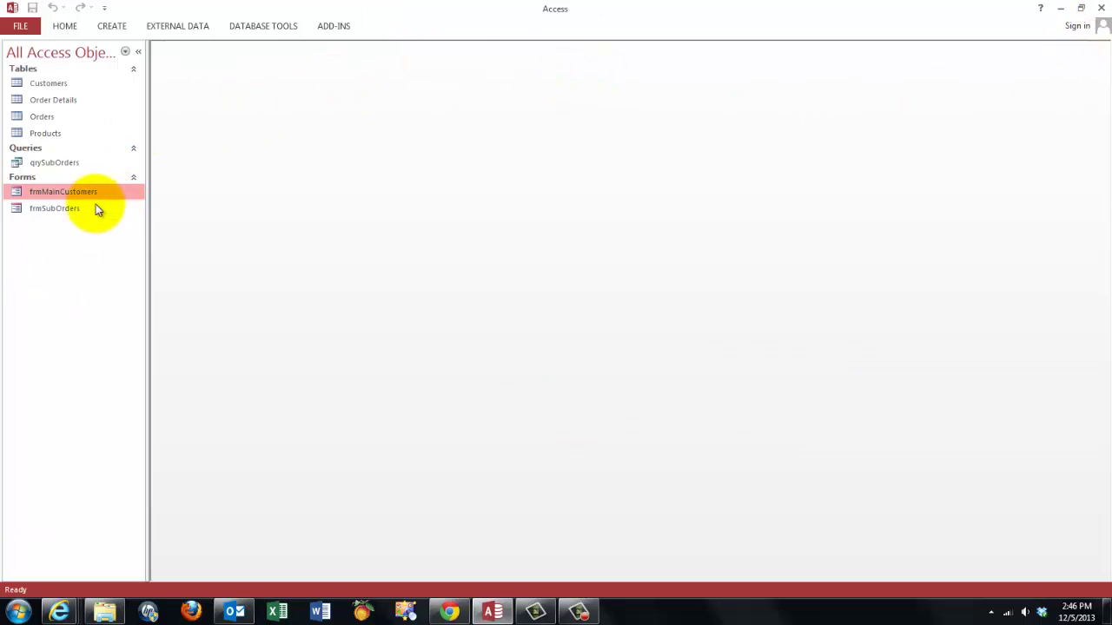
{"action": "left_click", "coordinate": [47, 208], "text": "ctrl"}
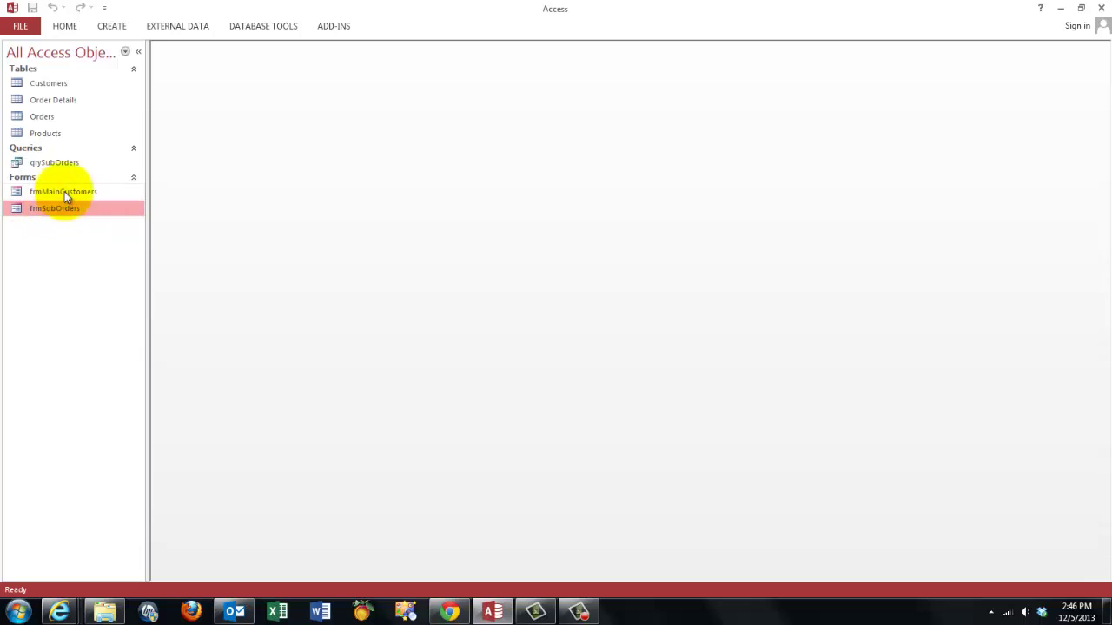
{"action": "left_click", "coordinate": [52, 162], "text": "ctrl"}
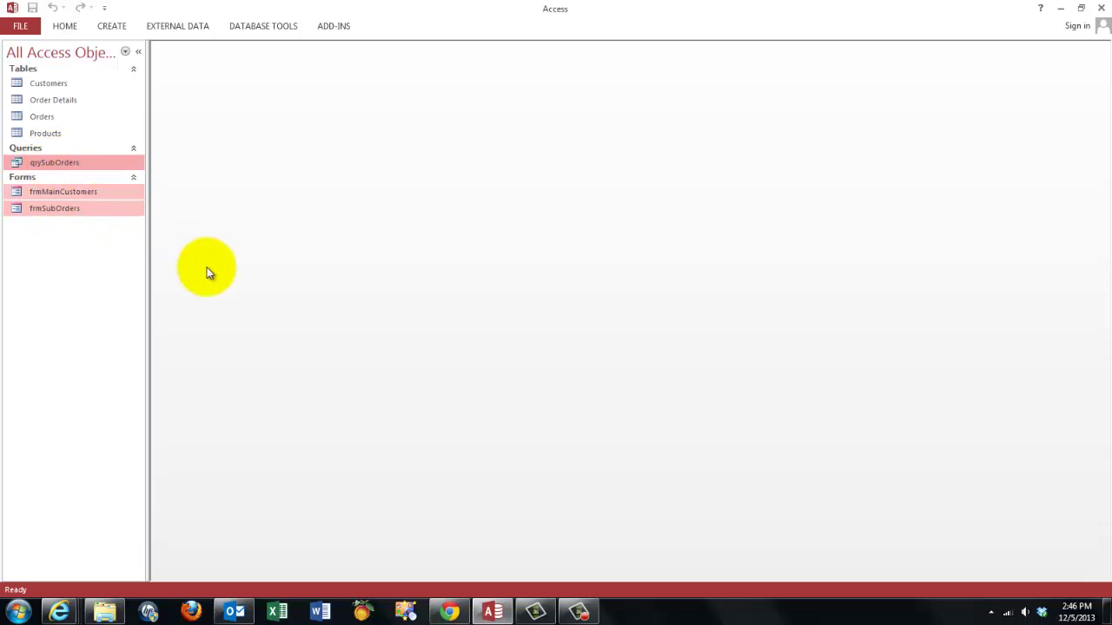
{"action": "key", "text": "Delete"}
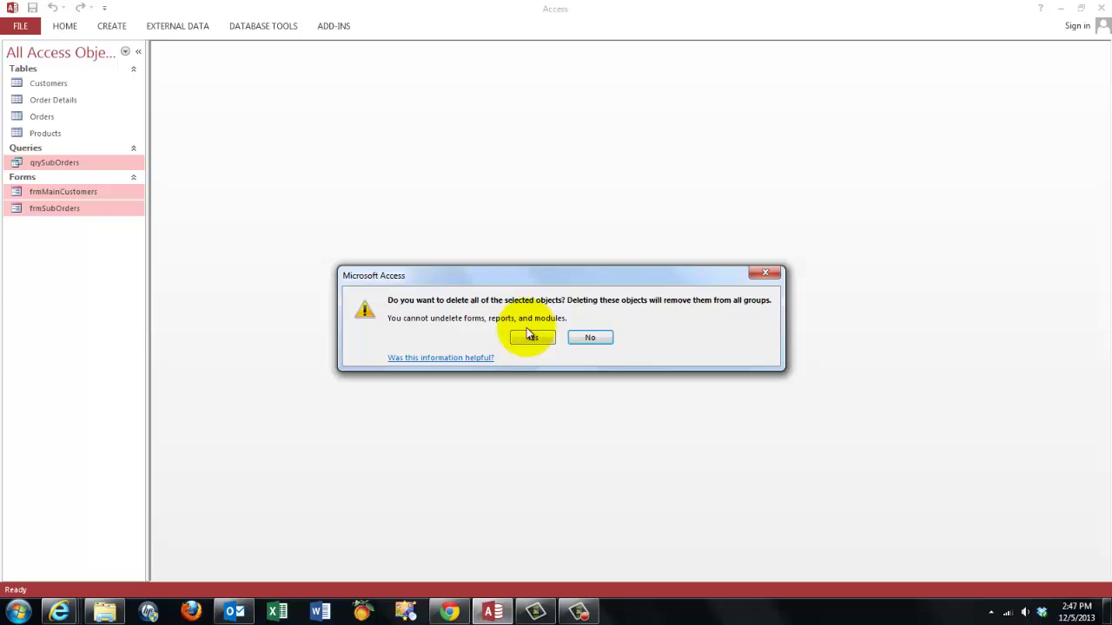
{"action": "left_click", "coordinate": [532, 338]}
Step: Examine the relationships between the database's tables
{"action": "left_click", "coordinate": [263, 26]}
{"action": "left_click", "coordinate": [165, 72]}
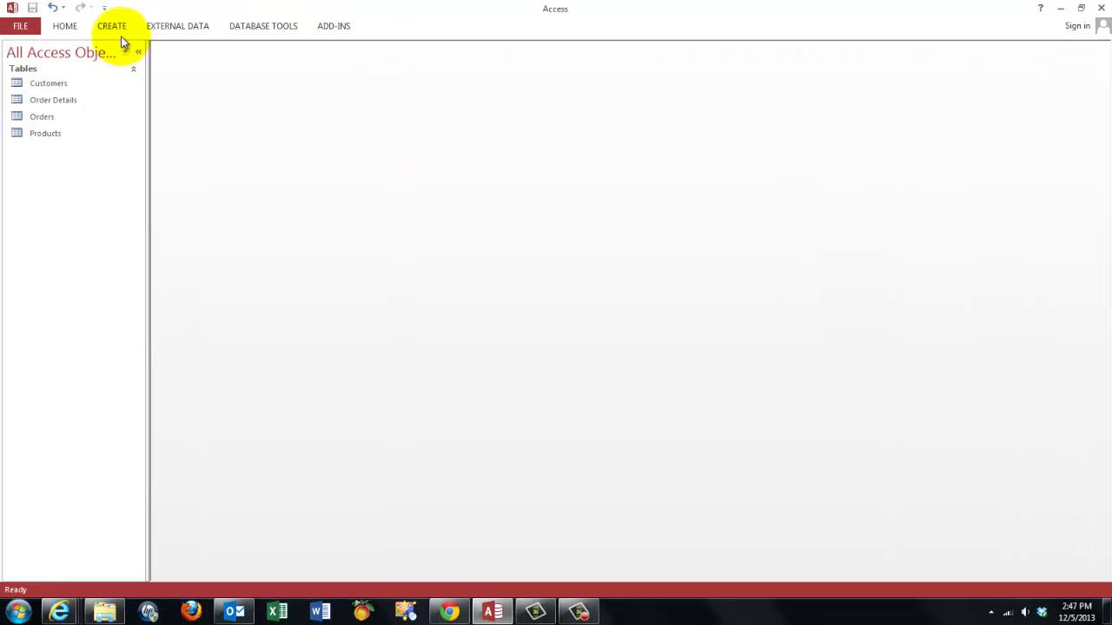
Step: Start a new form with the Form Wizard and include all fields of the Customers table
{"action": "left_click", "coordinate": [113, 27]}
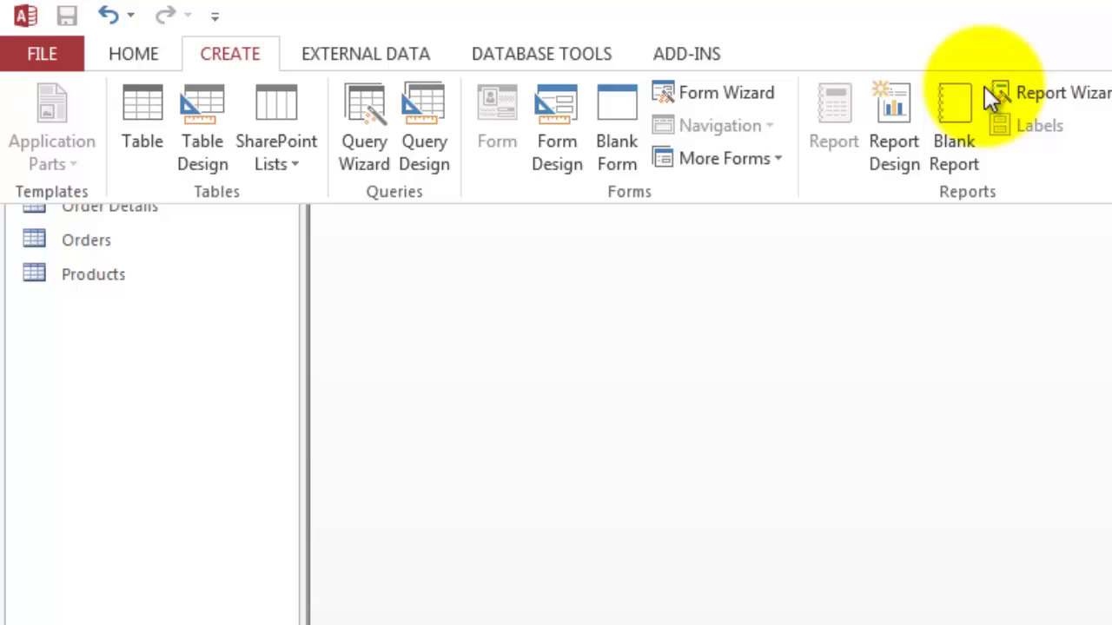
{"action": "left_click", "coordinate": [714, 89]}
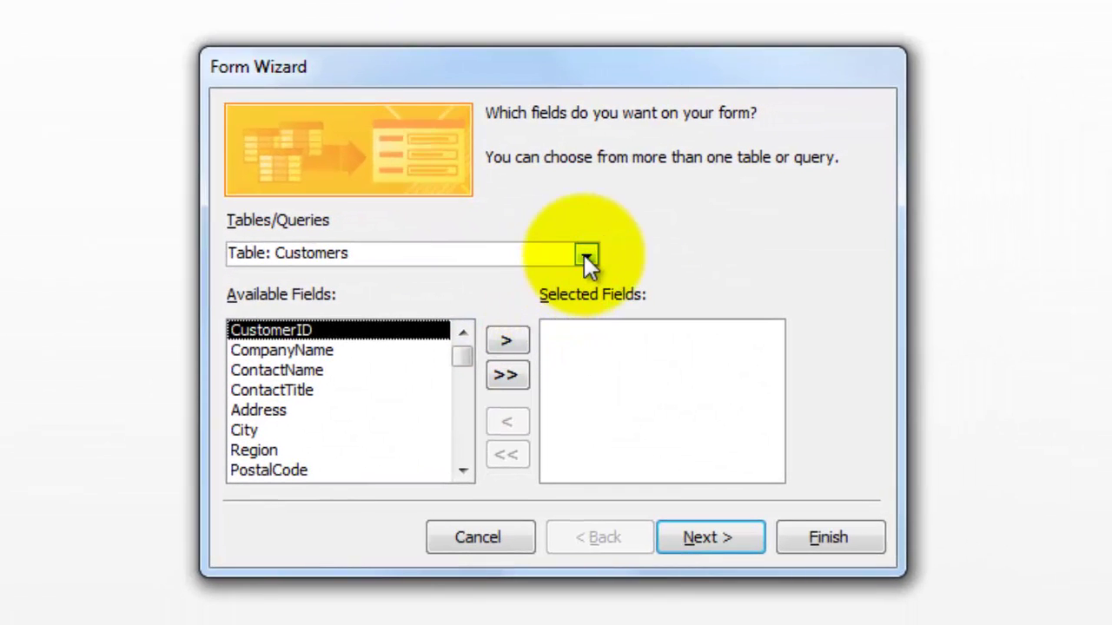
{"action": "left_click", "coordinate": [585, 255]}
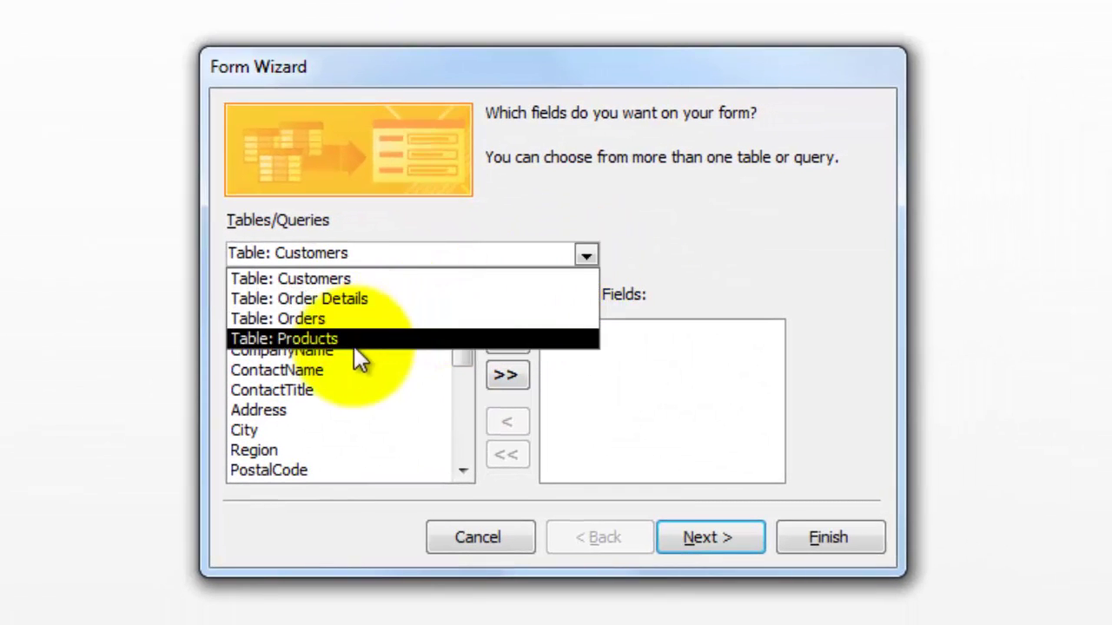
{"action": "left_click", "coordinate": [328, 279]}
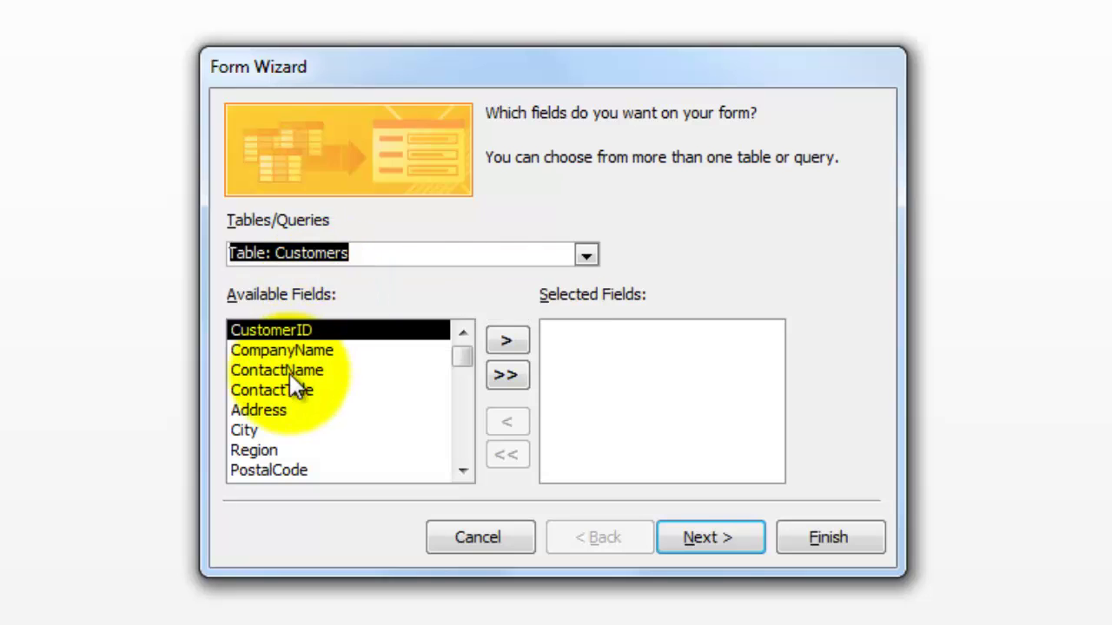
{"action": "left_click", "coordinate": [506, 374]}
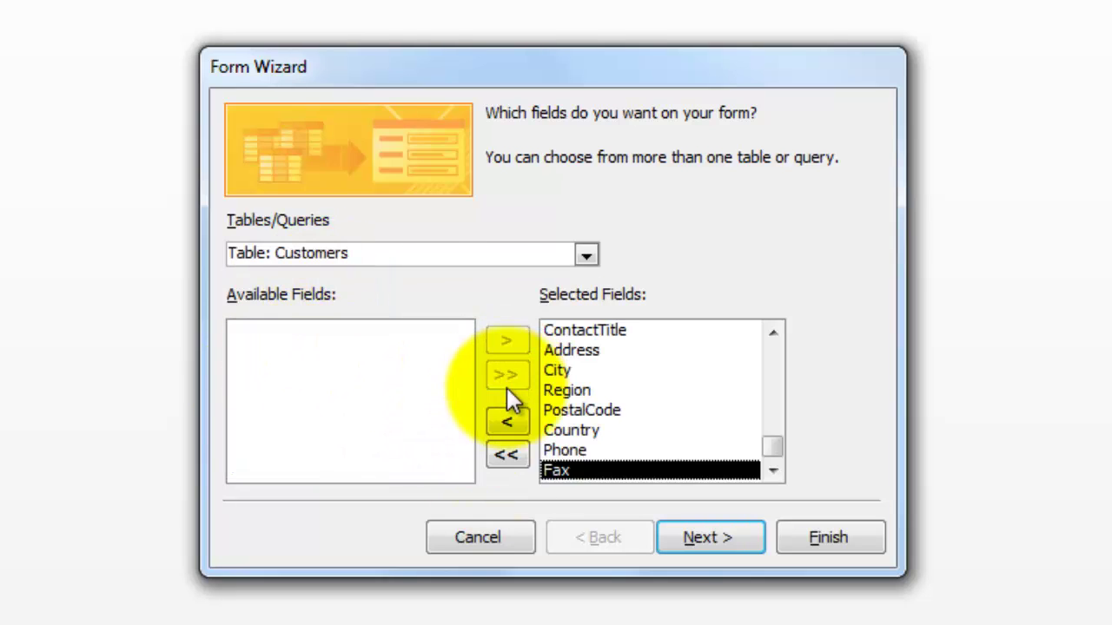
Step: Keep the columnar layout, title the form frmMainCustomers and finish it so it opens for viewing
{"action": "left_click", "coordinate": [708, 537]}
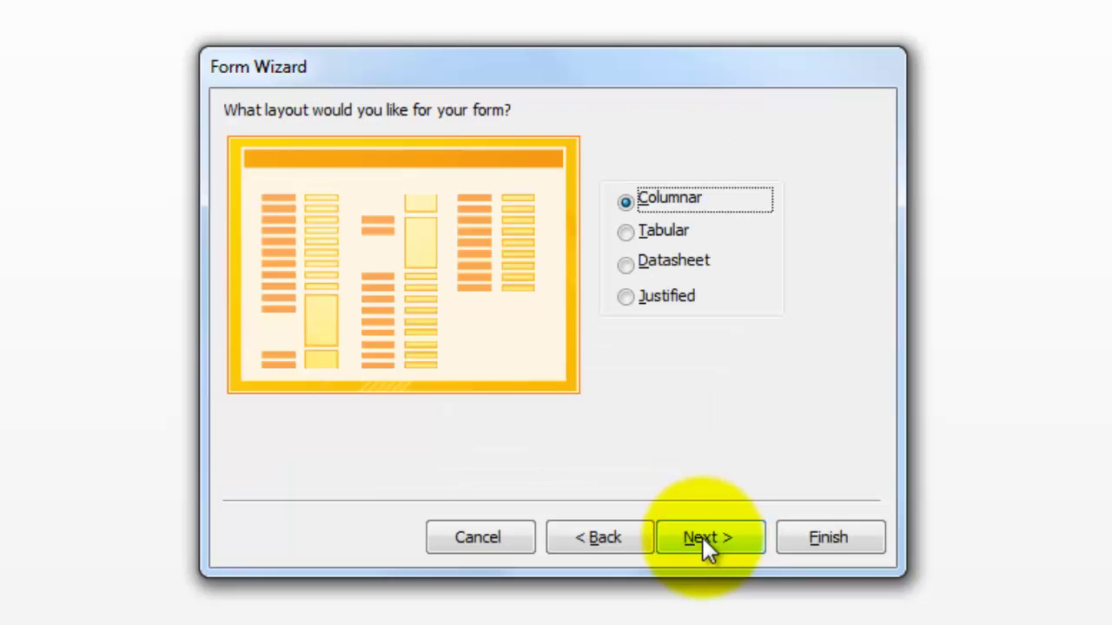
{"action": "left_click", "coordinate": [703, 537]}
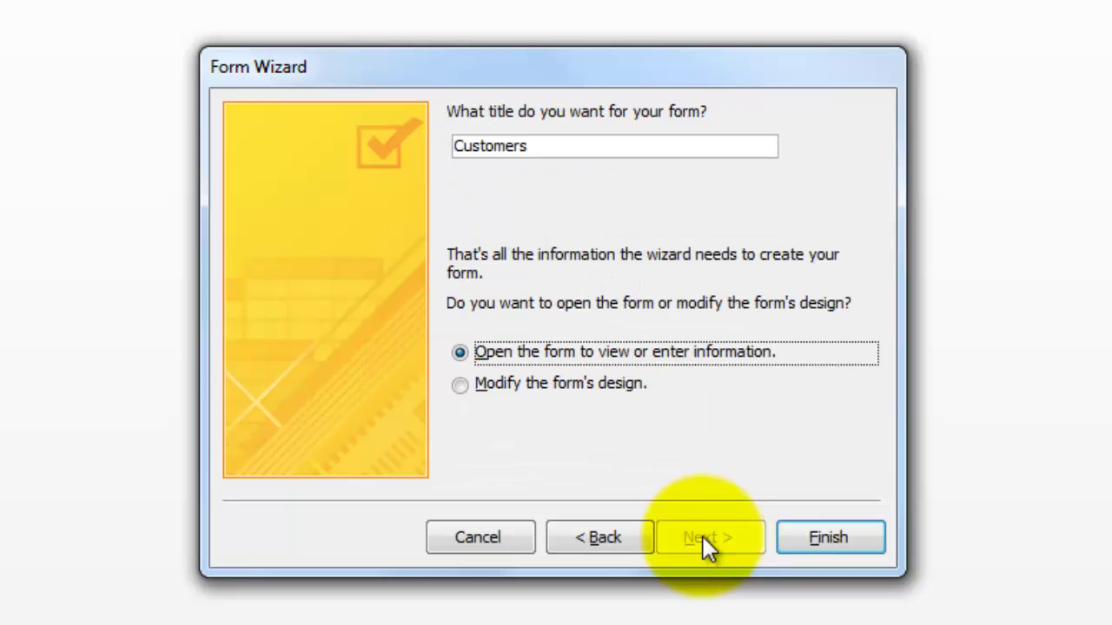
{"action": "left_click", "coordinate": [456, 146]}
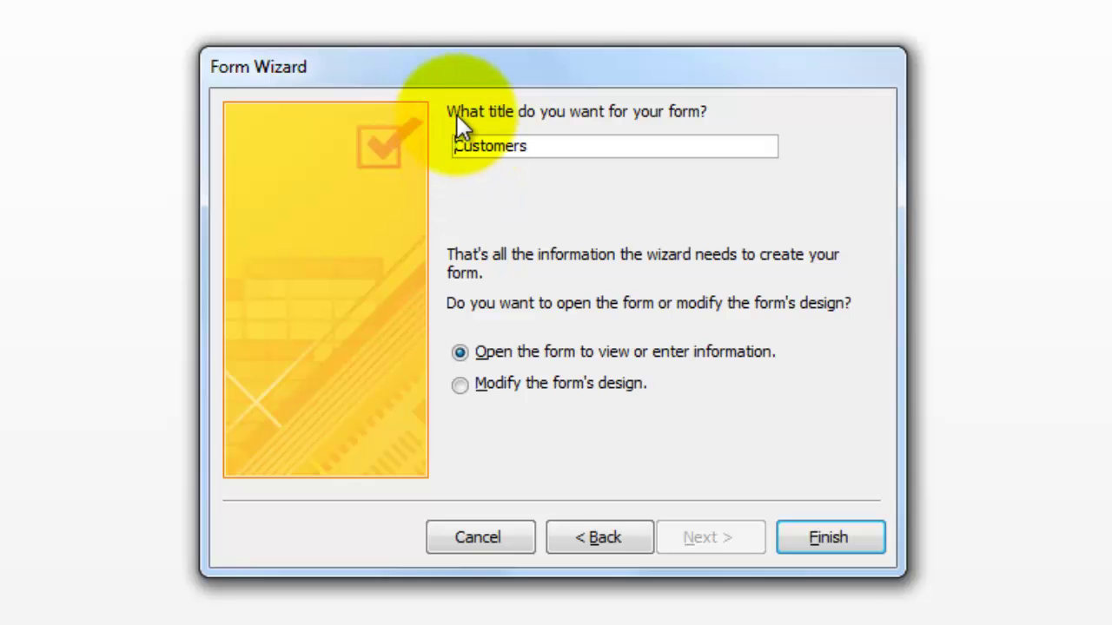
{"action": "type", "text": "frmMain"}
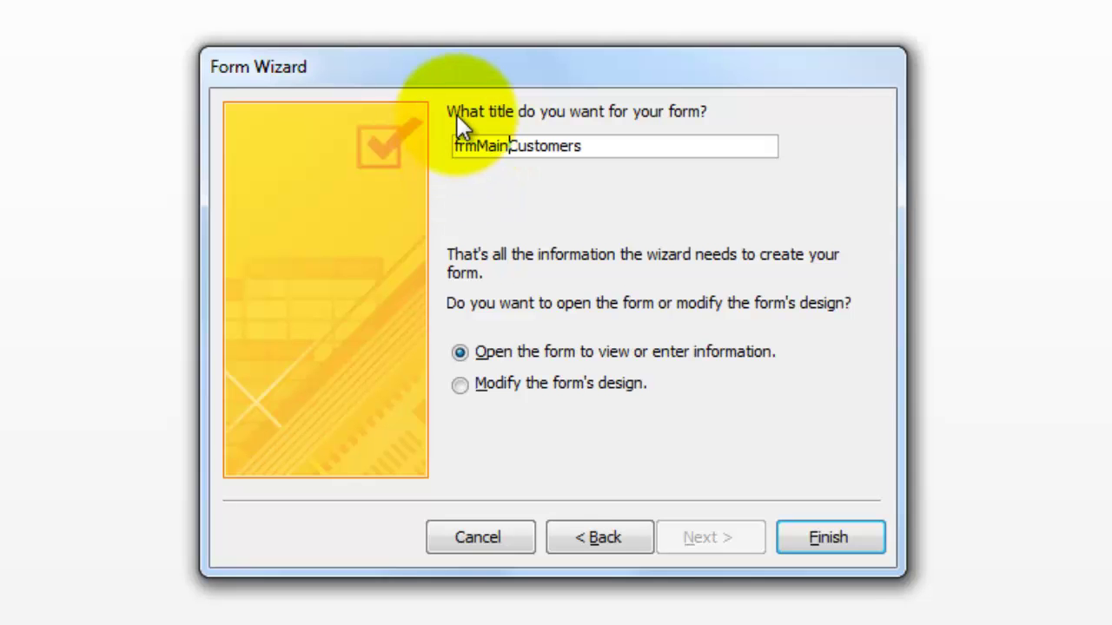
{"action": "key", "text": "Return"}
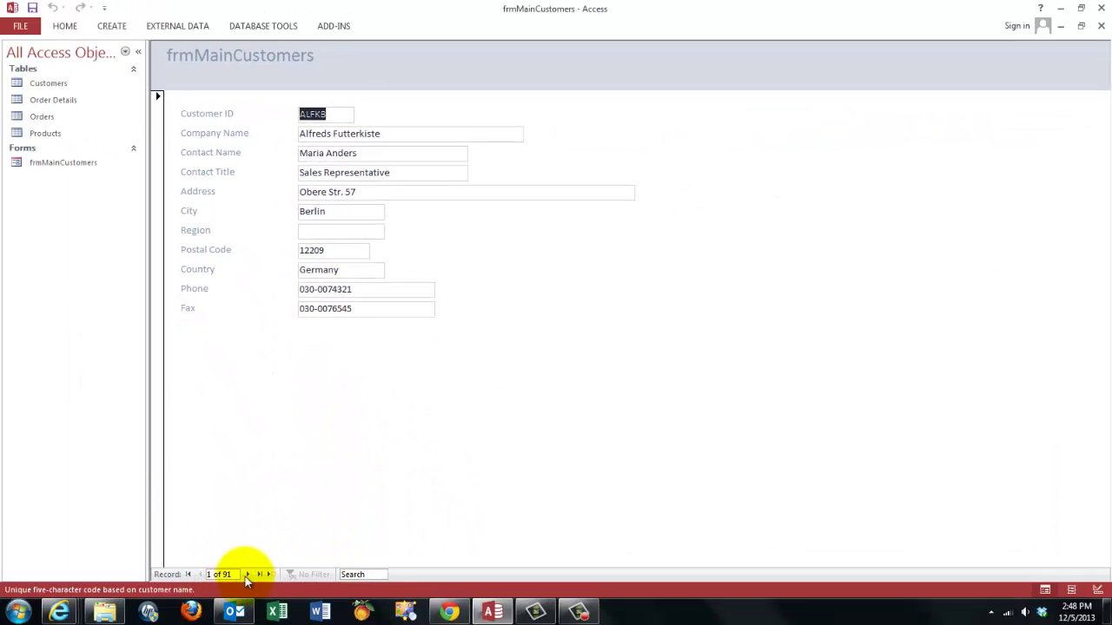
Step: Browse the first three customer records in frmMainCustomers, return to the first record and close the form
{"action": "left_click", "coordinate": [248, 575]}
{"action": "left_click", "coordinate": [247, 576]}
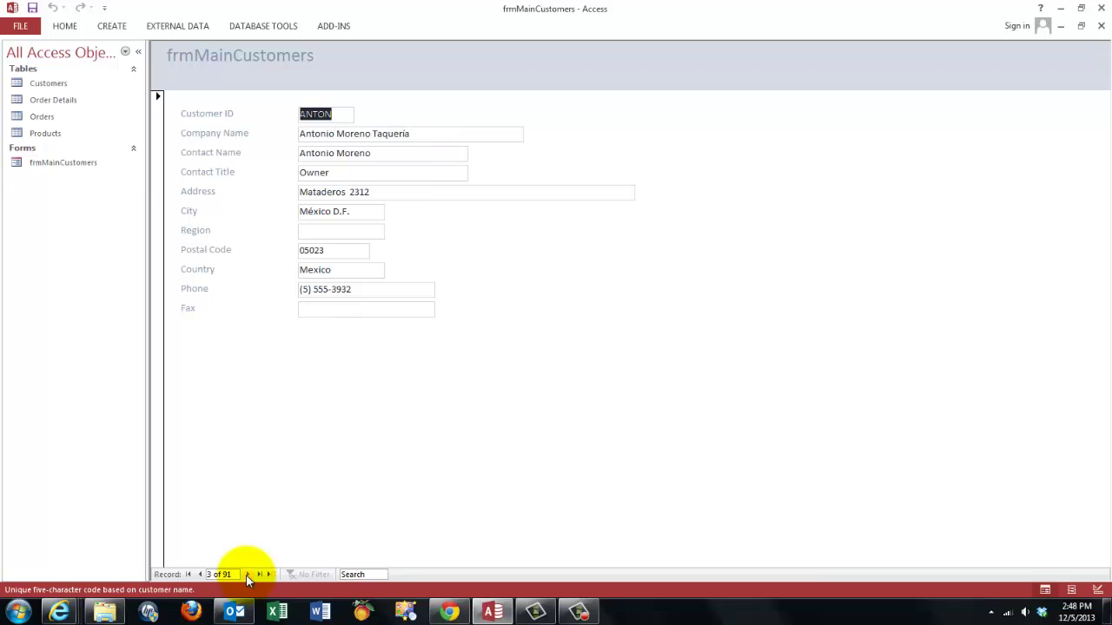
{"action": "left_click", "coordinate": [188, 575]}
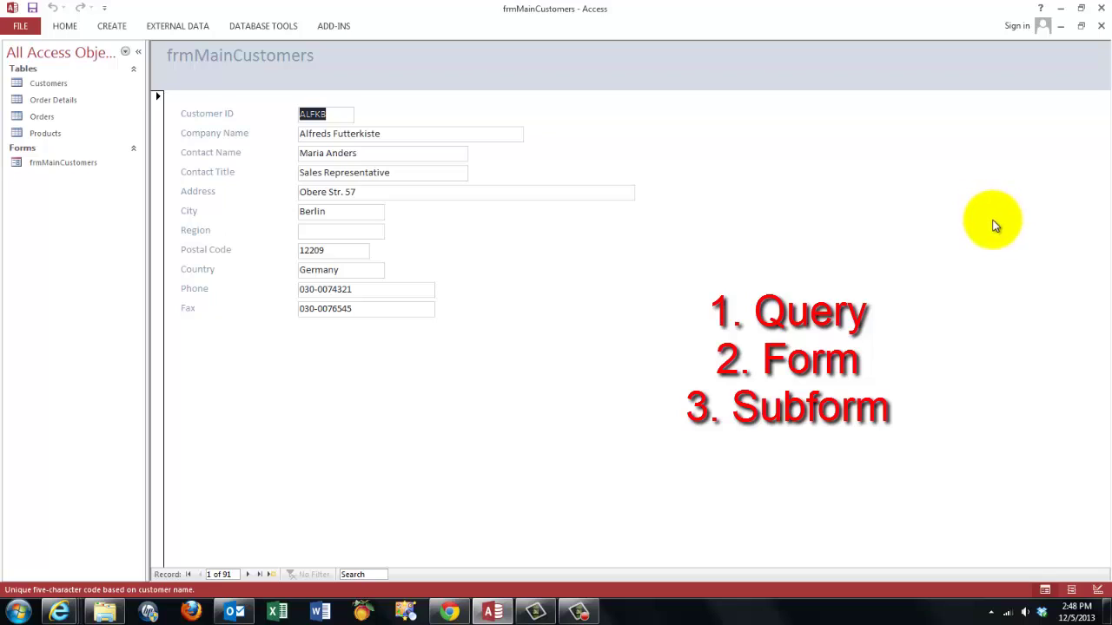
{"action": "left_click", "coordinate": [1101, 26]}
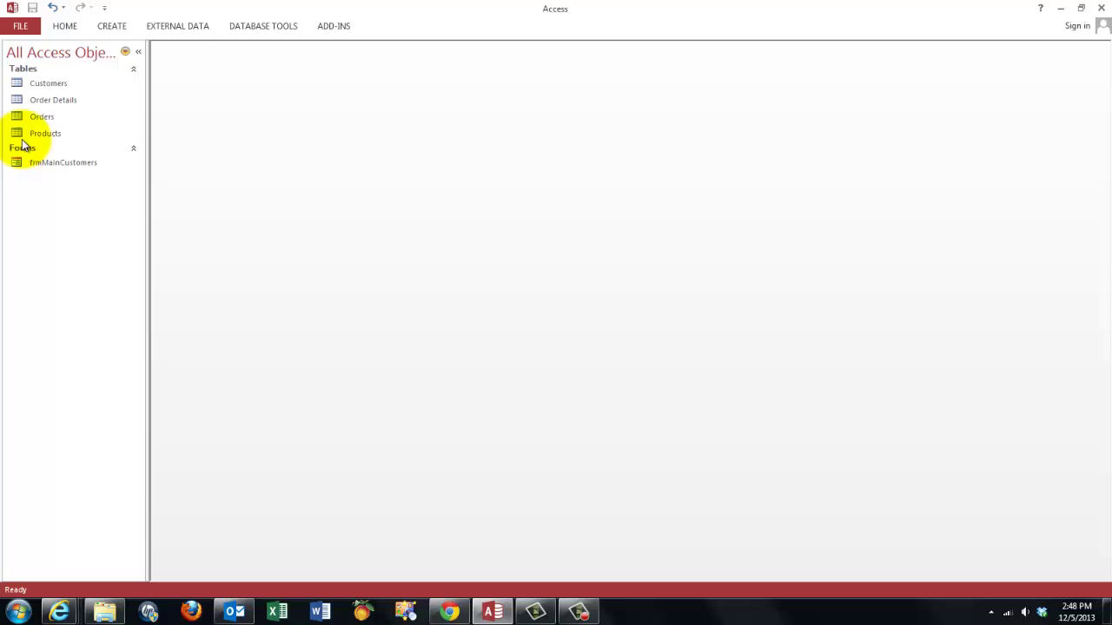
Step: Create a new query in design view with the Orders, Order Details and Products tables
{"action": "left_click", "coordinate": [113, 27]}
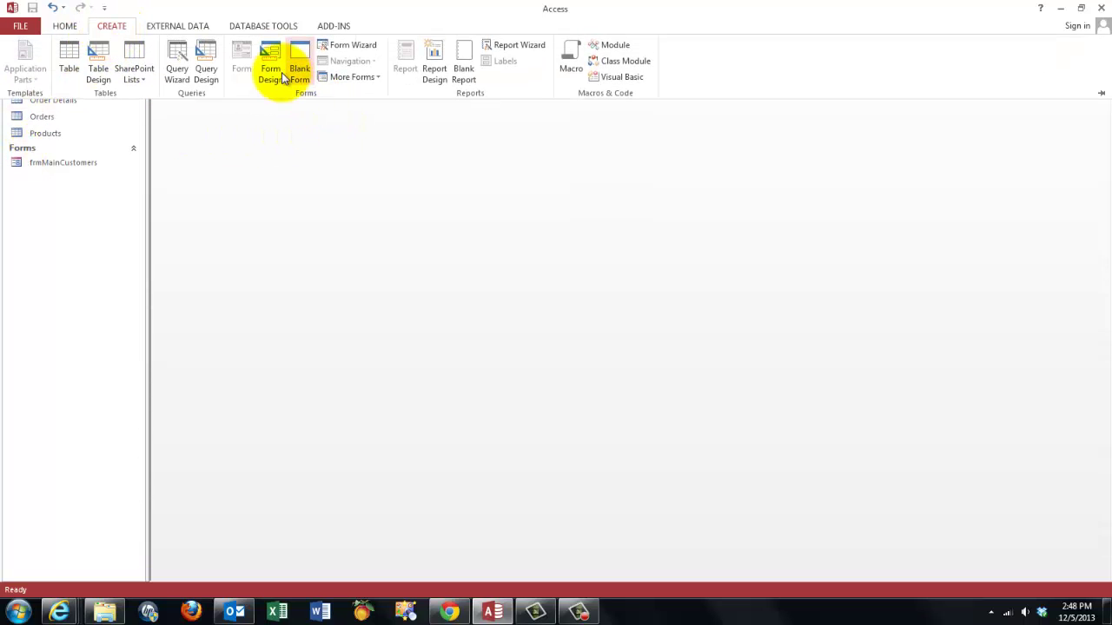
{"action": "left_click", "coordinate": [207, 57]}
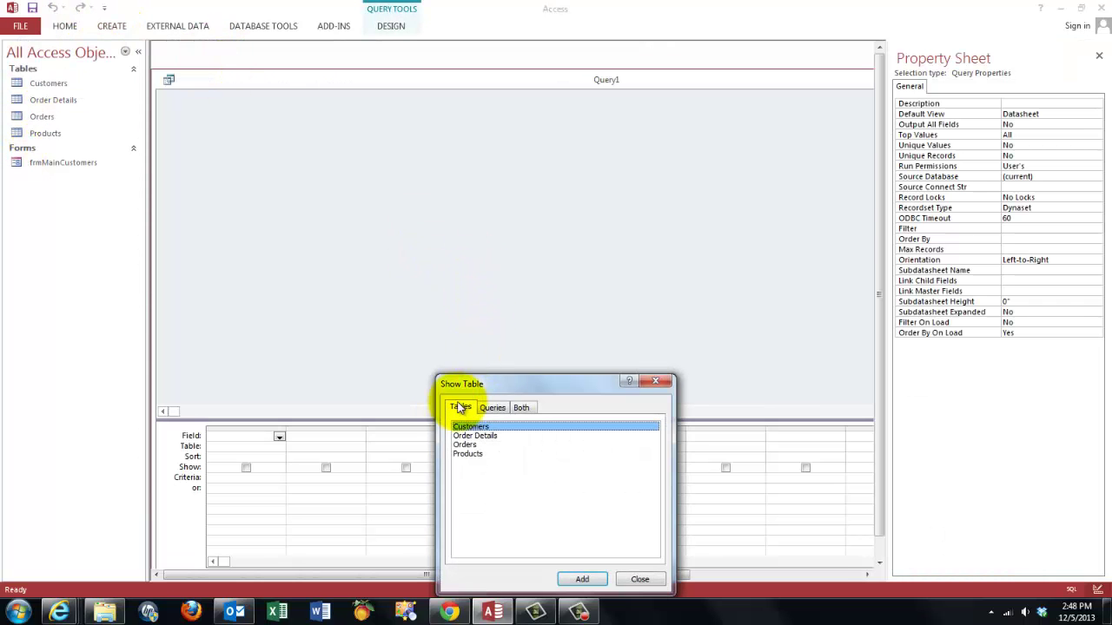
{"action": "double_click", "coordinate": [469, 444]}
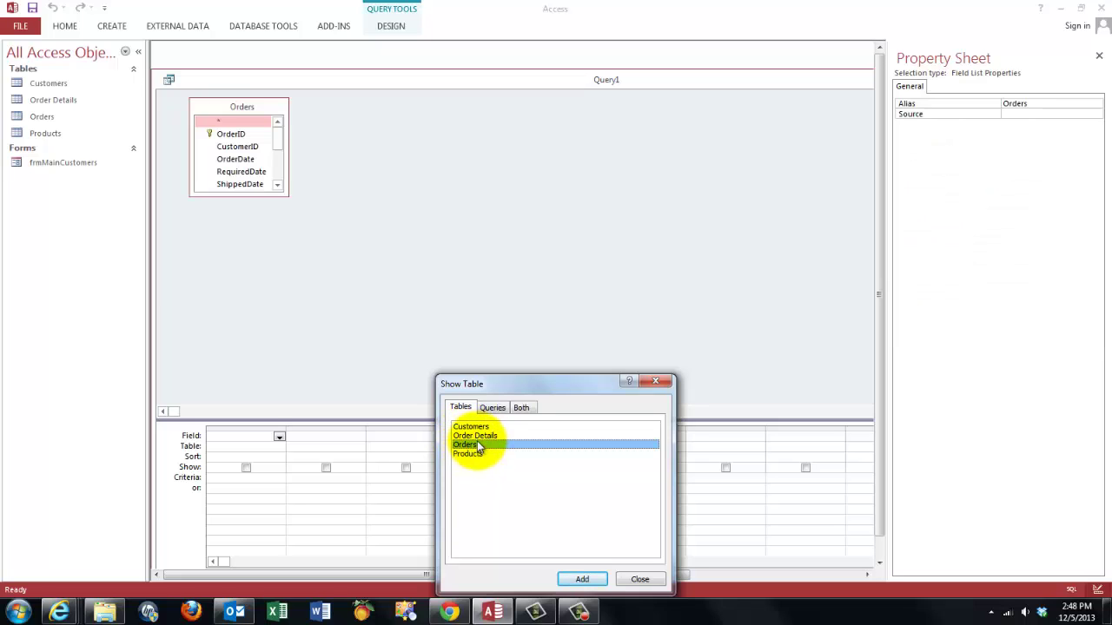
{"action": "double_click", "coordinate": [476, 435]}
{"action": "double_click", "coordinate": [472, 454]}
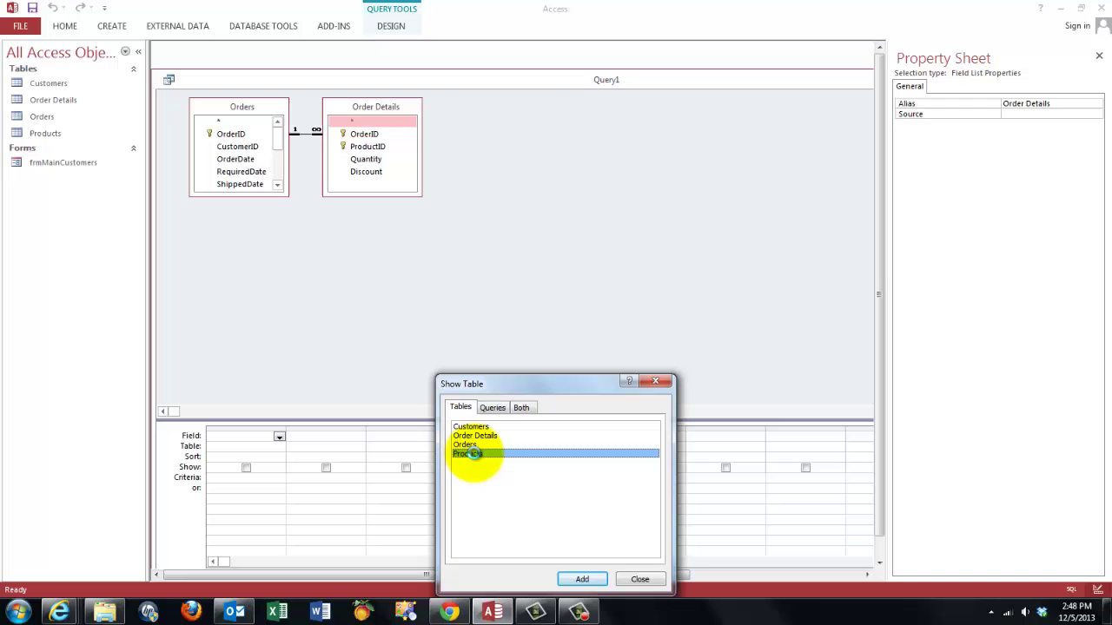
{"action": "left_click", "coordinate": [640, 579]}
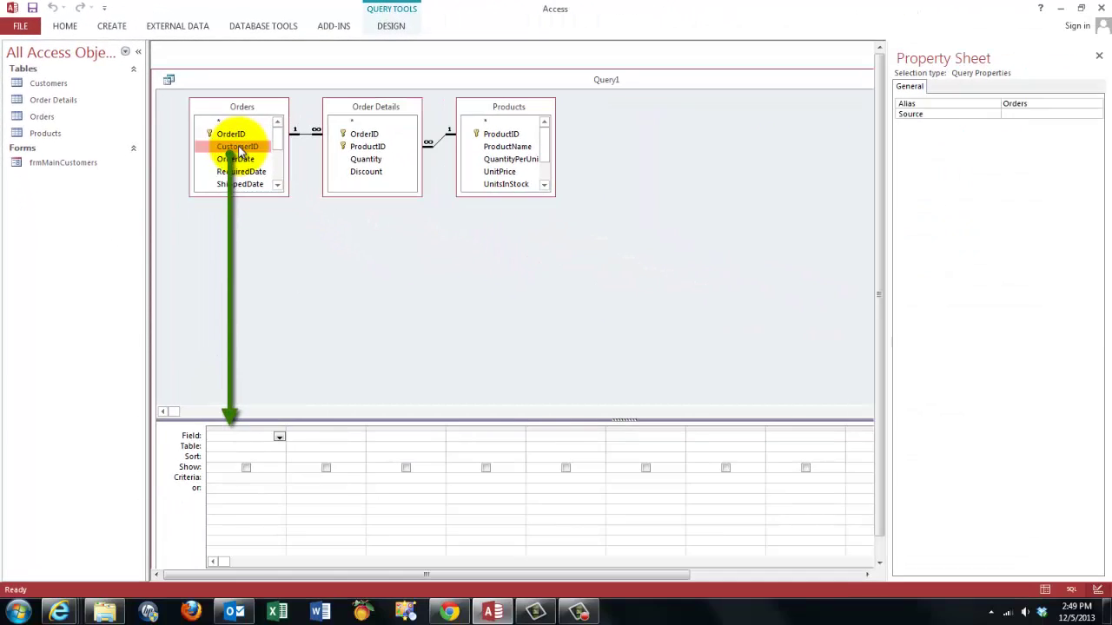
Step: Add CustomerID (Orders), OrderID and ProductID (Order Details), ProductName, Quantity, Discount and OrderDate to the query grid in that order, and preview the results
{"action": "double_click", "coordinate": [238, 148]}
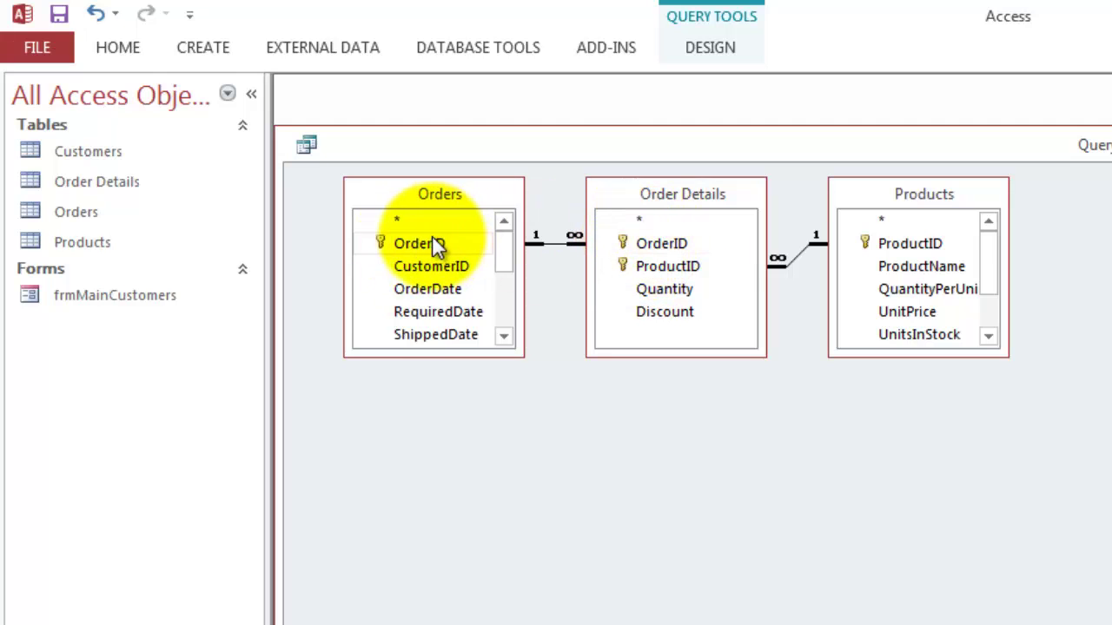
{"action": "left_click", "coordinate": [648, 243]}
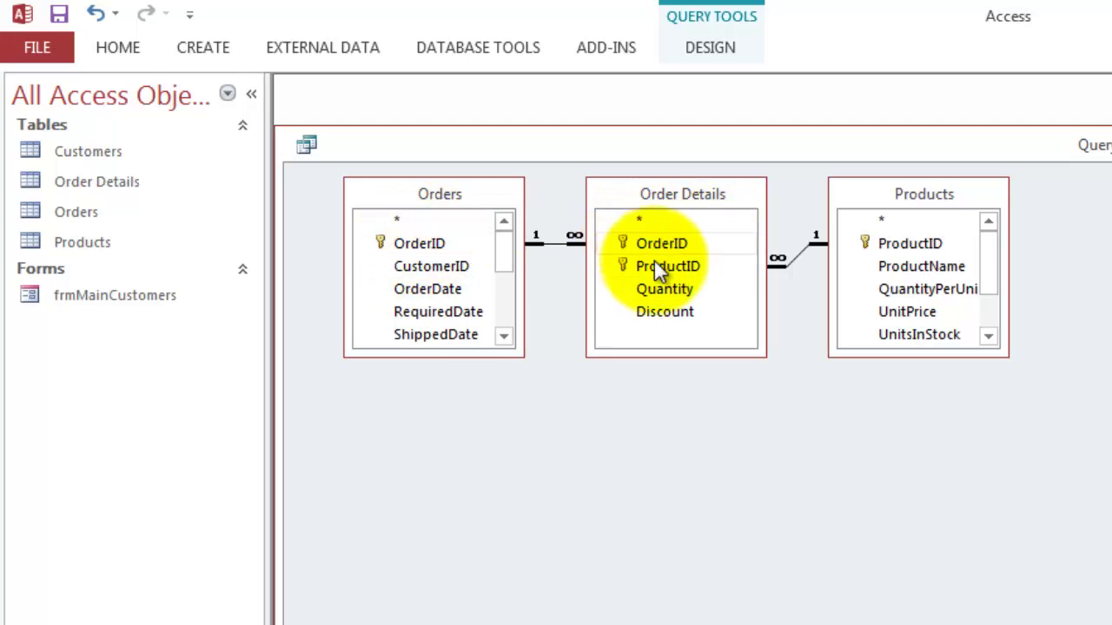
{"action": "left_click", "coordinate": [661, 265]}
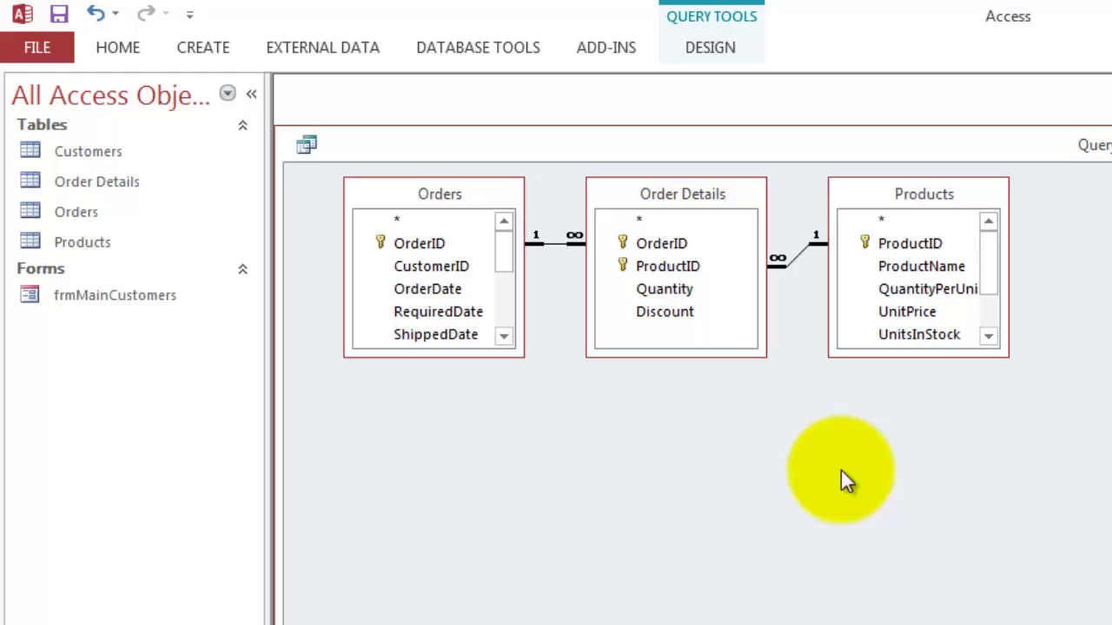
{"action": "left_click", "coordinate": [910, 265]}
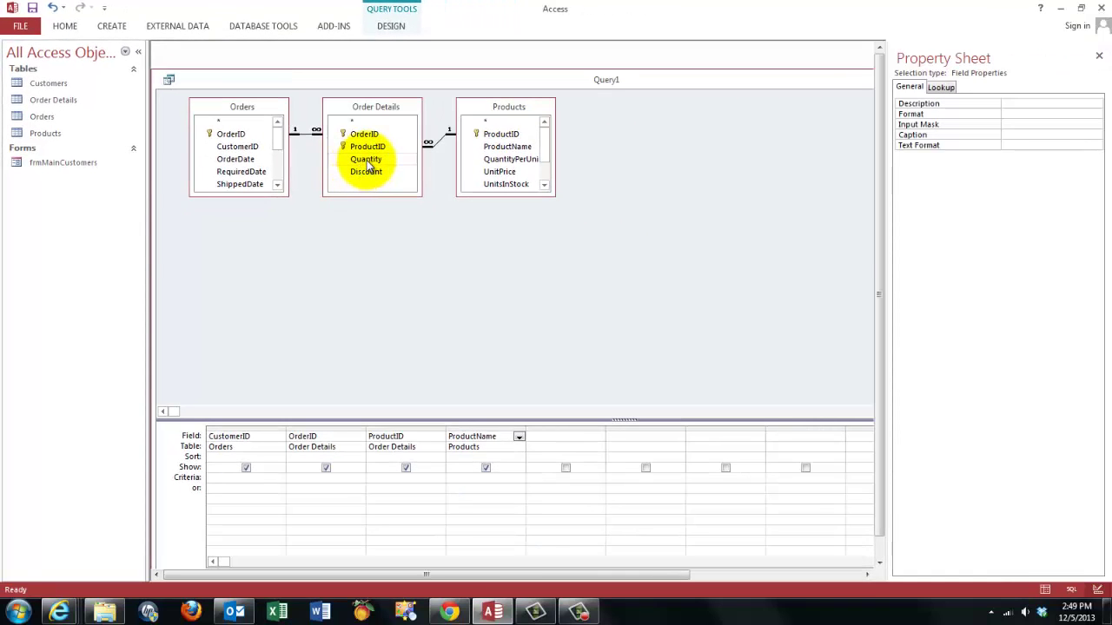
{"action": "double_click", "coordinate": [367, 160]}
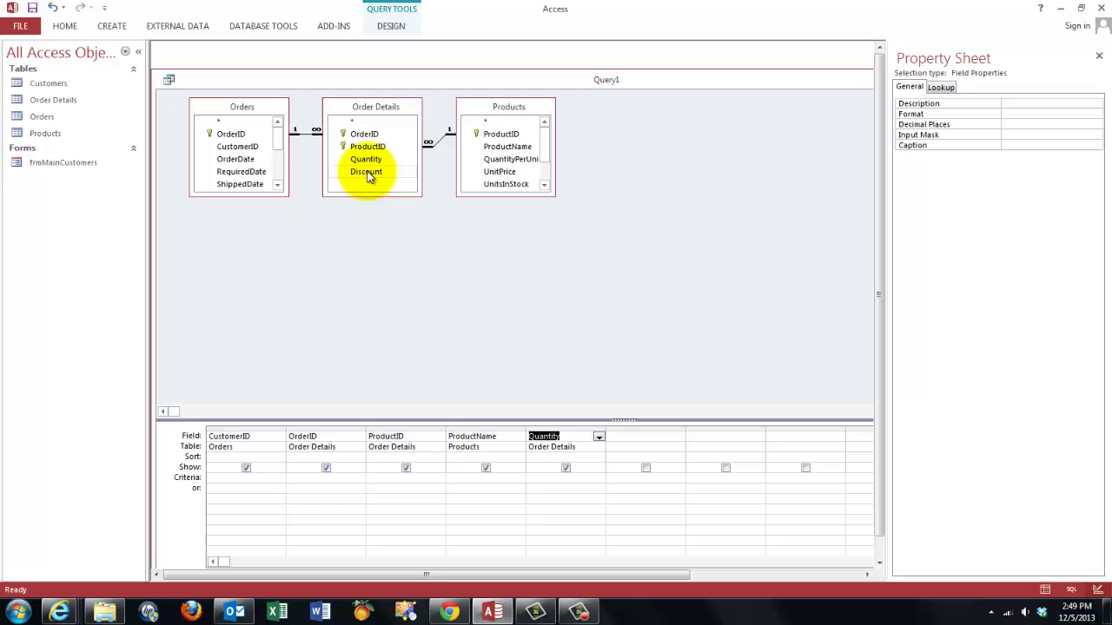
{"action": "double_click", "coordinate": [367, 171]}
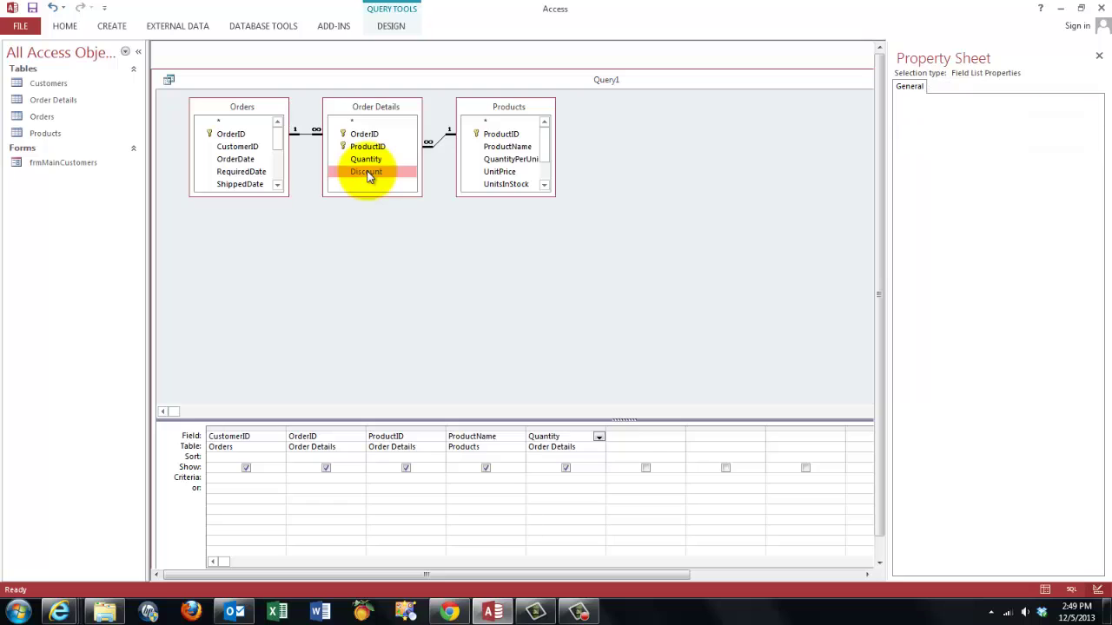
{"action": "double_click", "coordinate": [241, 161]}
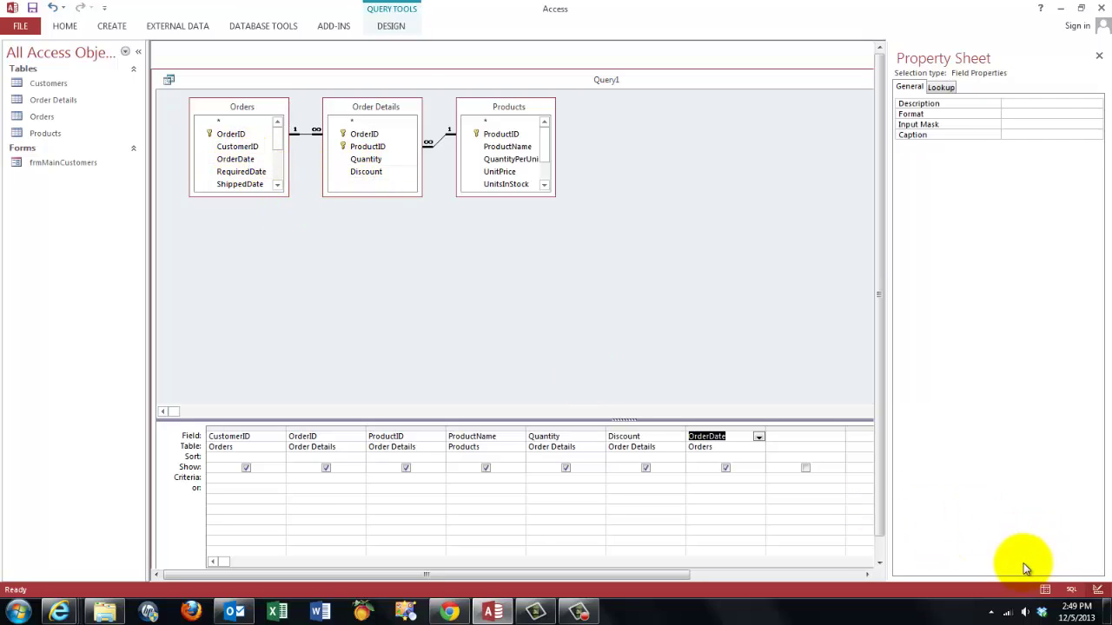
{"action": "left_click", "coordinate": [1045, 592]}
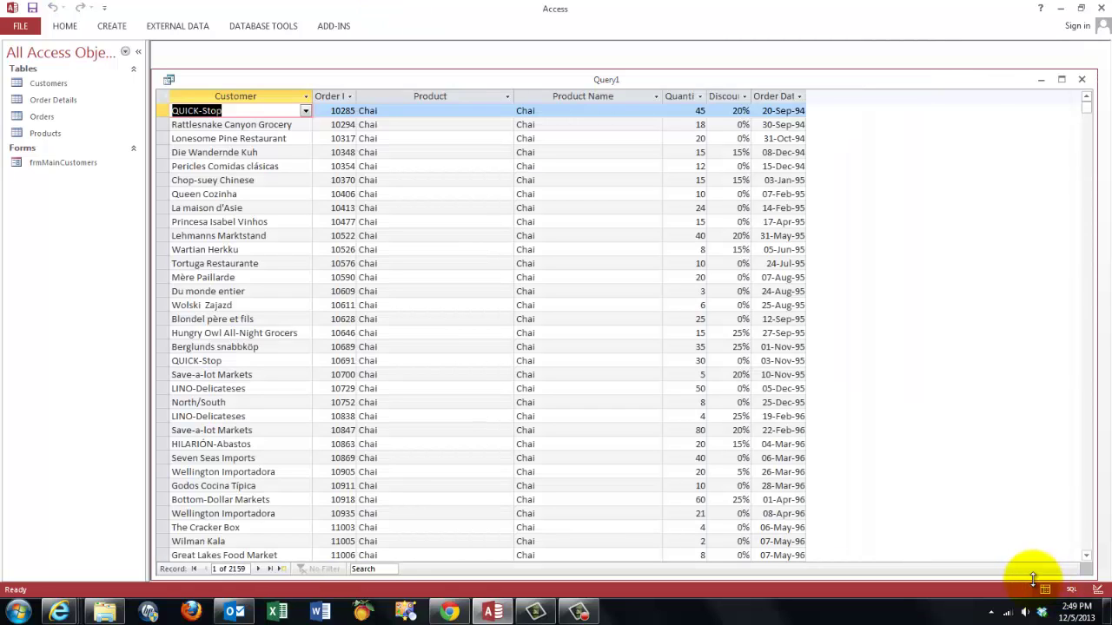
{"action": "left_click", "coordinate": [1097, 590]}
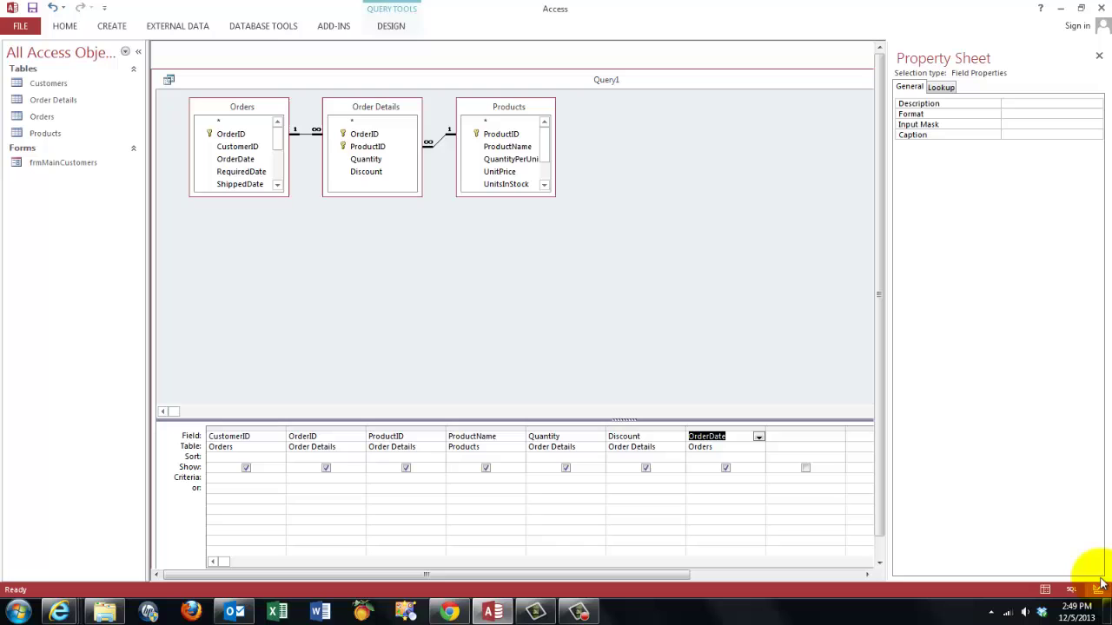
Step: Open the Zoom editor for the empty column after OrderDate and set its font to Tahoma Bold, size 16
{"action": "left_click", "coordinate": [781, 436]}
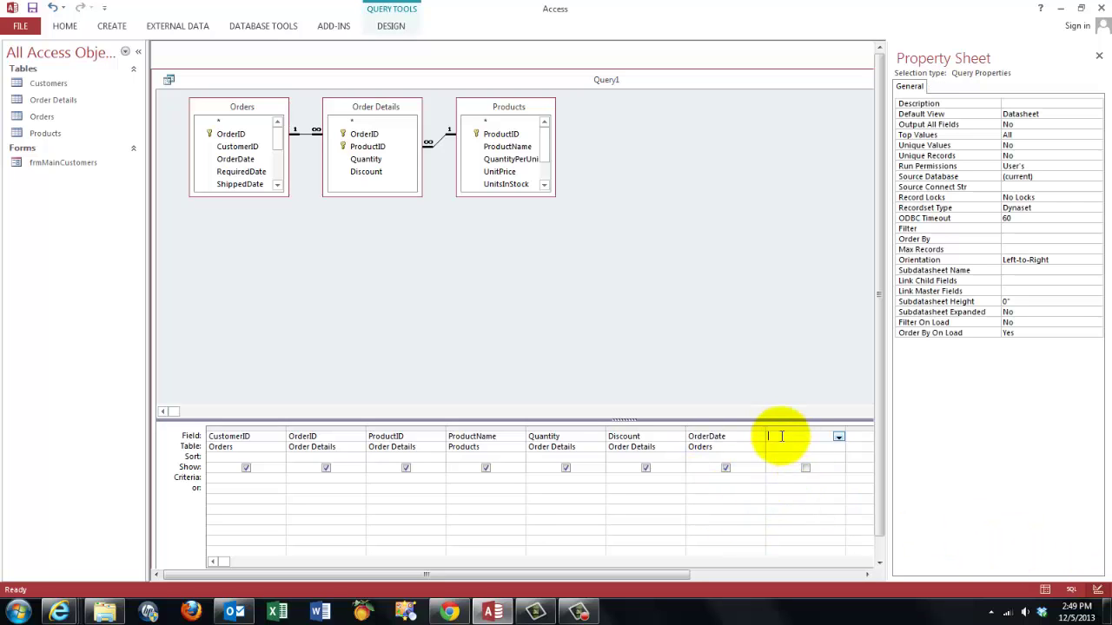
{"action": "right_click", "coordinate": [781, 436]}
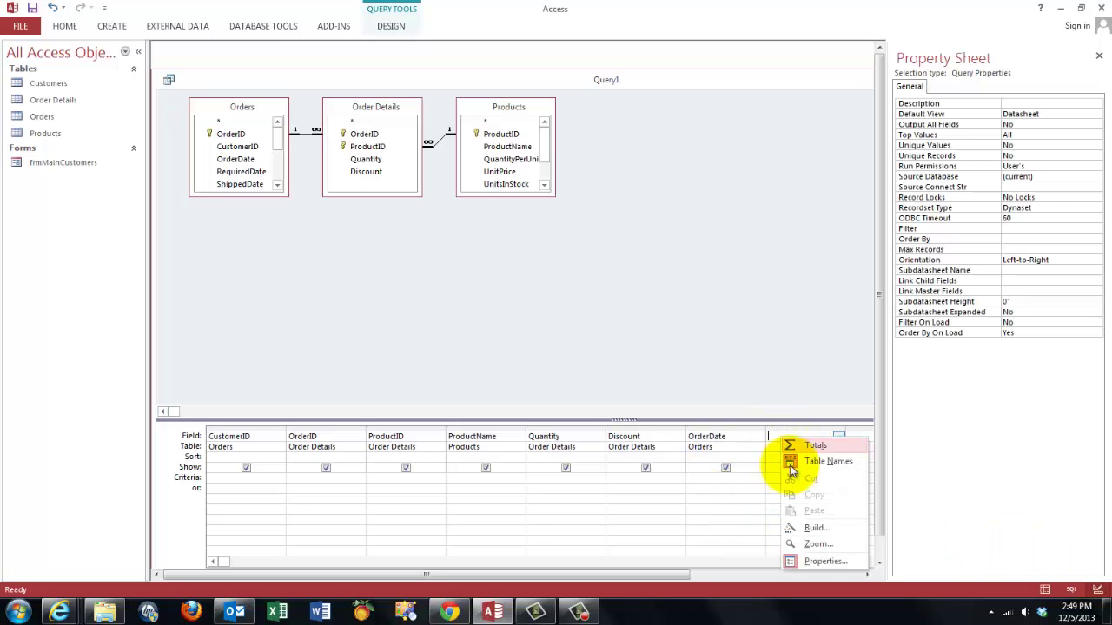
{"action": "left_click", "coordinate": [823, 545]}
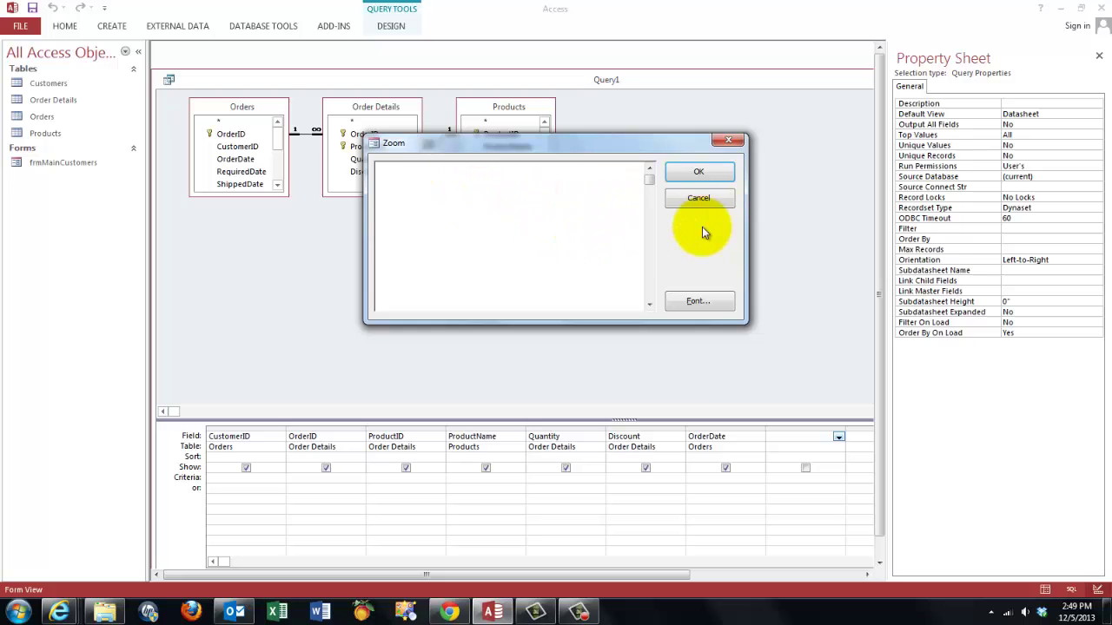
{"action": "left_click", "coordinate": [695, 303]}
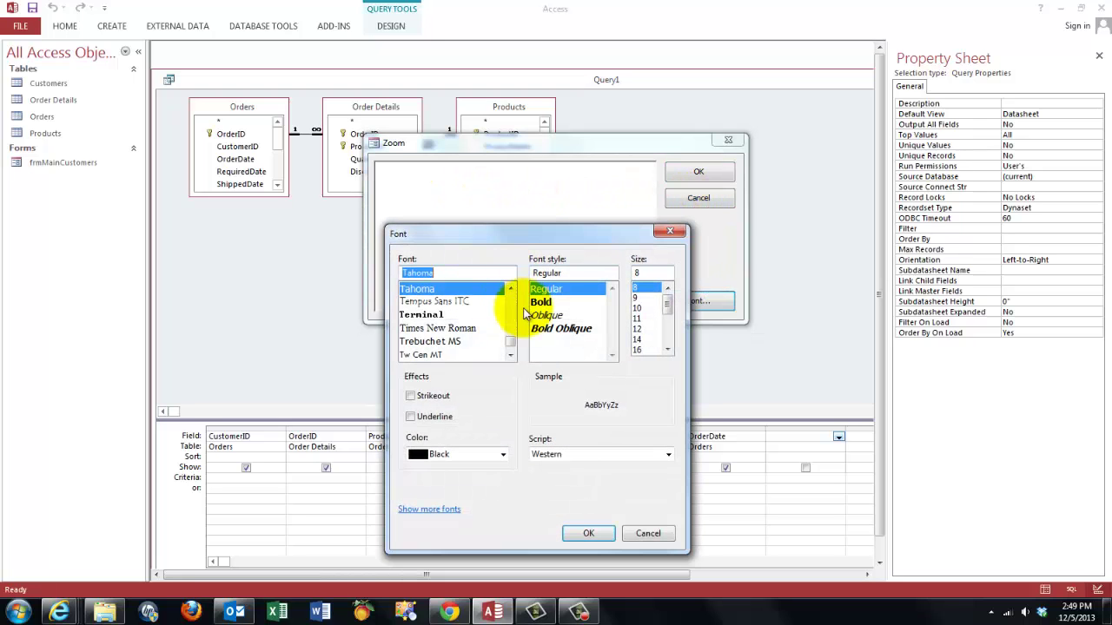
{"action": "left_click", "coordinate": [541, 302]}
{"action": "left_click", "coordinate": [645, 349]}
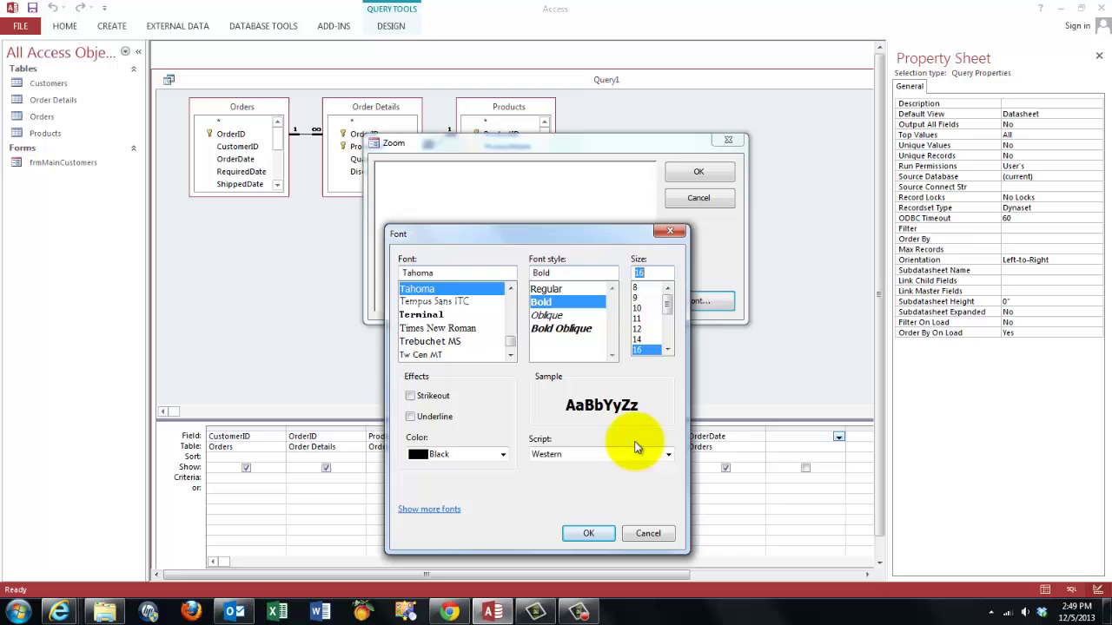
{"action": "left_click", "coordinate": [591, 533]}
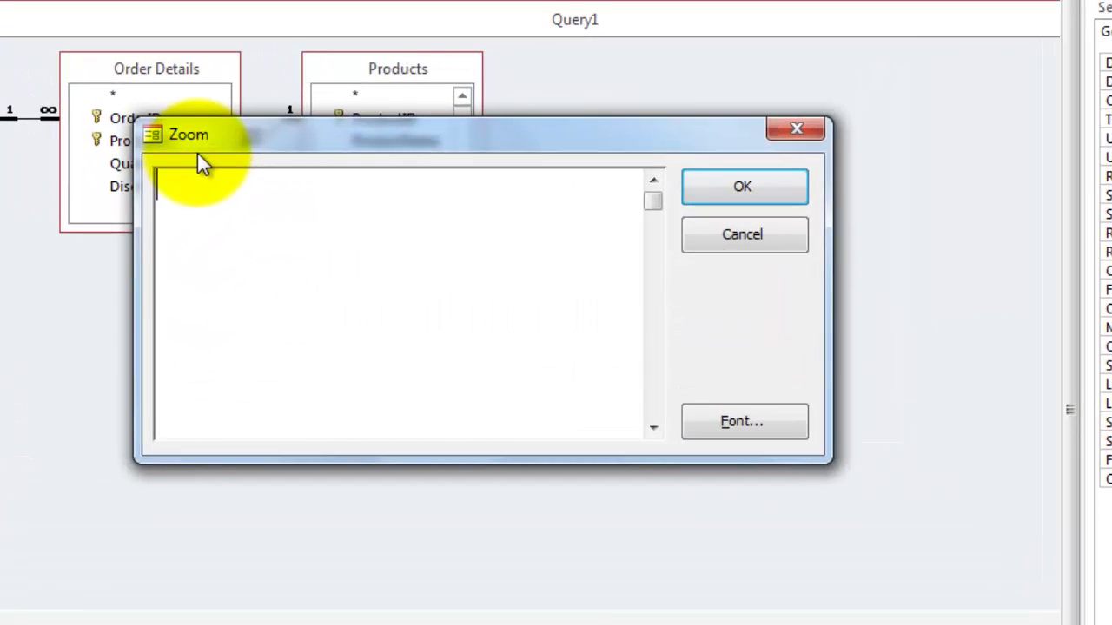
Step: Enter the calculated field expression Total: Quantity*UnitPrice in the Zoom editor and accept it
{"action": "type", "text": "Total:"}
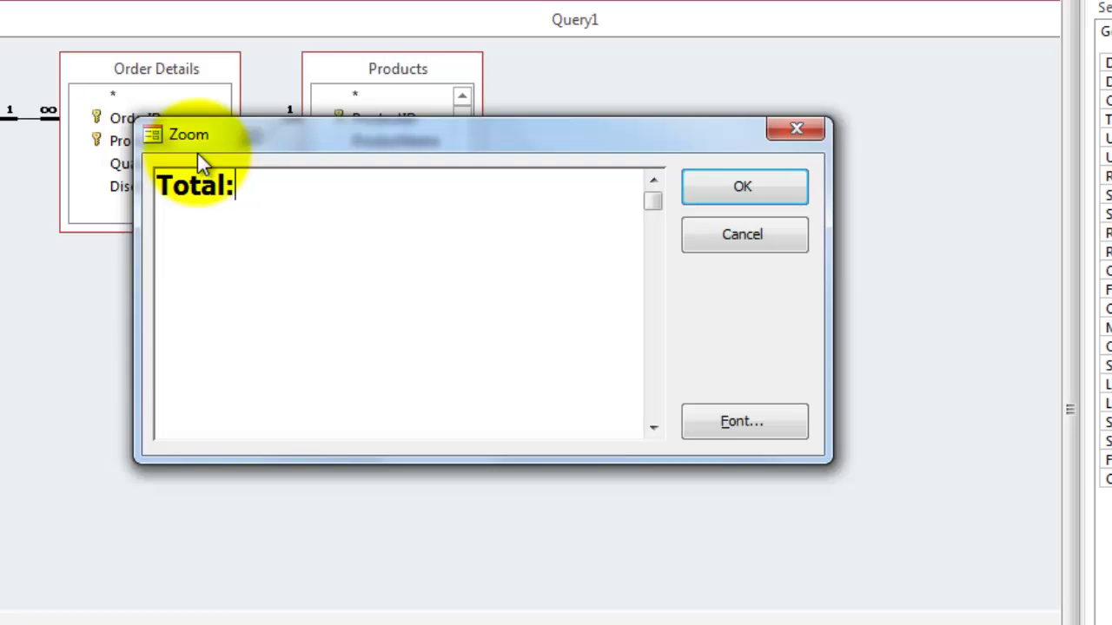
{"action": "type", "text": " Quantity"}
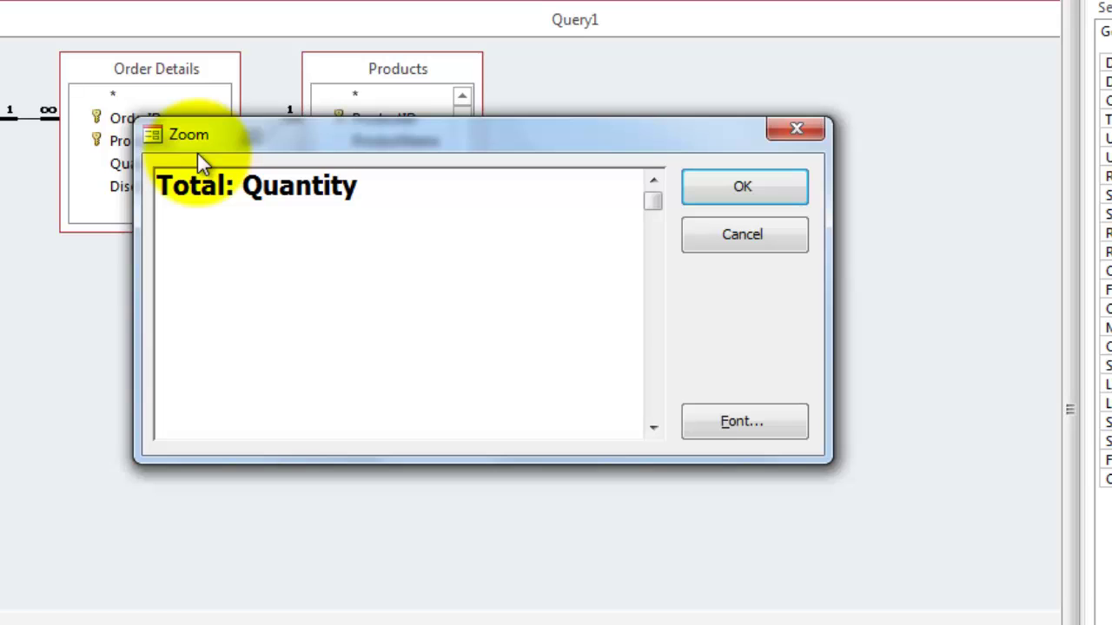
{"action": "type", "text": "*"}
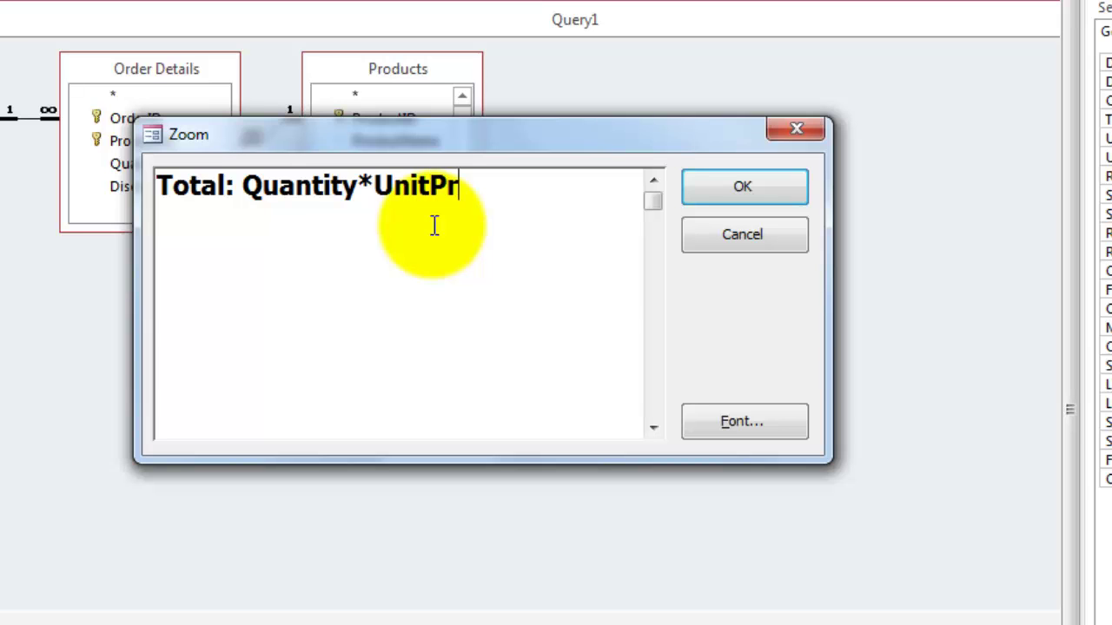
{"action": "type", "text": "e"}
{"action": "left_click", "coordinate": [700, 186]}
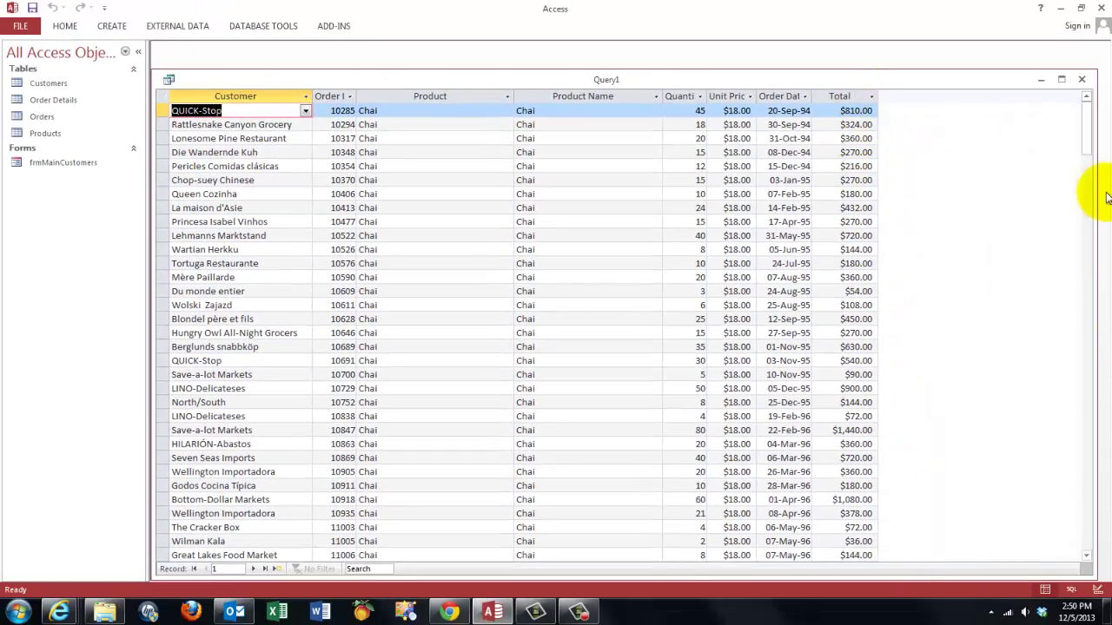
Step: Close the query and save it as qrySubOrders
{"action": "left_click", "coordinate": [1081, 79]}
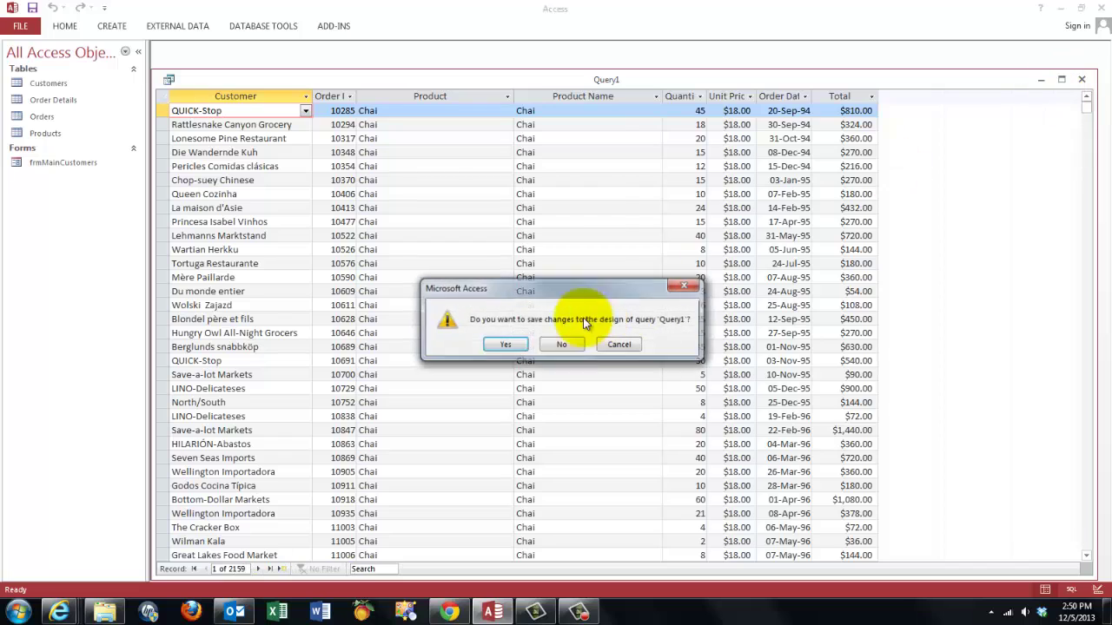
{"action": "left_click", "coordinate": [507, 345]}
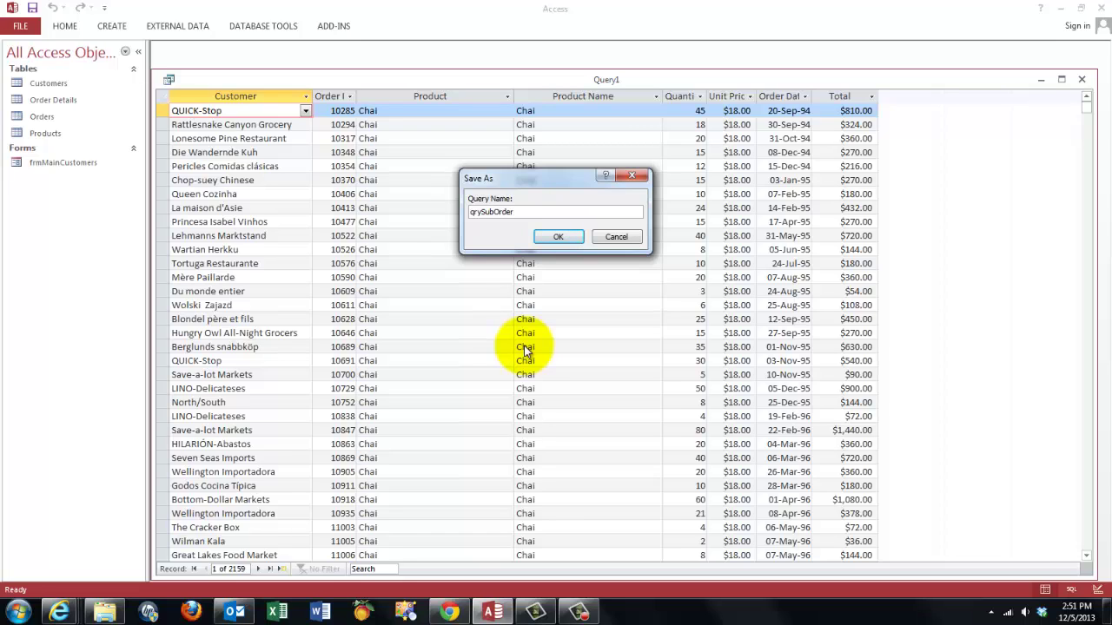
{"action": "left_click", "coordinate": [559, 236]}
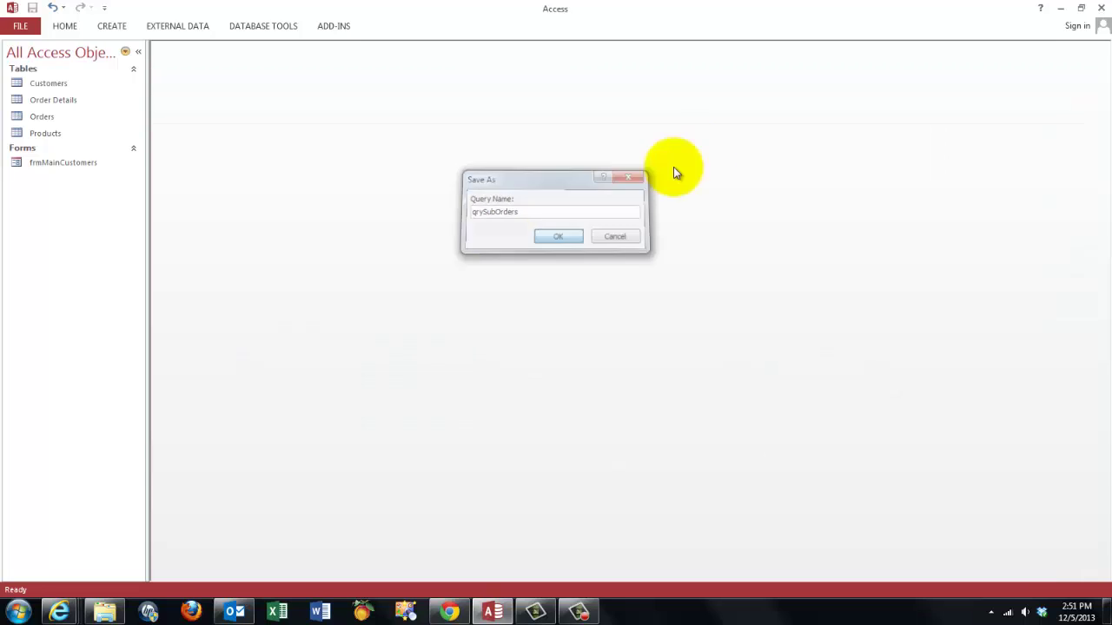
Step: Start a new form with the Form Wizard based on the qrySubOrders query and include all of its fields
{"action": "left_click", "coordinate": [111, 26]}
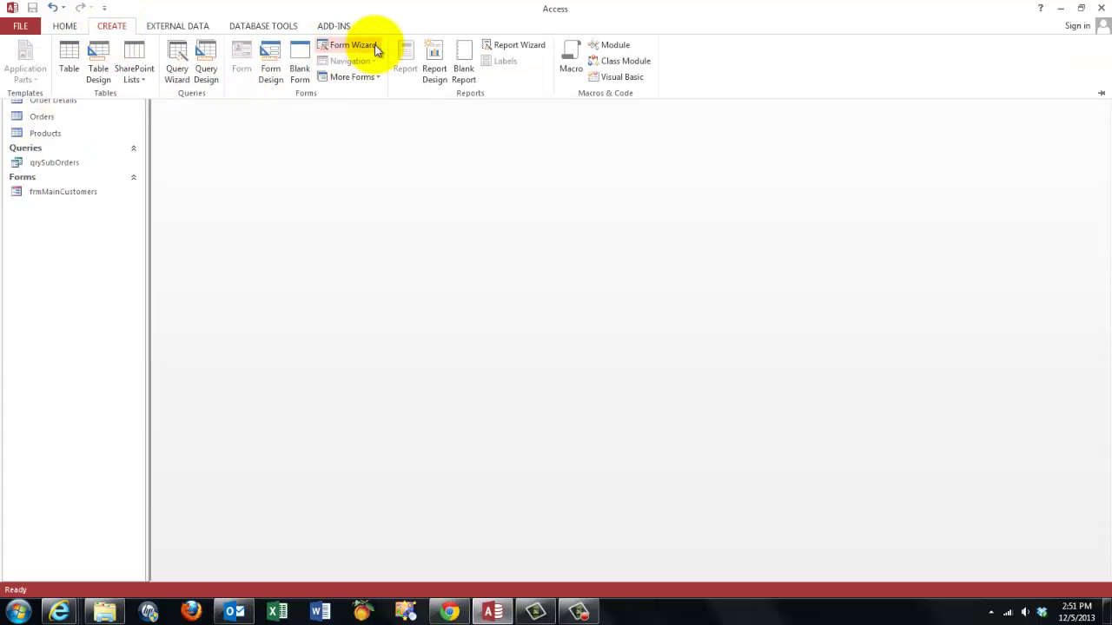
{"action": "left_click", "coordinate": [351, 45]}
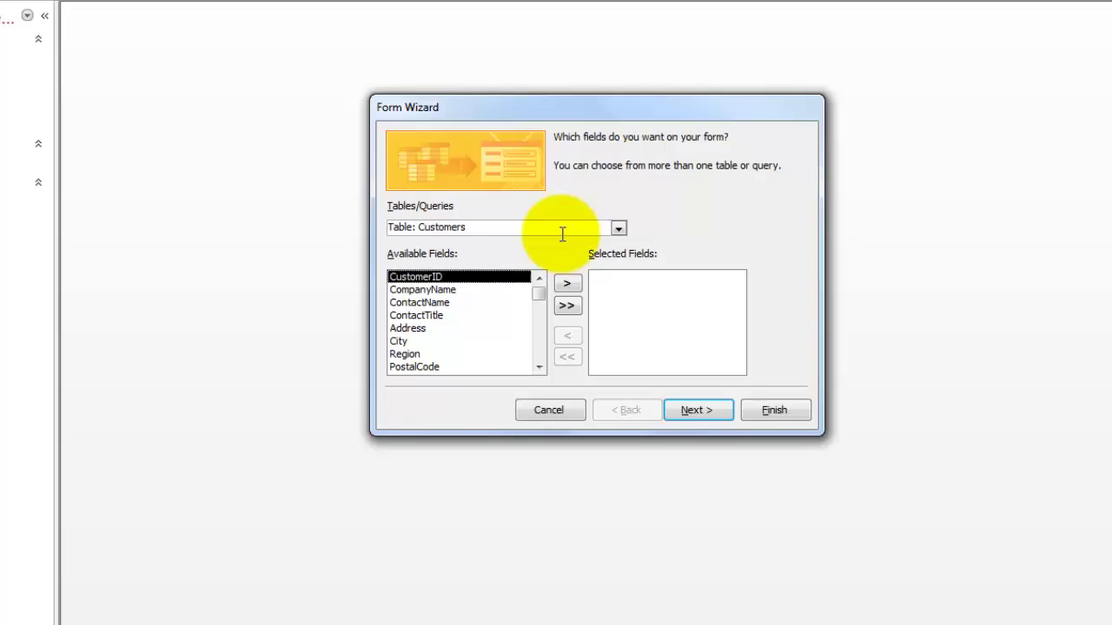
{"action": "left_click", "coordinate": [690, 252]}
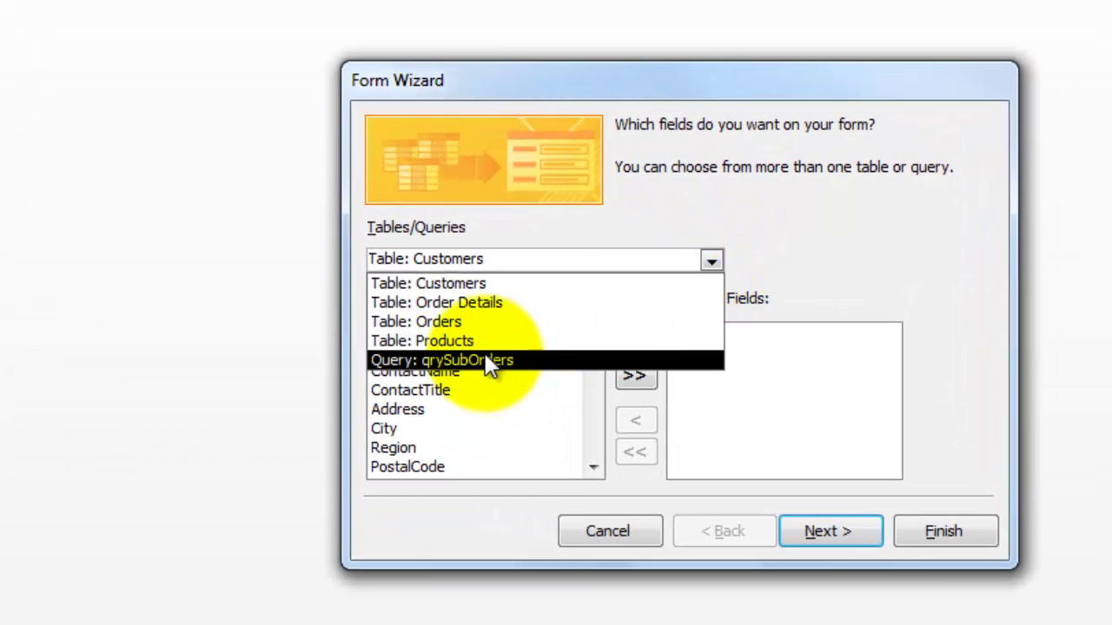
{"action": "left_click", "coordinate": [485, 344]}
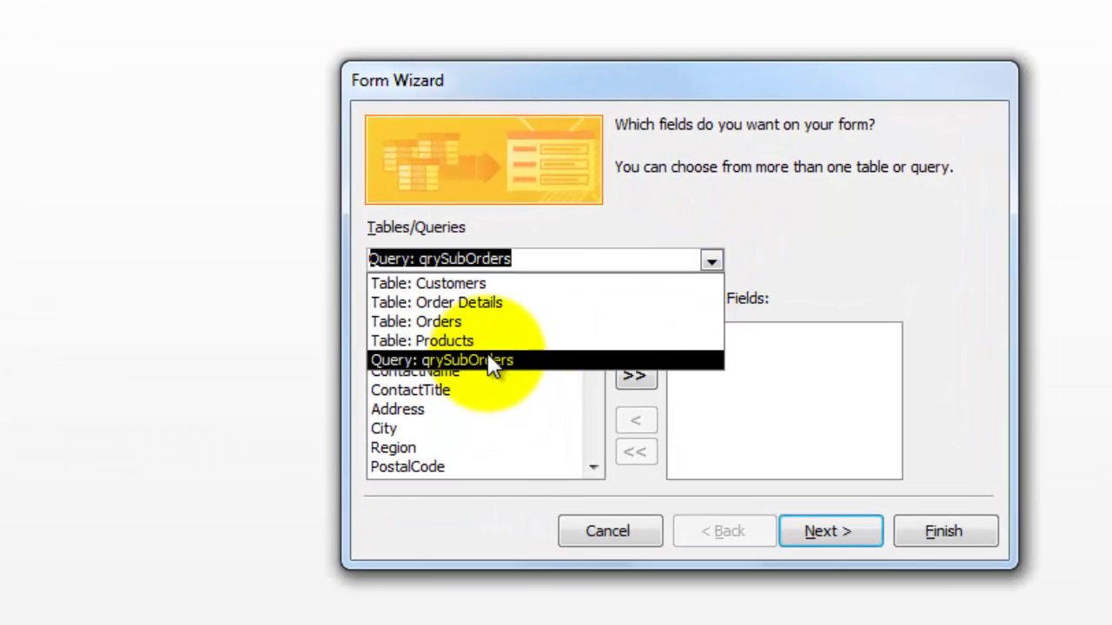
{"action": "left_click", "coordinate": [634, 376]}
Step: Remove CustomerID, OrderID and ProductID from the fields selected for the form
{"action": "double_click", "coordinate": [723, 333]}
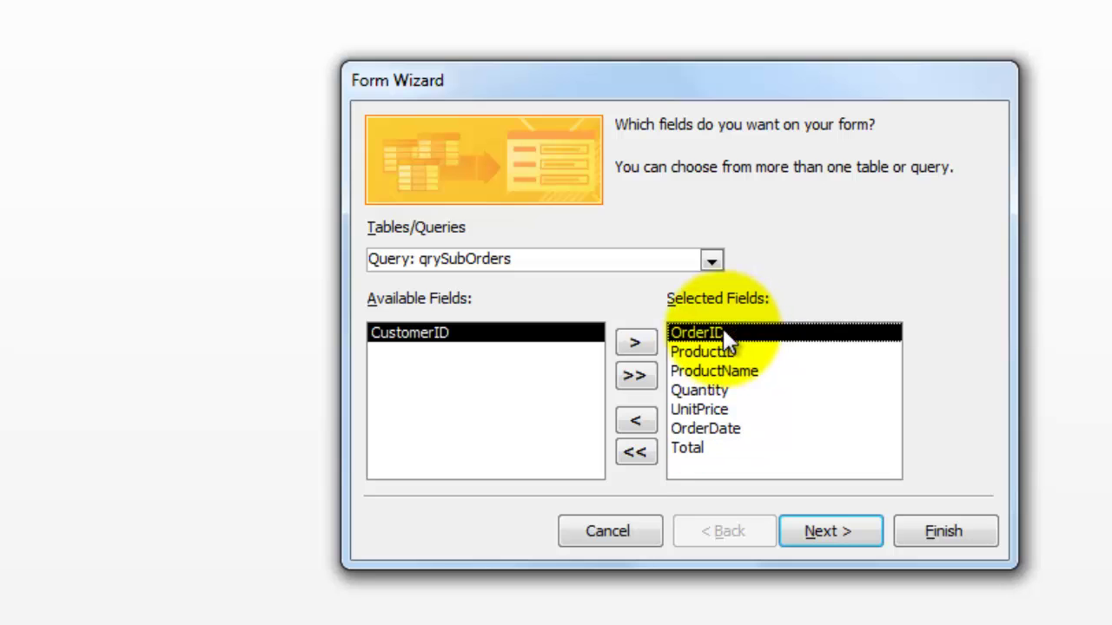
{"action": "double_click", "coordinate": [701, 335]}
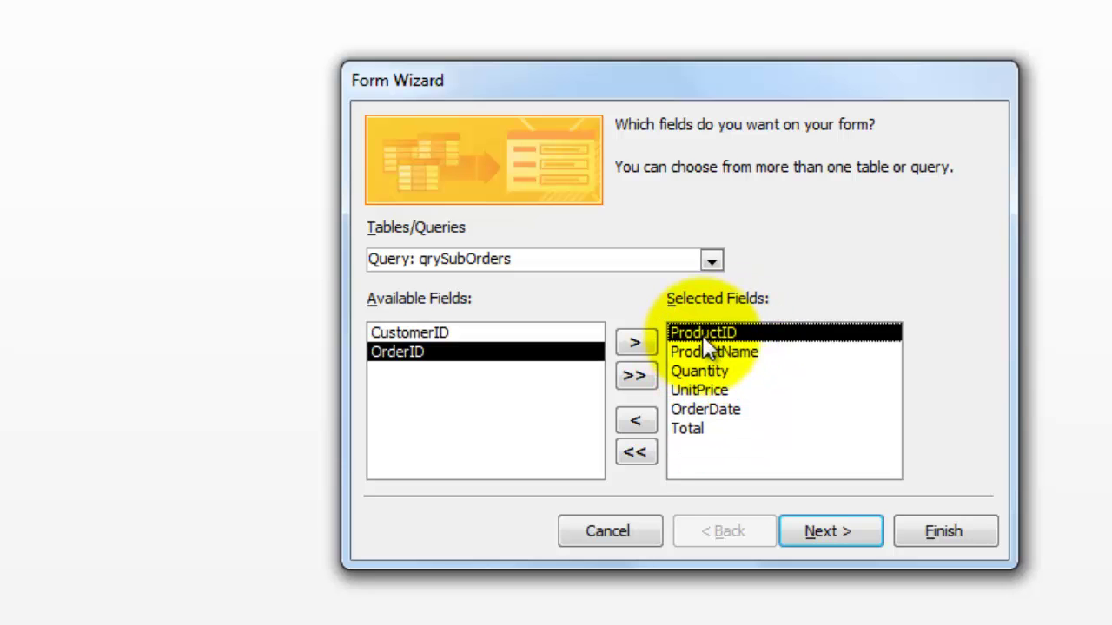
{"action": "double_click", "coordinate": [702, 331]}
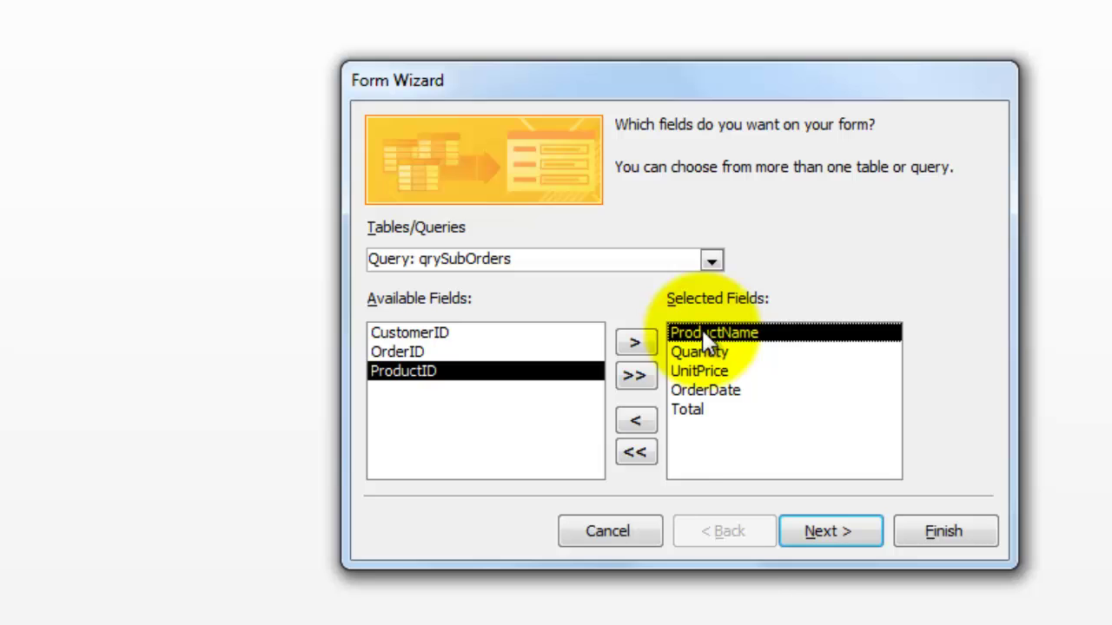
Step: Choose the Datasheet layout for the form and set its title to frmSubOrders
{"action": "left_click", "coordinate": [820, 531]}
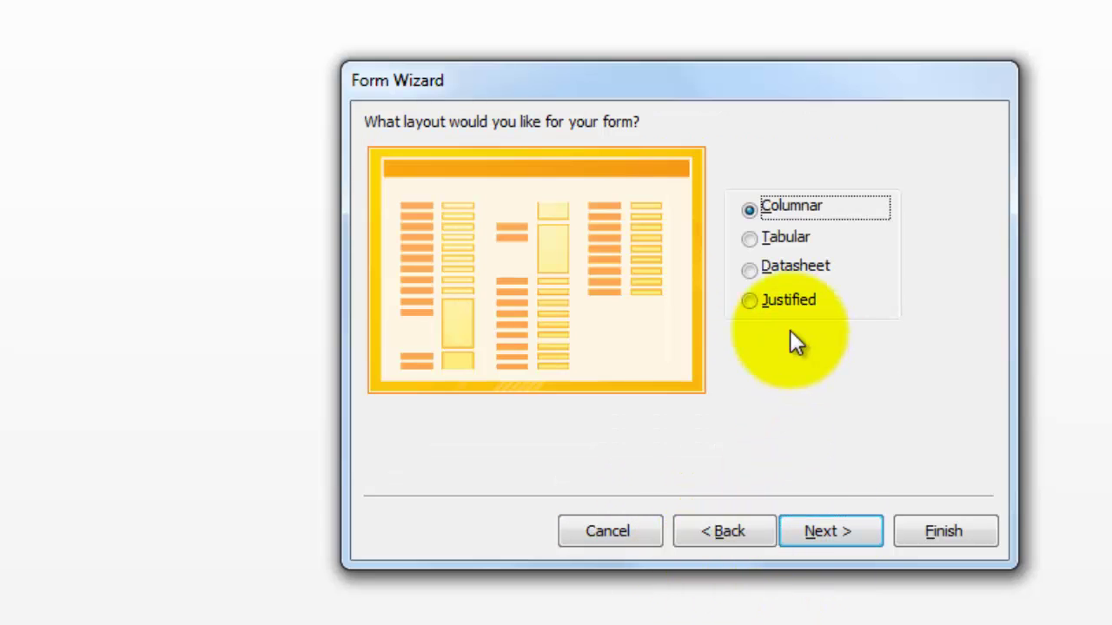
{"action": "left_click", "coordinate": [752, 269]}
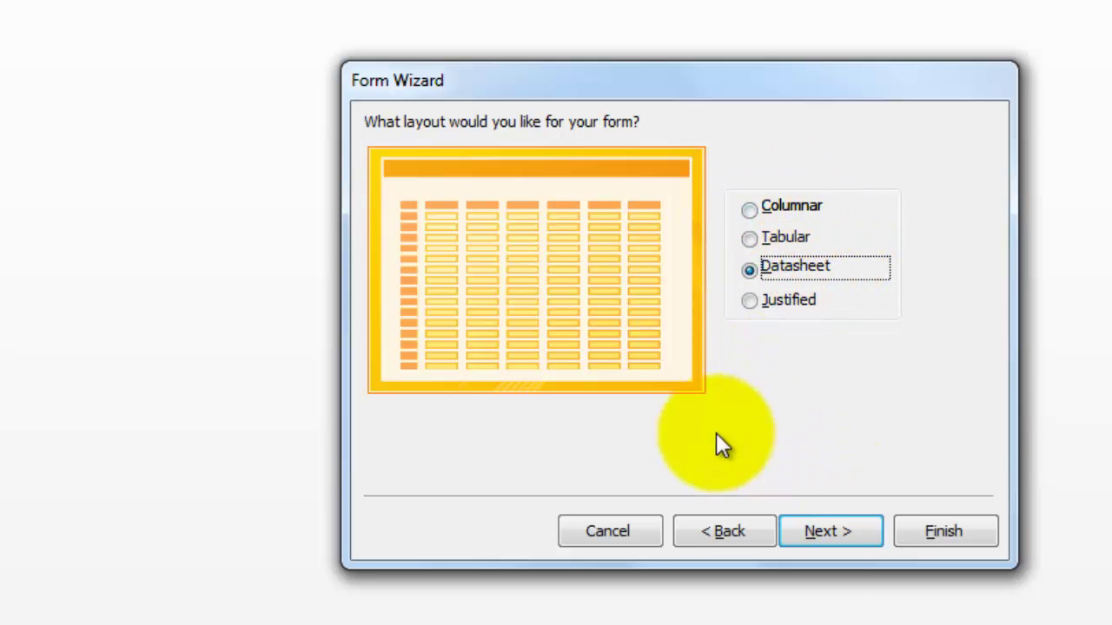
{"action": "left_click", "coordinate": [828, 535]}
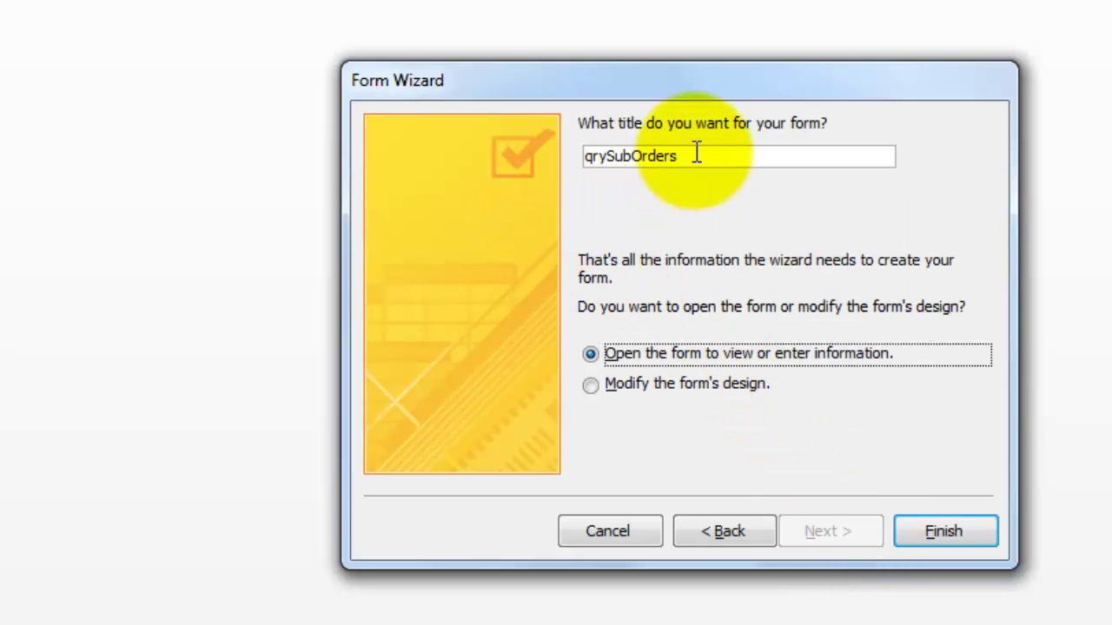
{"action": "left_click_drag", "start_coordinate": [697, 156], "coordinate": [479, 157]}
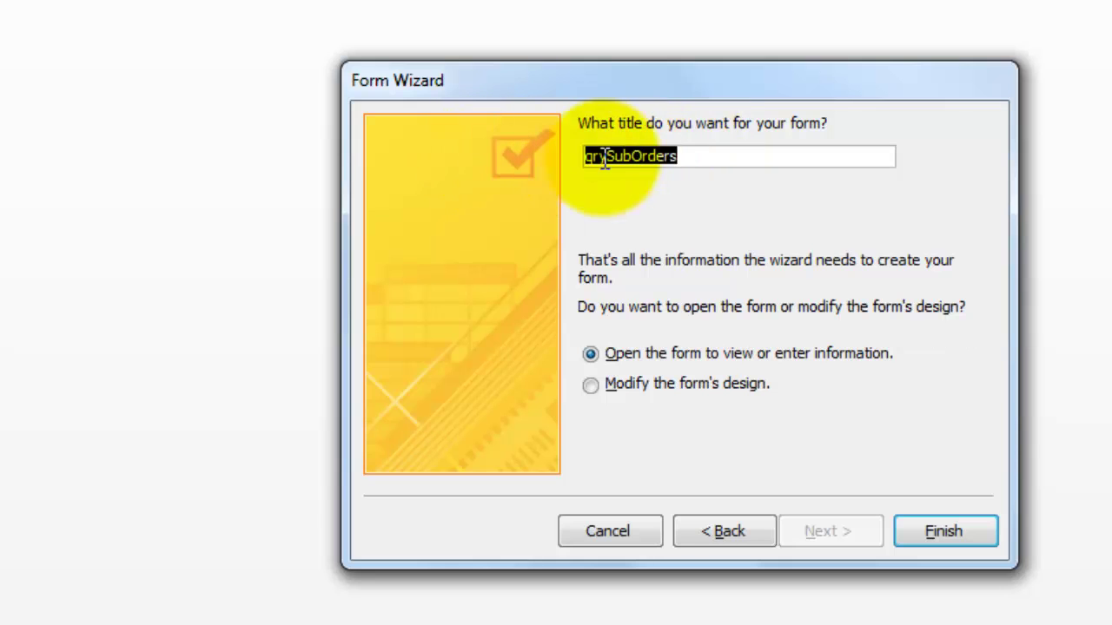
{"action": "left_click_drag", "start_coordinate": [608, 163], "coordinate": [531, 164]}
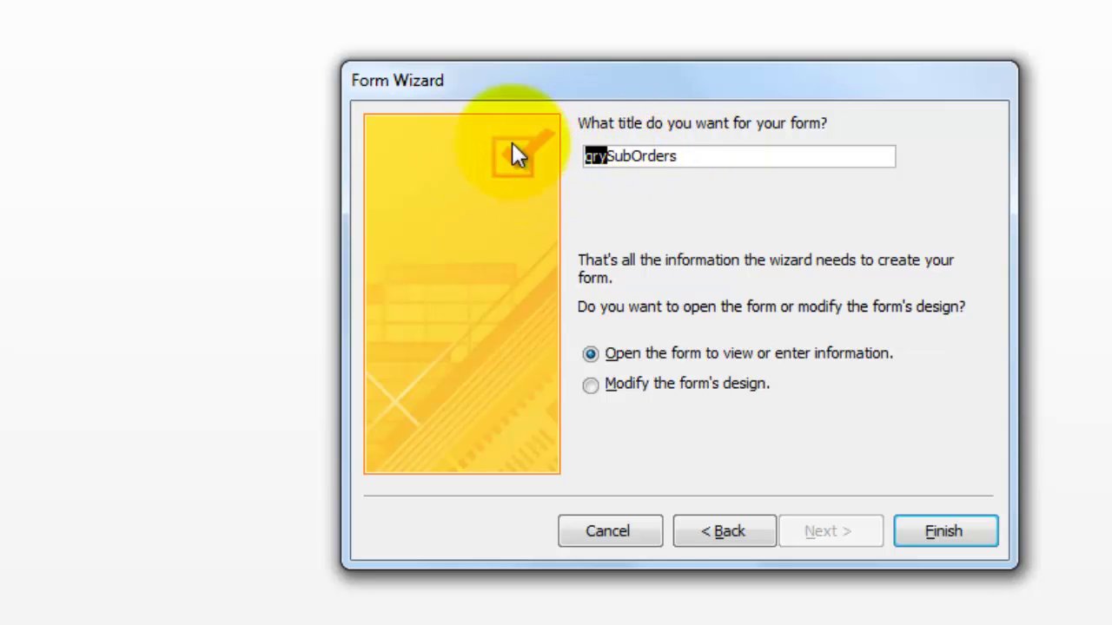
{"action": "type", "text": "frm"}
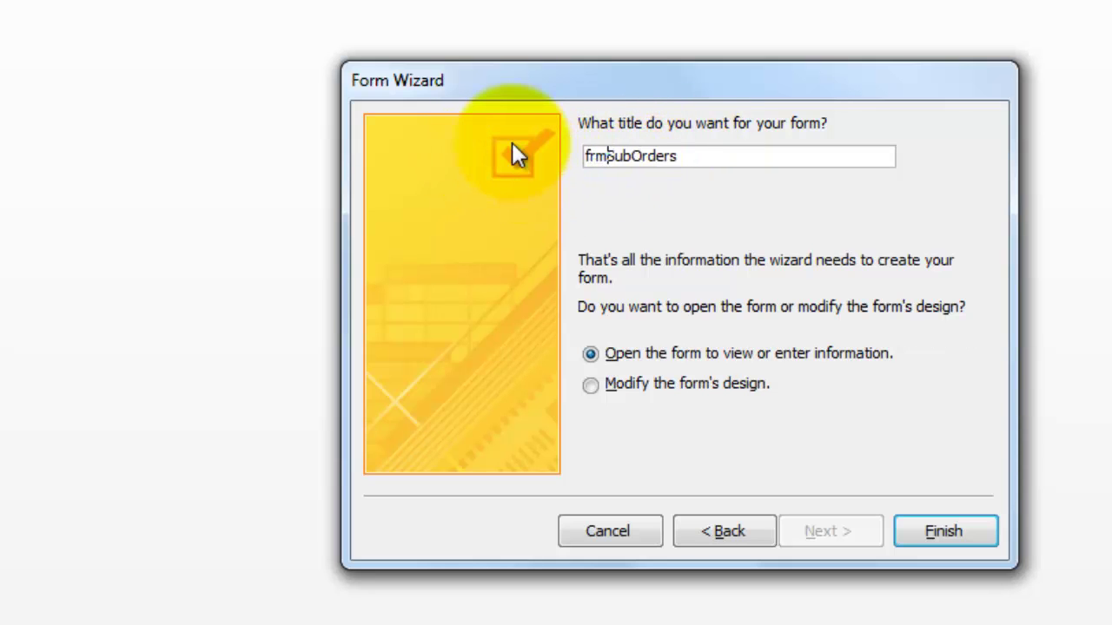
Step: Finish the wizard to create the frmSubOrders form, dismiss the property sheet and close the form
{"action": "left_click", "coordinate": [934, 532]}
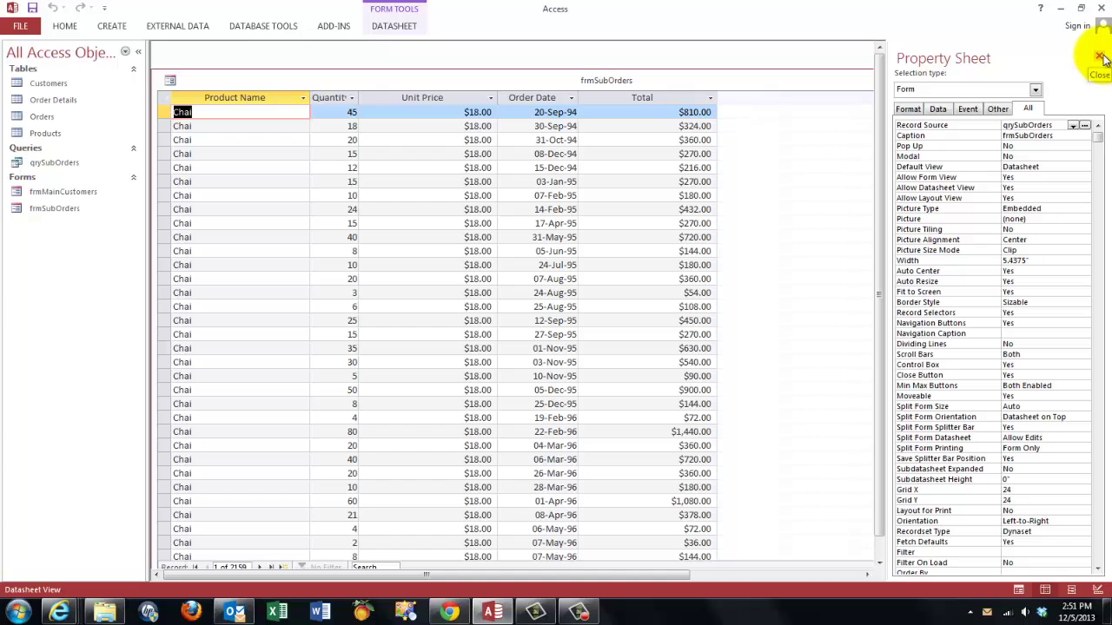
{"action": "left_click", "coordinate": [1100, 57]}
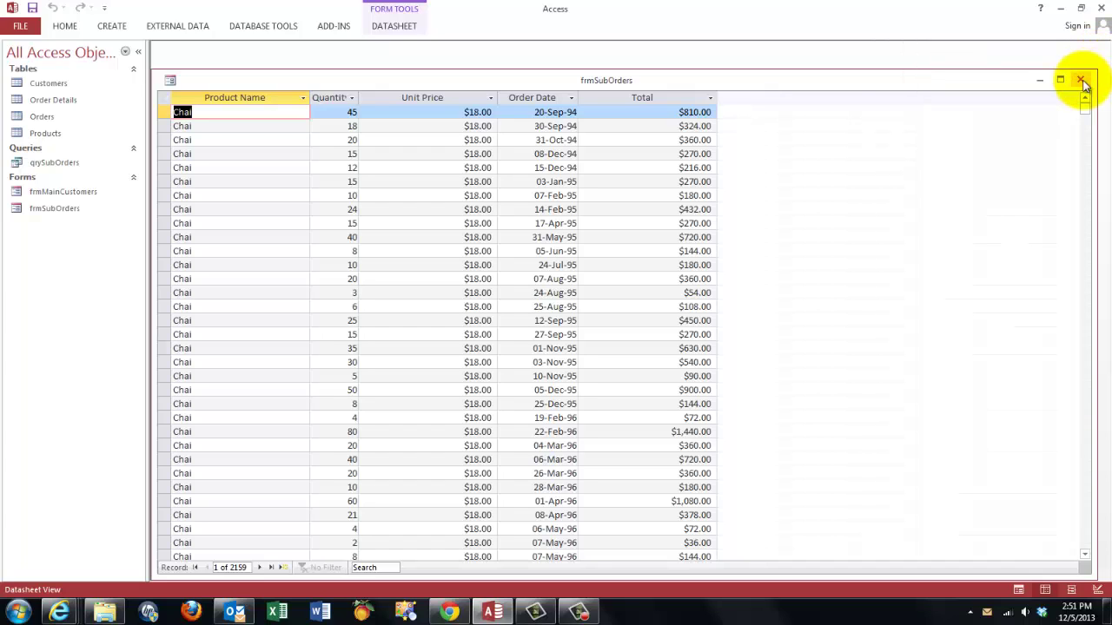
{"action": "left_click", "coordinate": [1082, 80]}
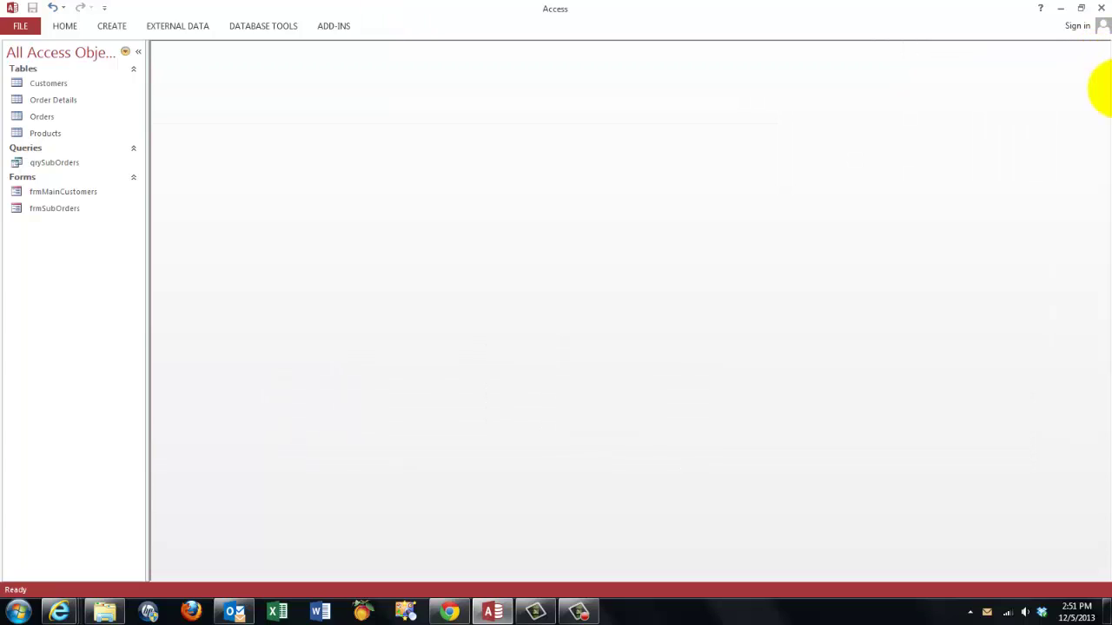
Step: Open frmMainCustomers in Design view and enlarge its Detail section to about 6.3 inches high and 13.75 inches wide
{"action": "double_click", "coordinate": [58, 191]}
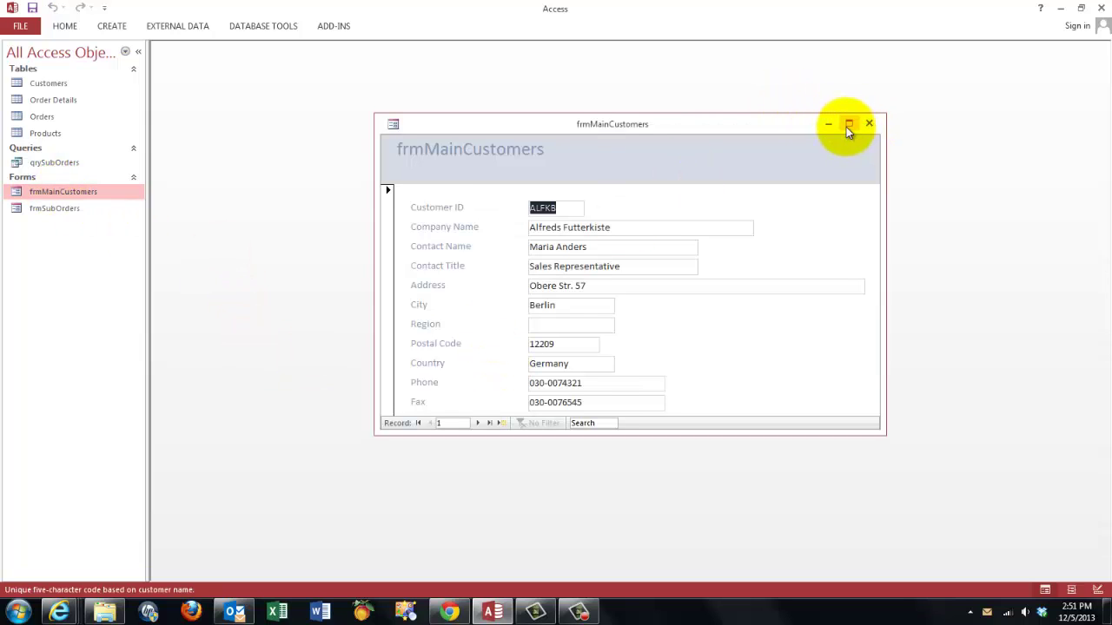
{"action": "left_click", "coordinate": [850, 125]}
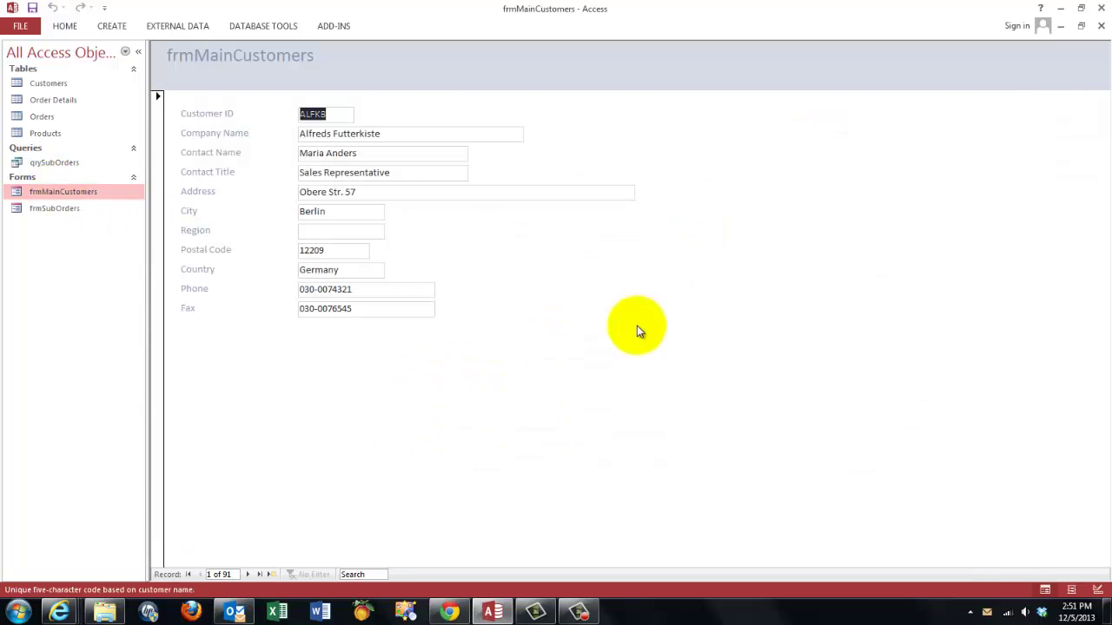
{"action": "left_click", "coordinate": [1097, 591]}
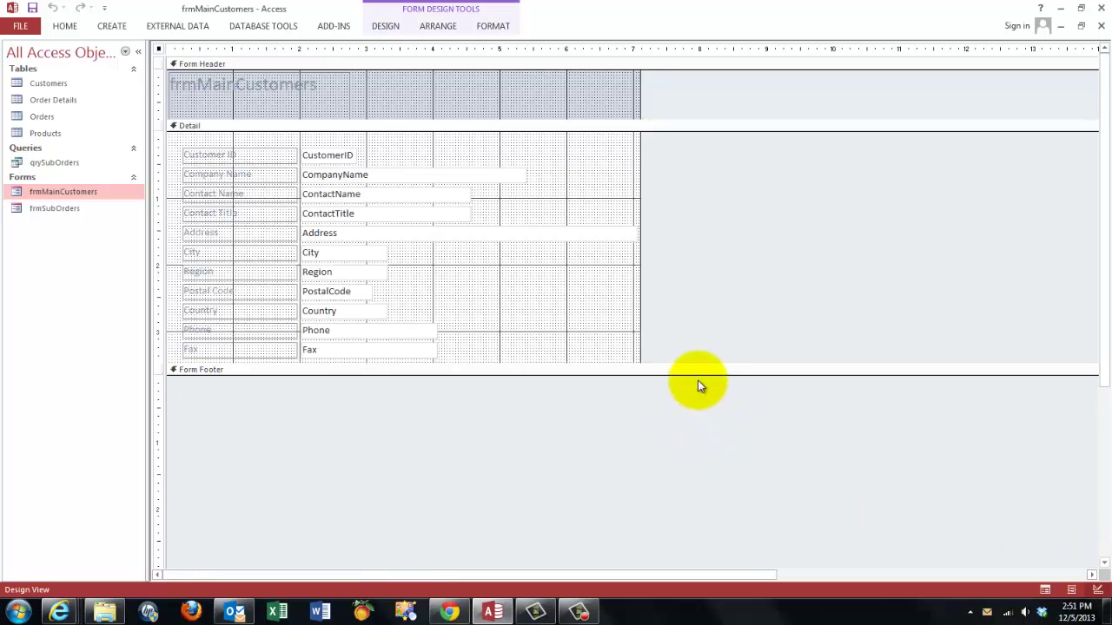
{"action": "left_click_drag", "start_coordinate": [613, 363], "coordinate": [610, 552]}
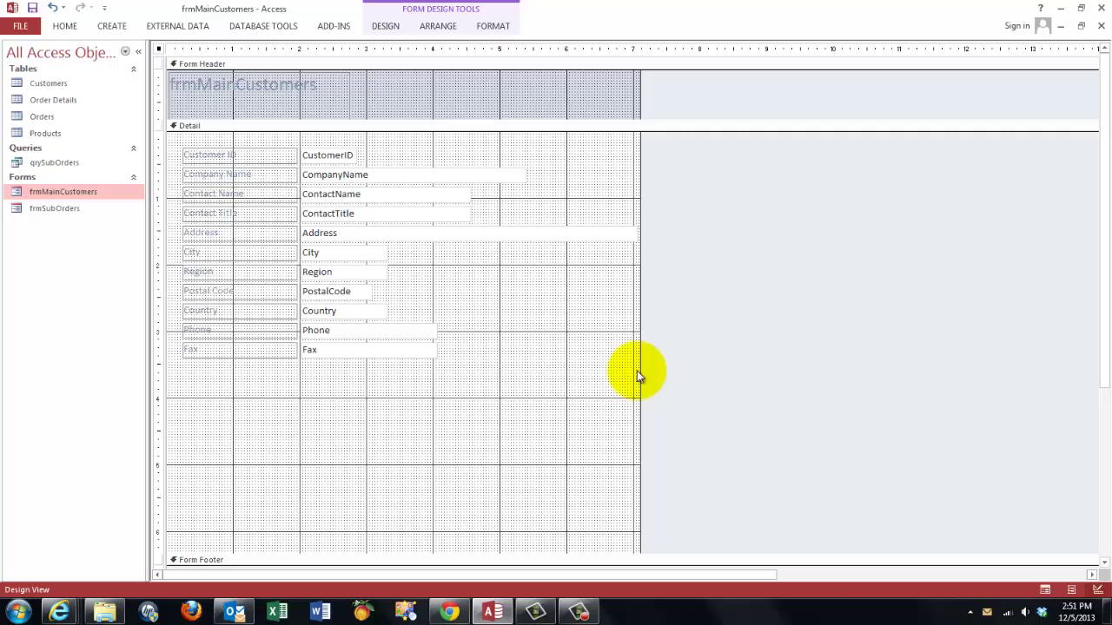
{"action": "left_click_drag", "start_coordinate": [640, 335], "coordinate": [1083, 344]}
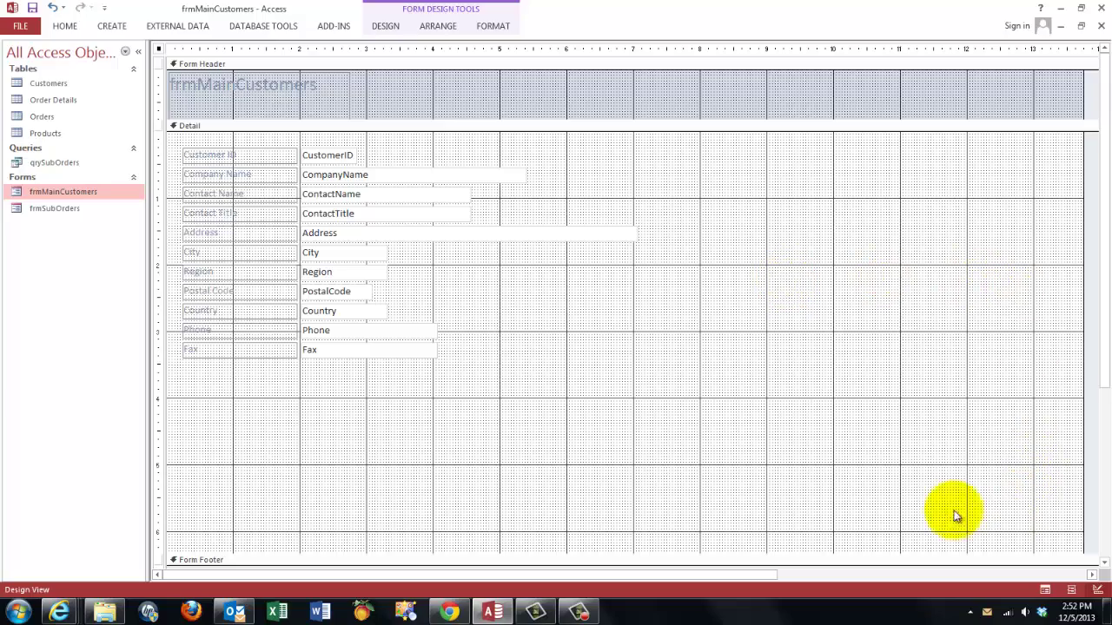
Step: Draw a subform in the empty Detail area below and beside the Address field, using the existing form frmSubOrders
{"action": "left_click", "coordinate": [388, 27]}
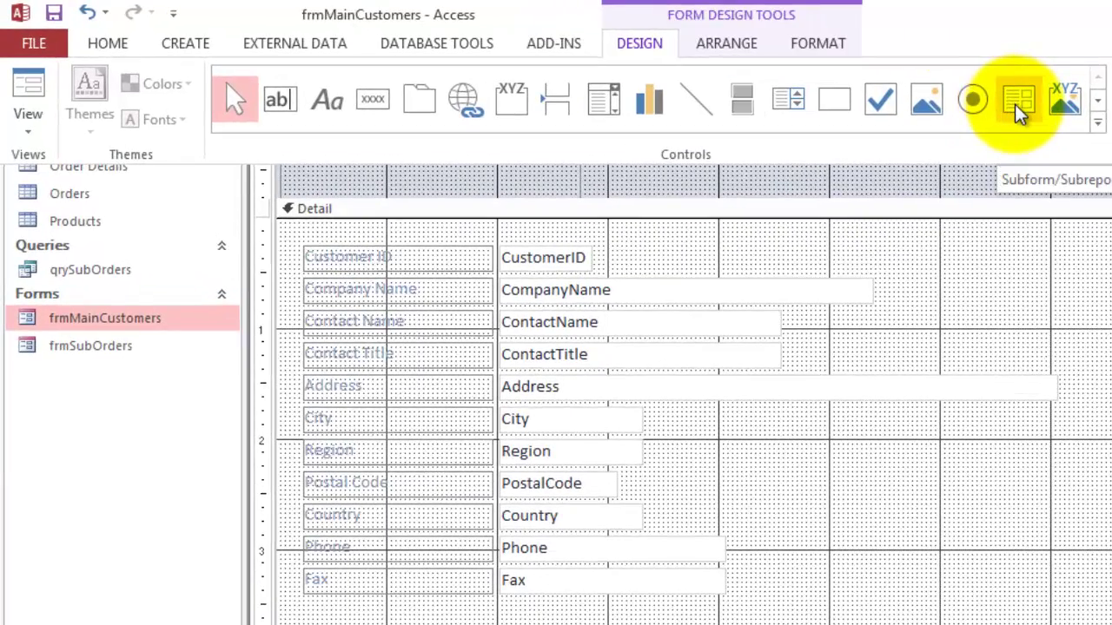
{"action": "left_click", "coordinate": [1021, 104]}
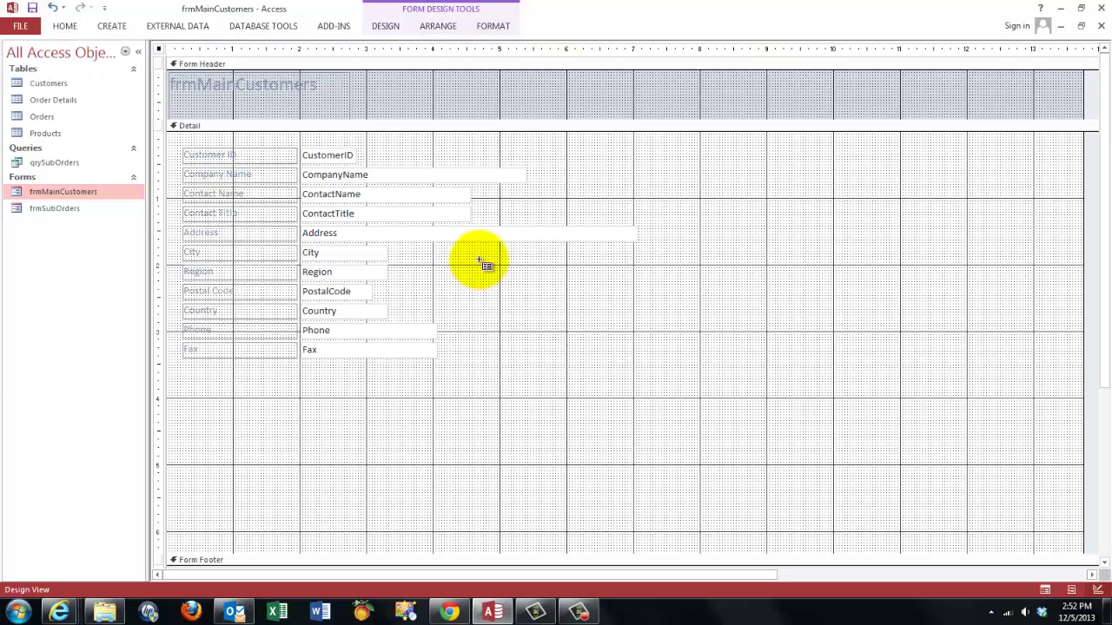
{"action": "left_click_drag", "start_coordinate": [480, 260], "coordinate": [1053, 529]}
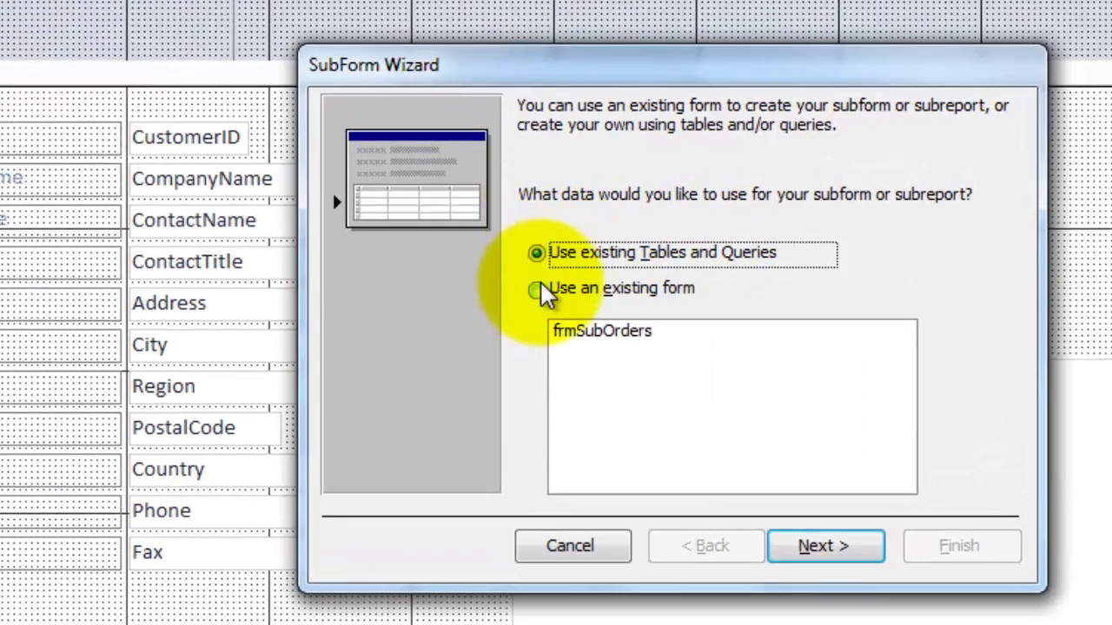
{"action": "left_click", "coordinate": [535, 289]}
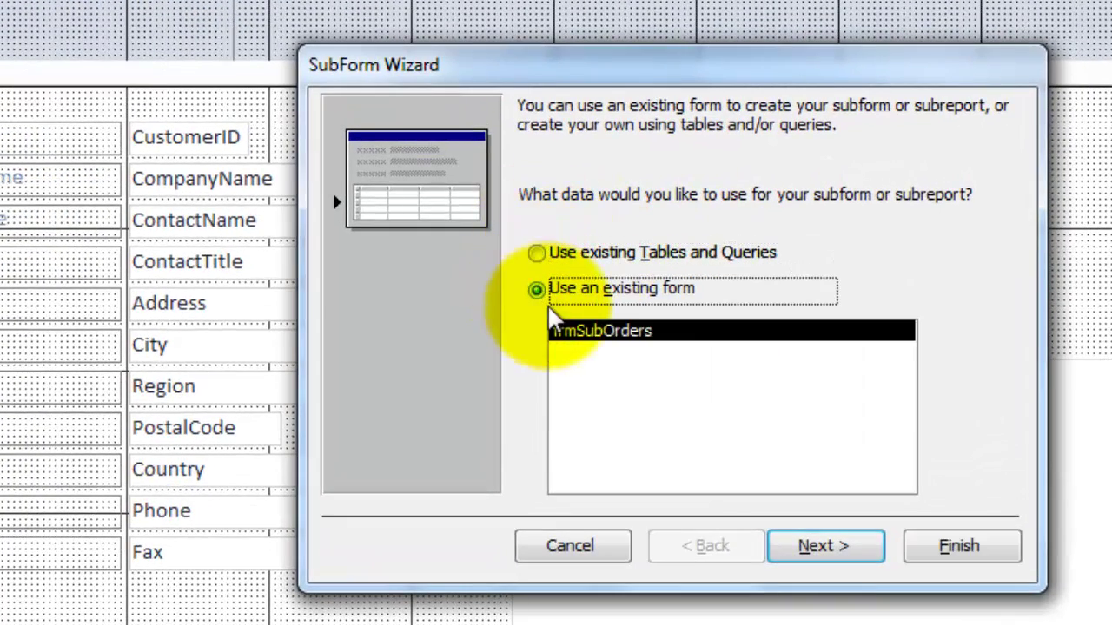
{"action": "left_click", "coordinate": [828, 547]}
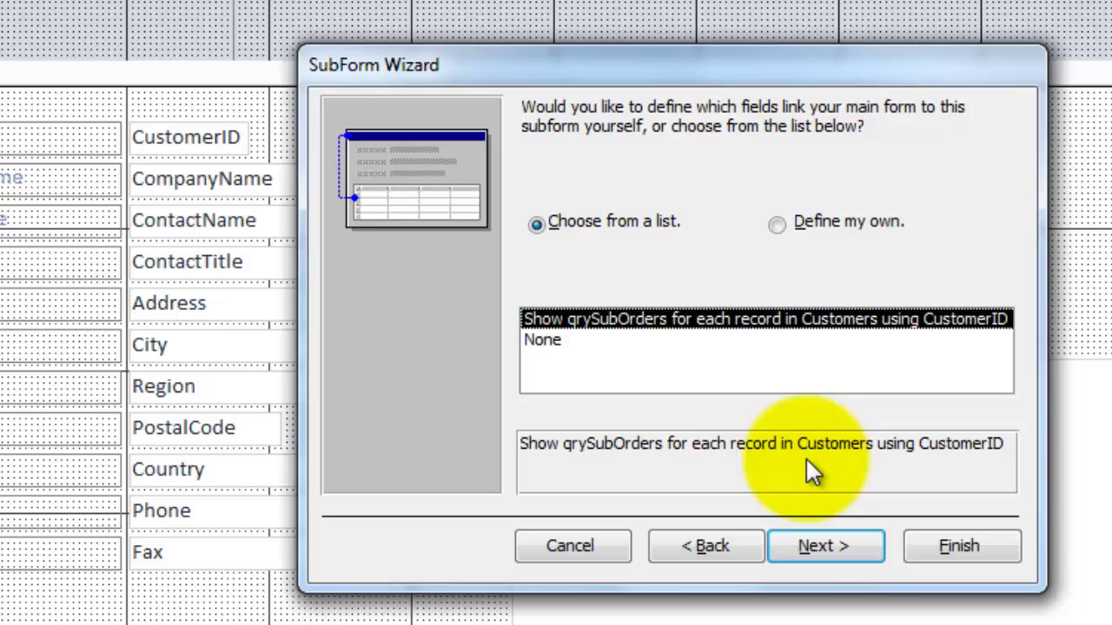
Step: Define a custom link between CustomerID on the main form and CustomerID on the subform, keeping the name frmSubOrders
{"action": "left_click", "coordinate": [778, 226]}
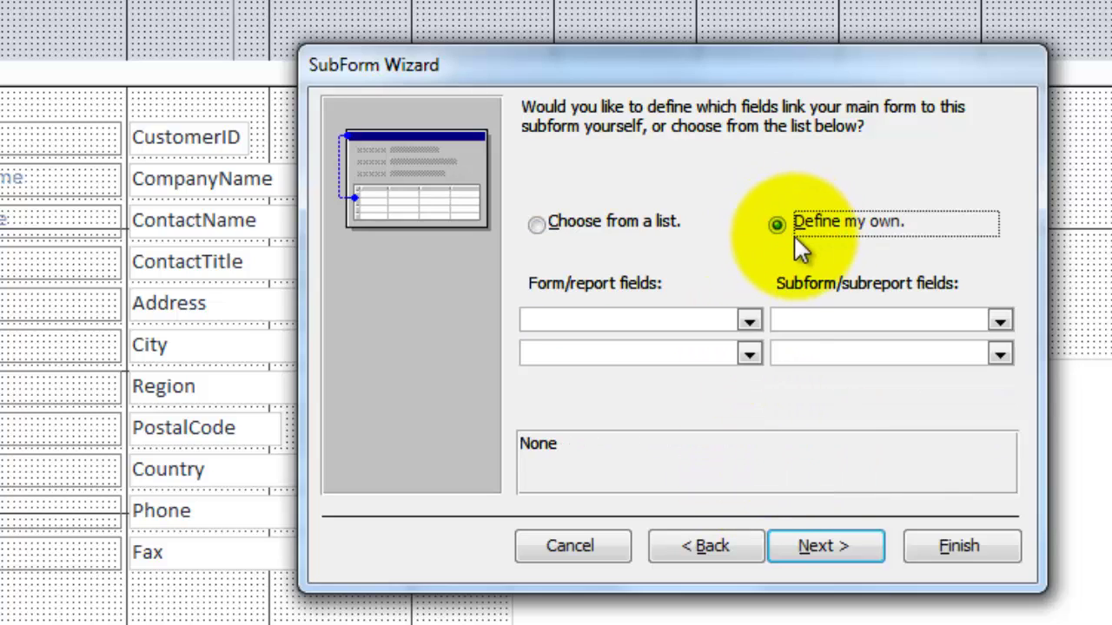
{"action": "left_click", "coordinate": [749, 319]}
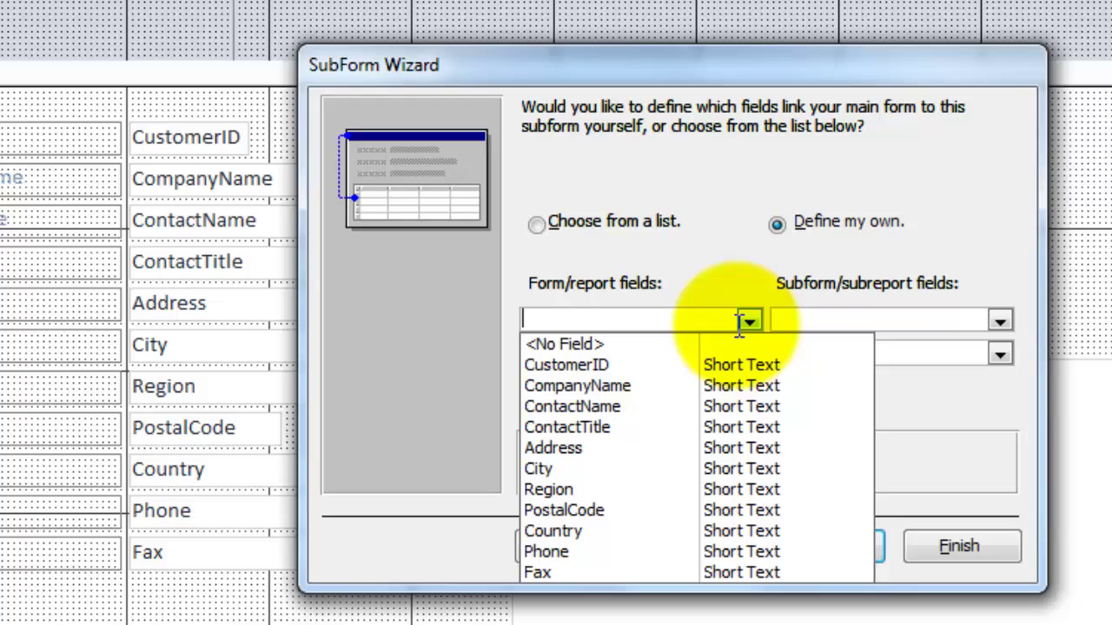
{"action": "left_click", "coordinate": [564, 365]}
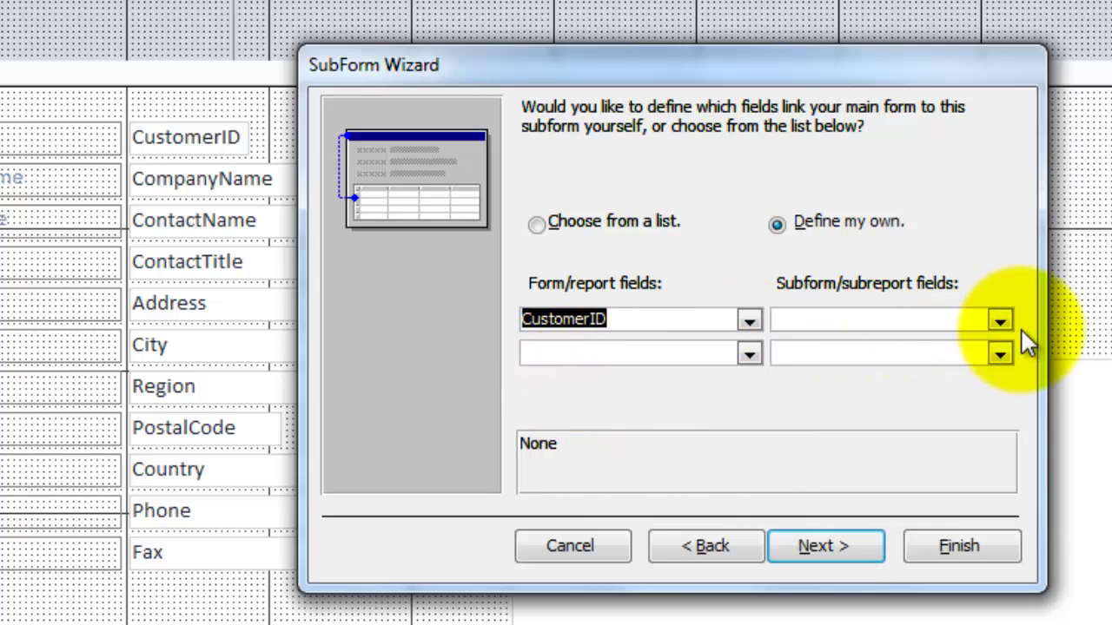
{"action": "left_click", "coordinate": [998, 318]}
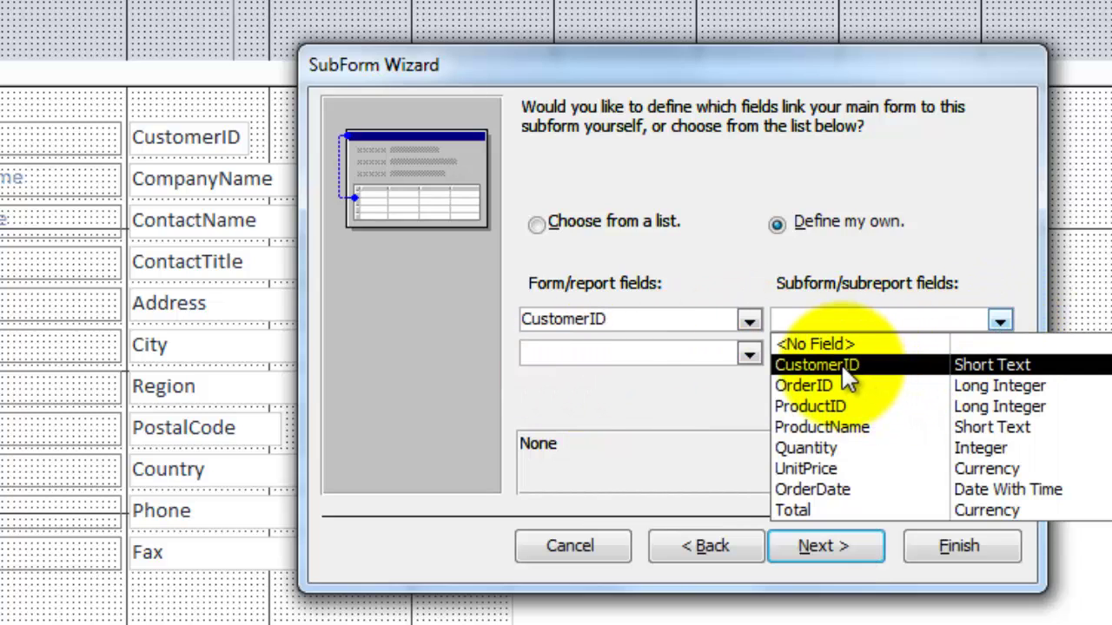
{"action": "left_click", "coordinate": [779, 366]}
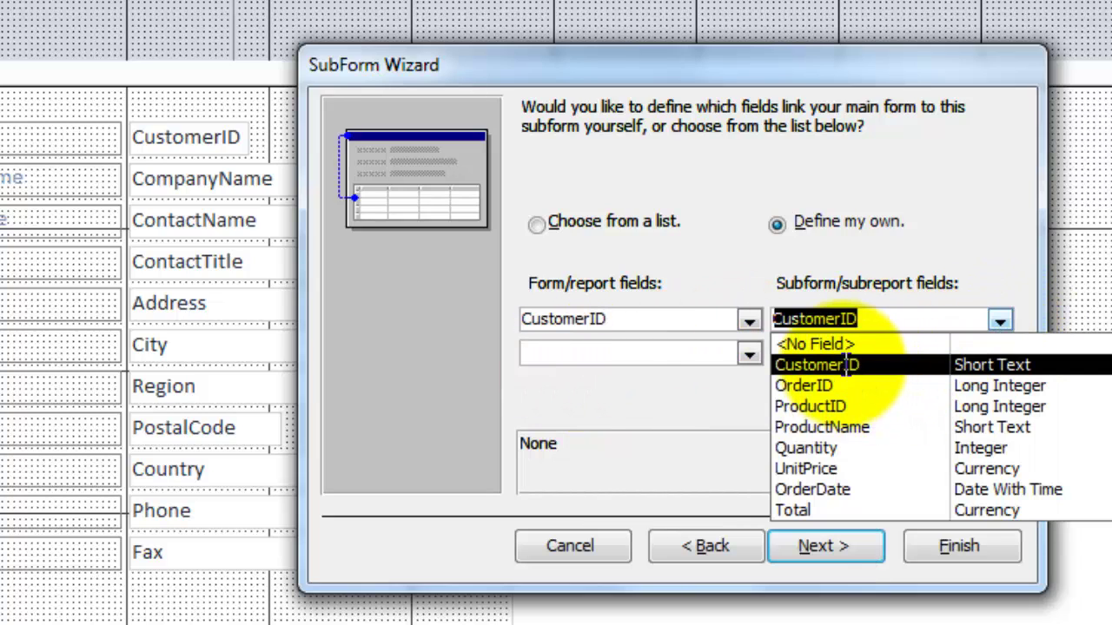
{"action": "left_click", "coordinate": [811, 543]}
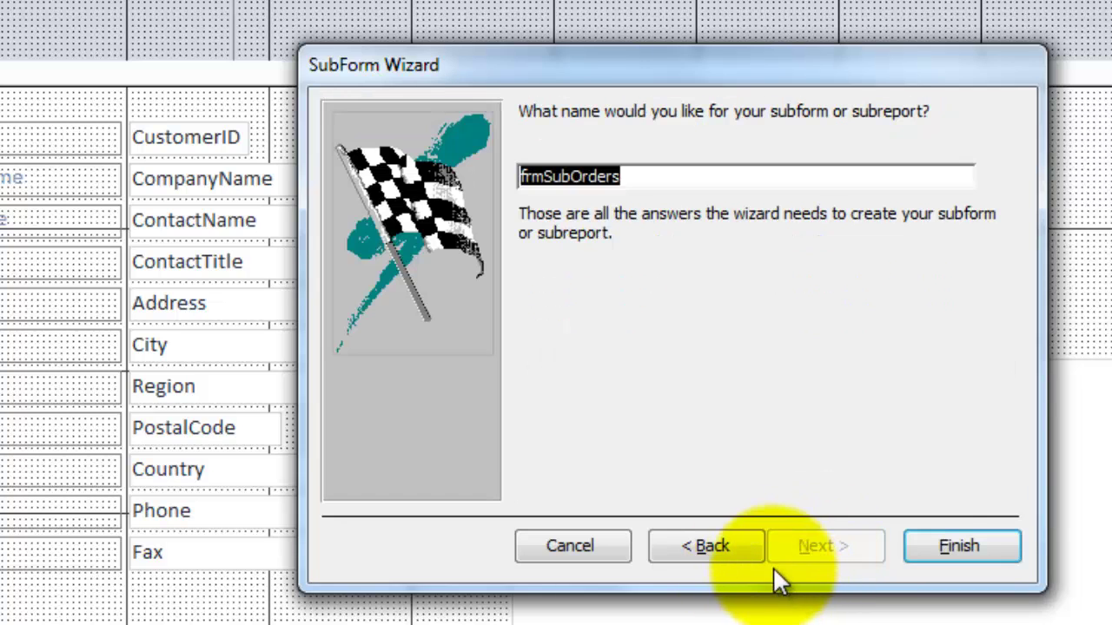
{"action": "left_click", "coordinate": [1001, 540]}
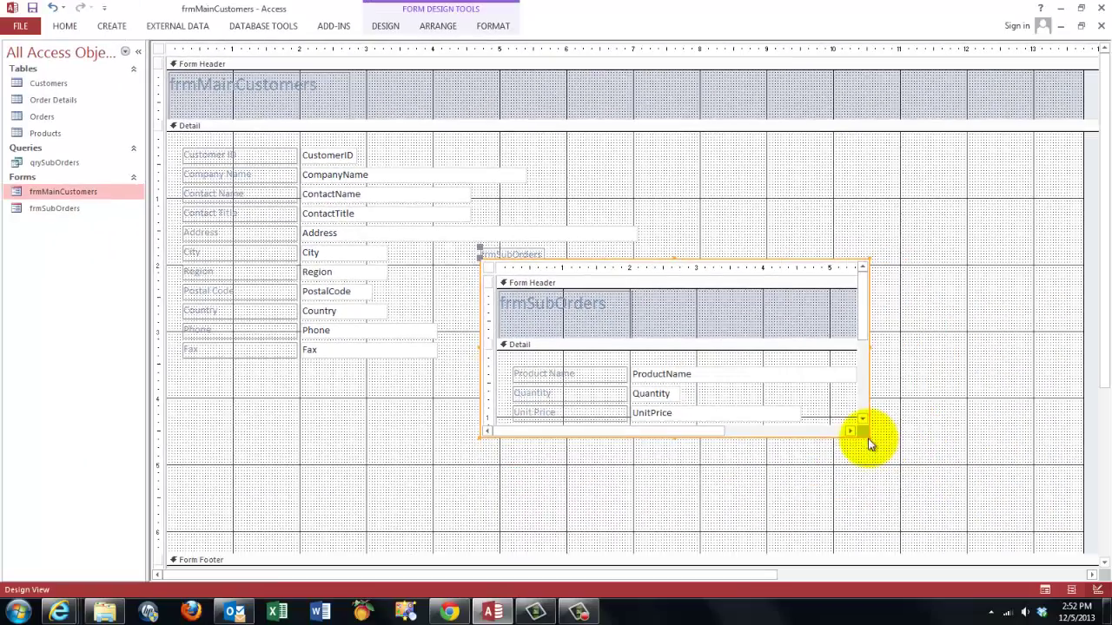
Step: Enlarge the orders subform to about 8 inches wide and browse several customer records in Form view
{"action": "left_click", "coordinate": [868, 438]}
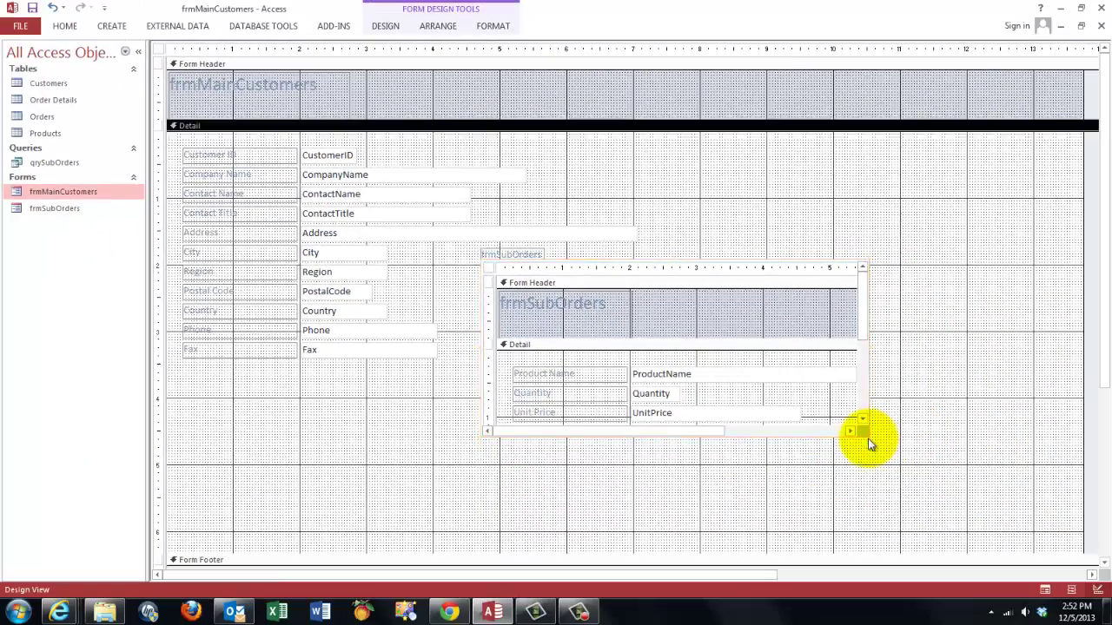
{"action": "key", "text": "F5"}
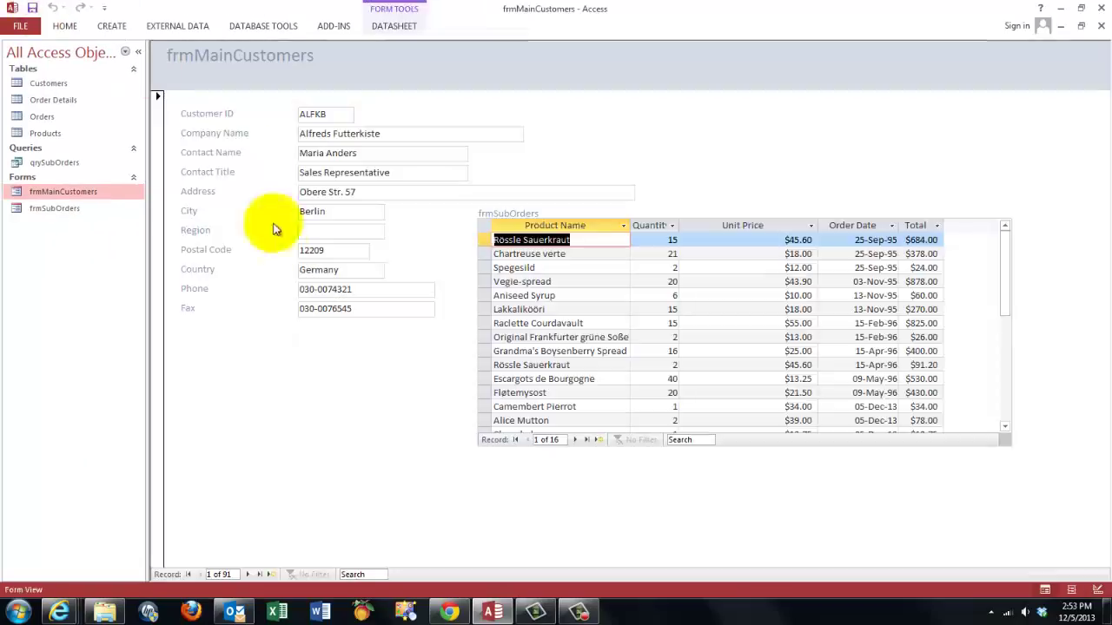
{"action": "left_click", "coordinate": [246, 575]}
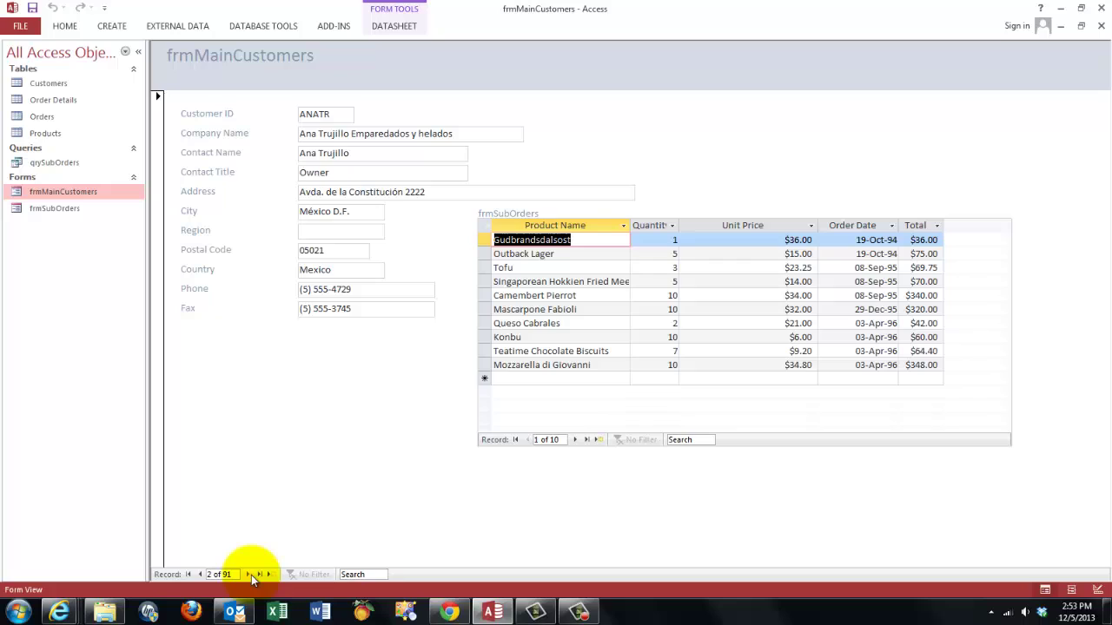
{"action": "left_click", "coordinate": [251, 575]}
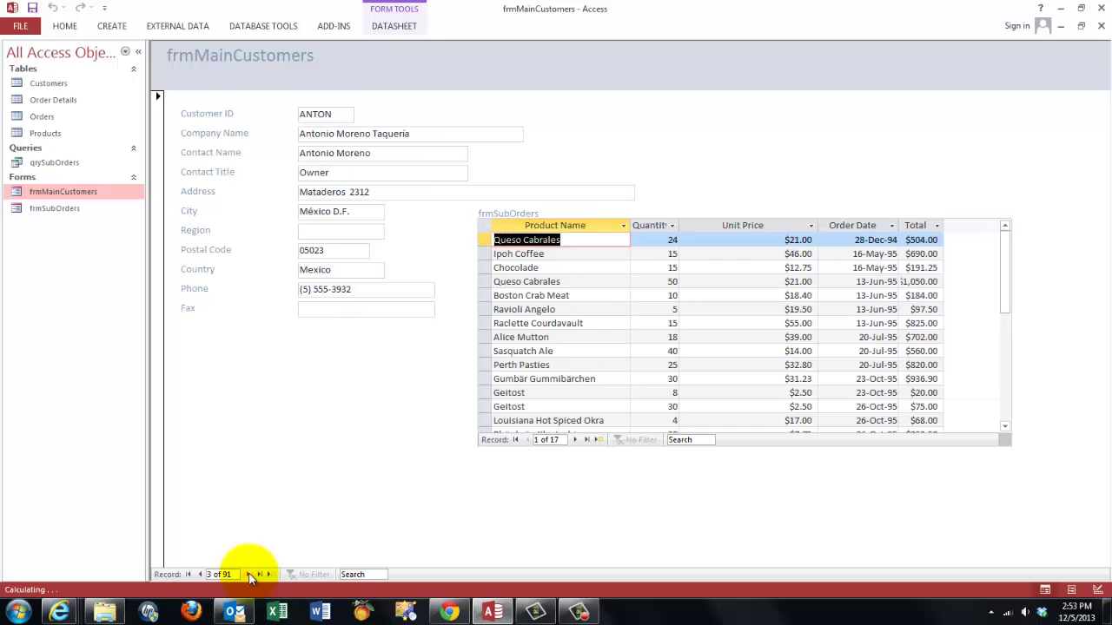
{"action": "left_click", "coordinate": [202, 578]}
{"action": "left_click", "coordinate": [202, 578]}
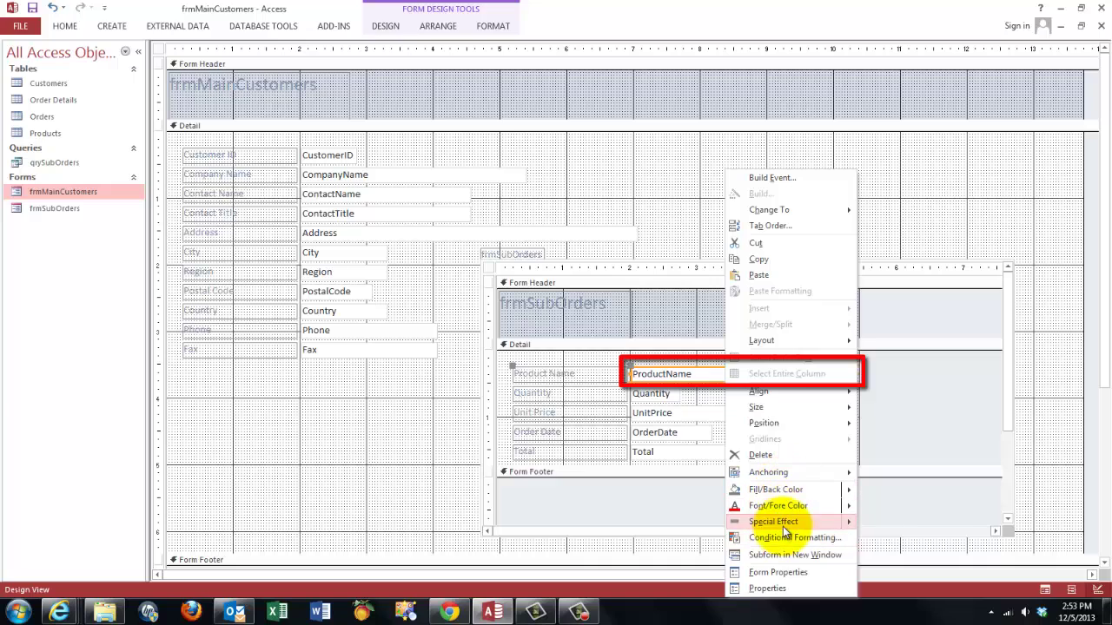
Step: Change the subform's ProductName text box to a combo box and open the query builder for its Row Source
{"action": "mouse_move", "coordinate": [777, 209]}
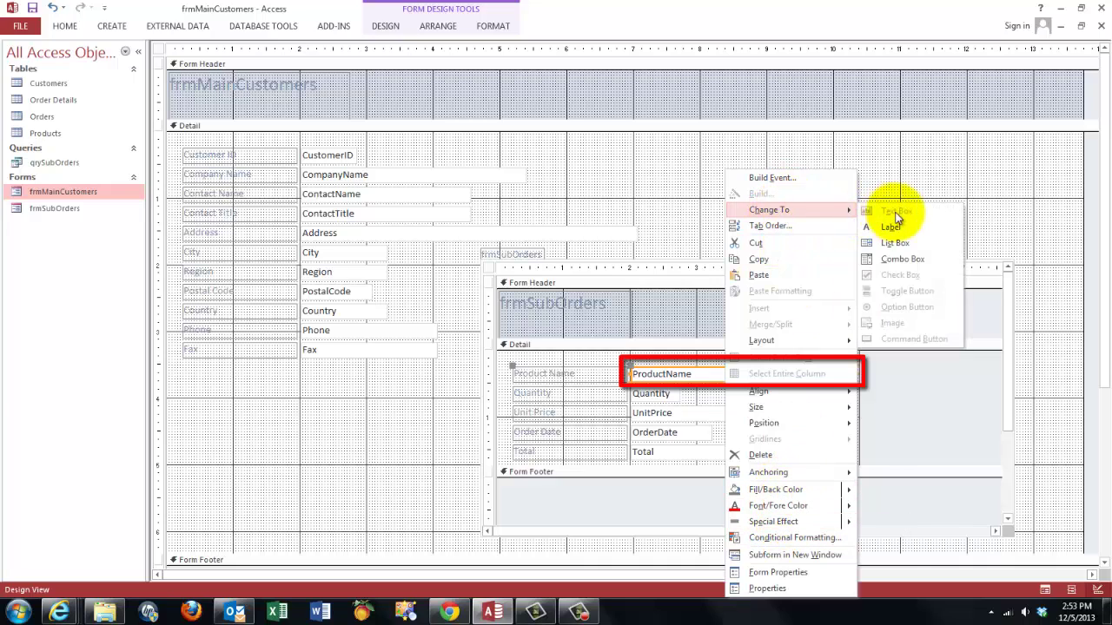
{"action": "left_click", "coordinate": [903, 258]}
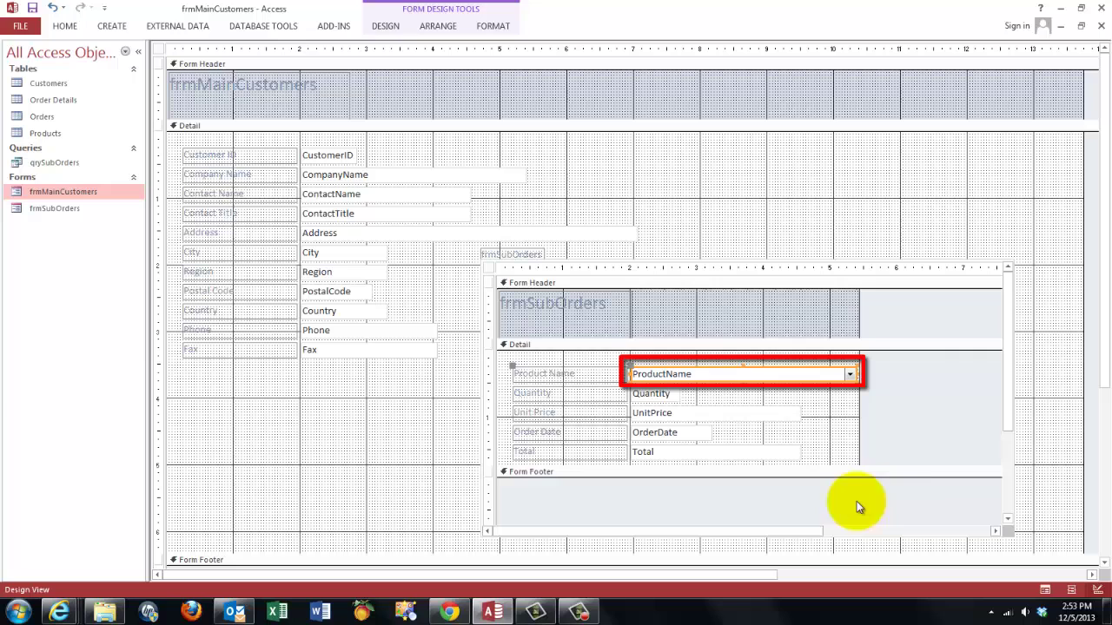
{"action": "right_click", "coordinate": [778, 377]}
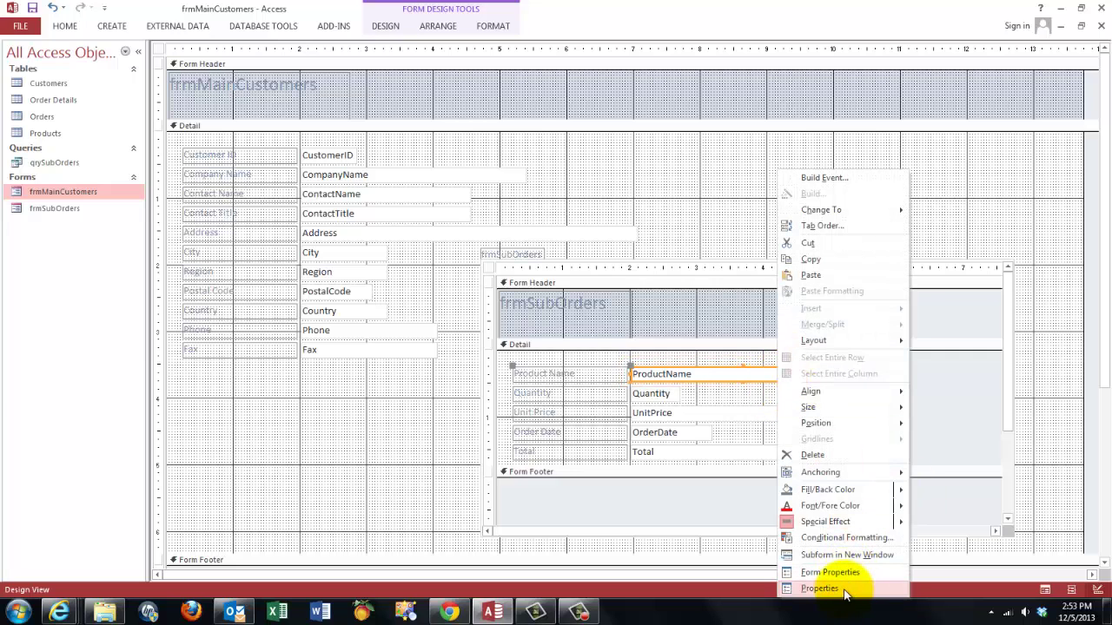
{"action": "left_click", "coordinate": [820, 589]}
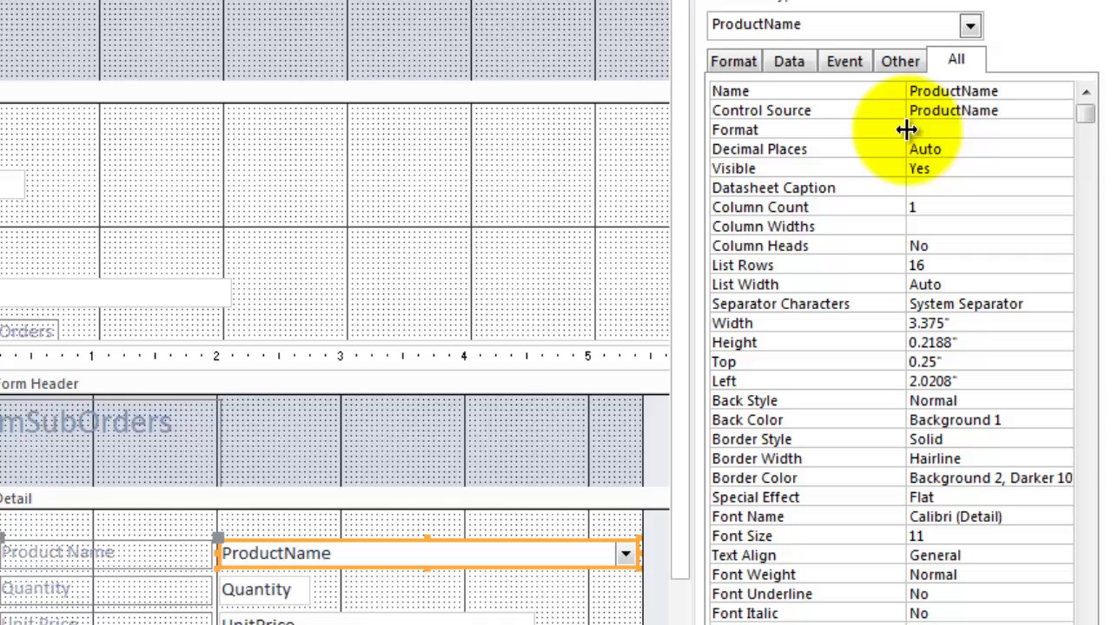
{"action": "left_click", "coordinate": [795, 63]}
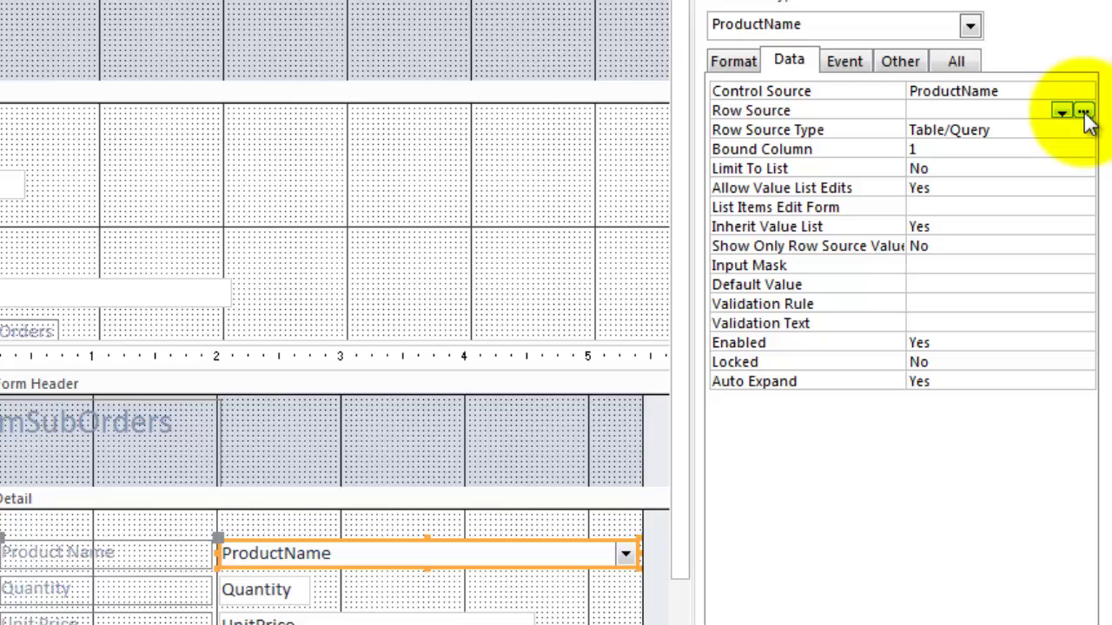
{"action": "left_click", "coordinate": [1084, 111]}
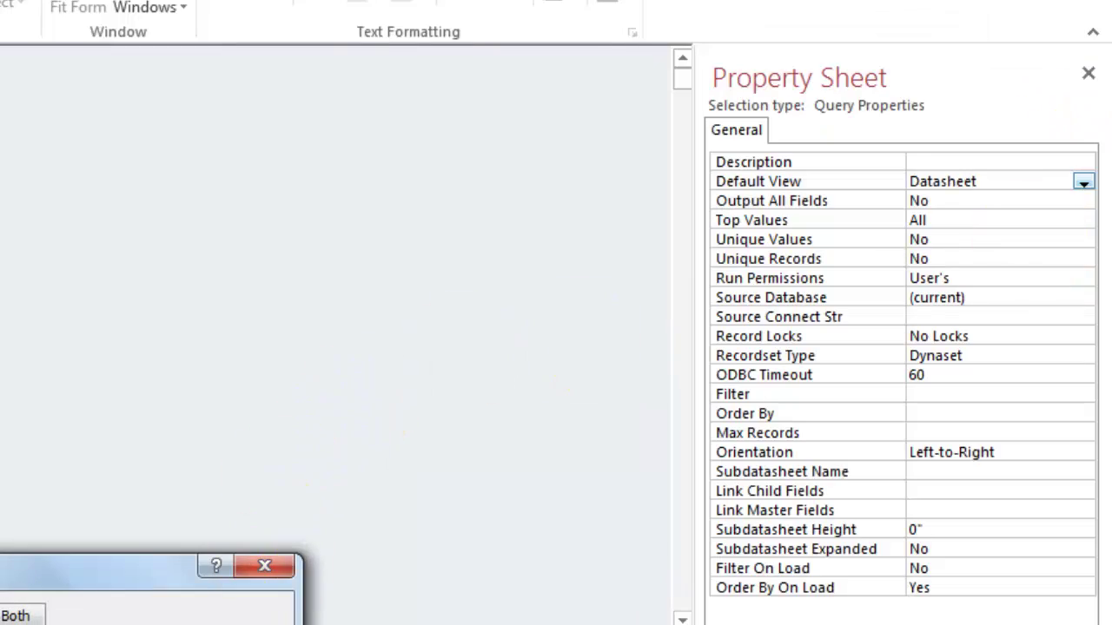
Step: Build the Row Source query from the Products table with the ProductID and ProductName fields, and save it to the property
{"action": "left_click", "coordinate": [467, 453]}
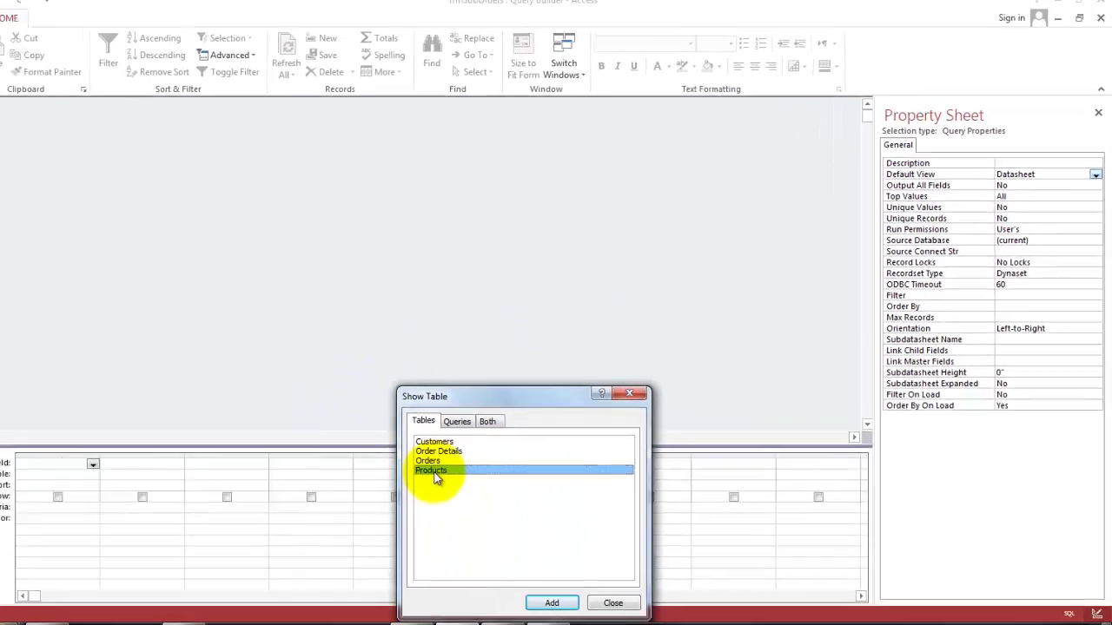
{"action": "left_click", "coordinate": [582, 579]}
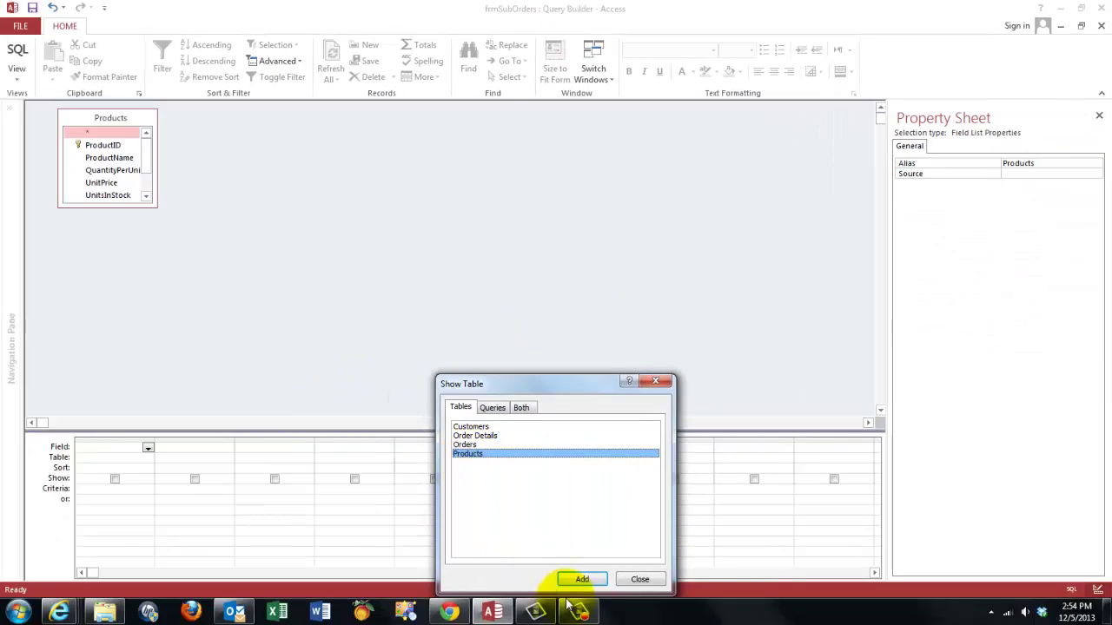
{"action": "left_click", "coordinate": [640, 579]}
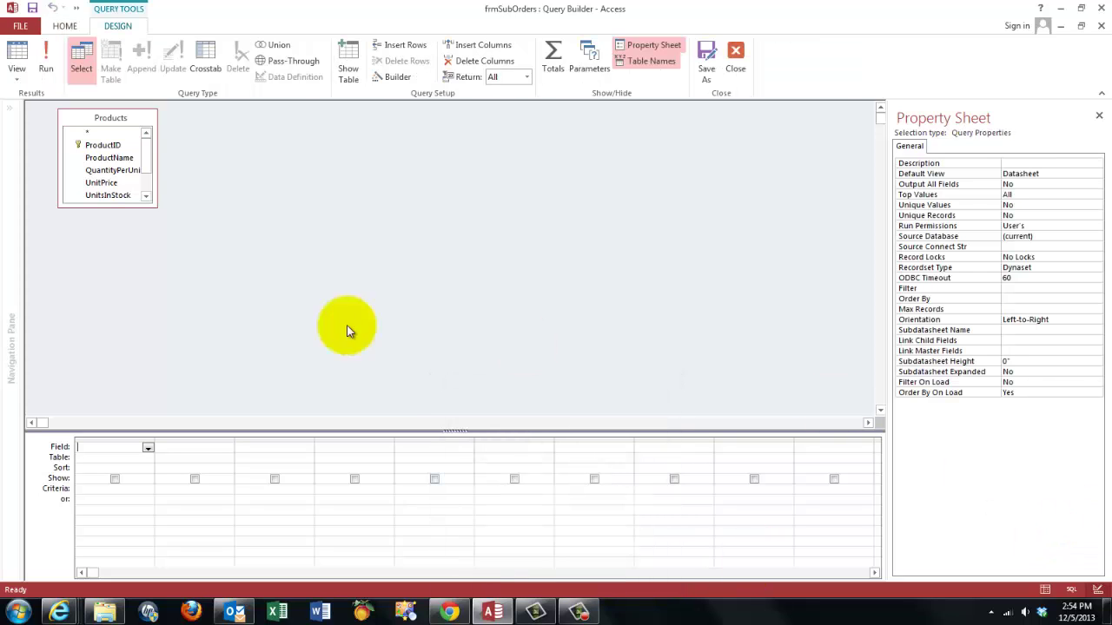
{"action": "double_click", "coordinate": [105, 147]}
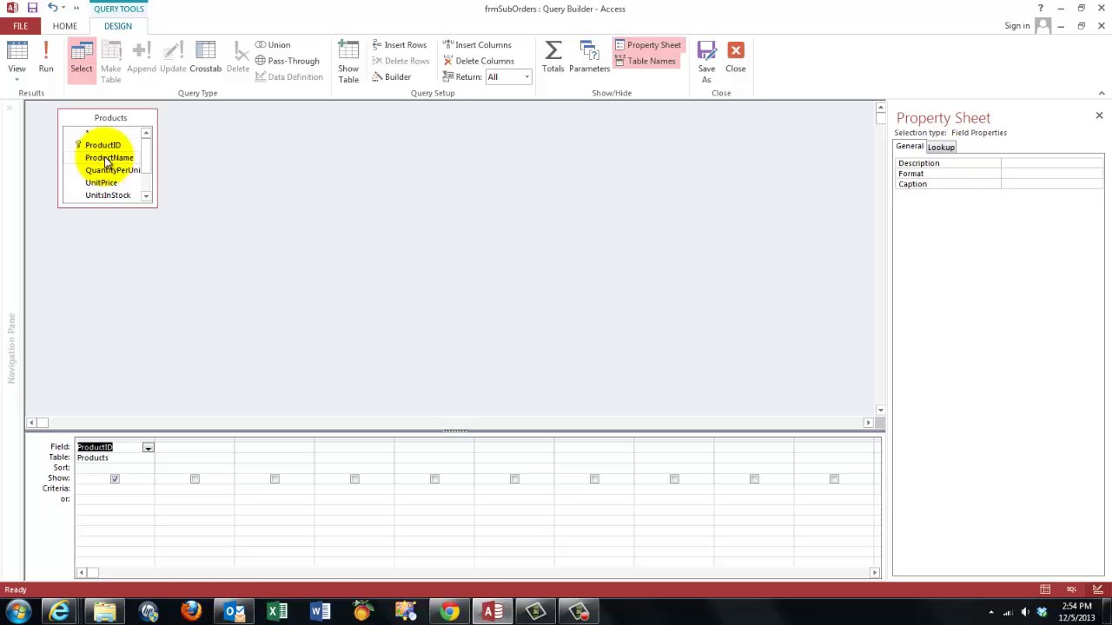
{"action": "double_click", "coordinate": [107, 159]}
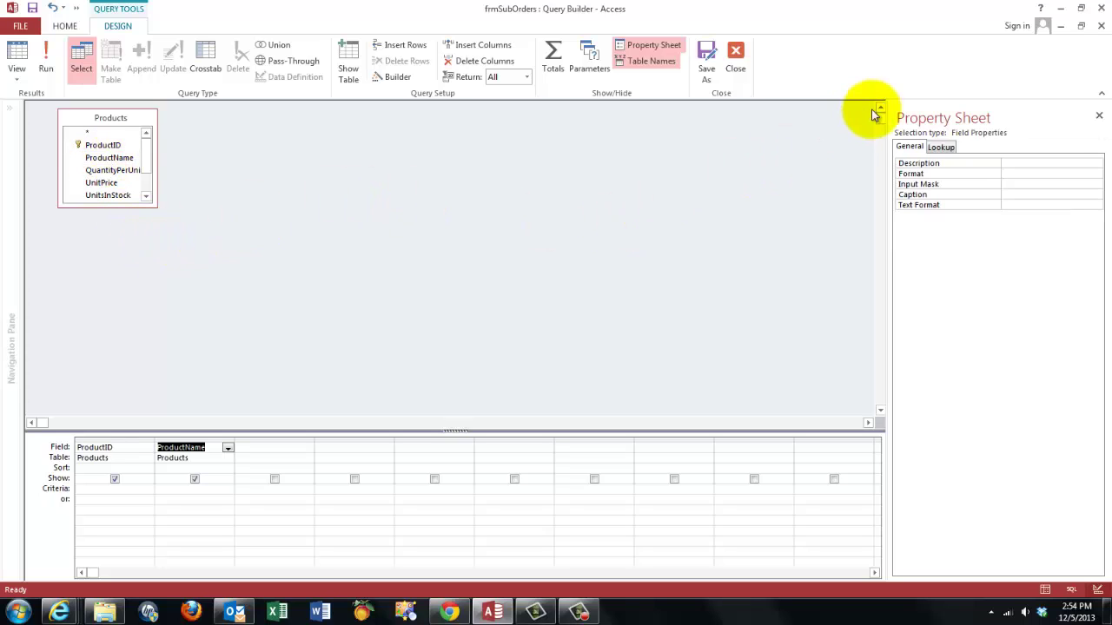
{"action": "left_click", "coordinate": [1099, 117]}
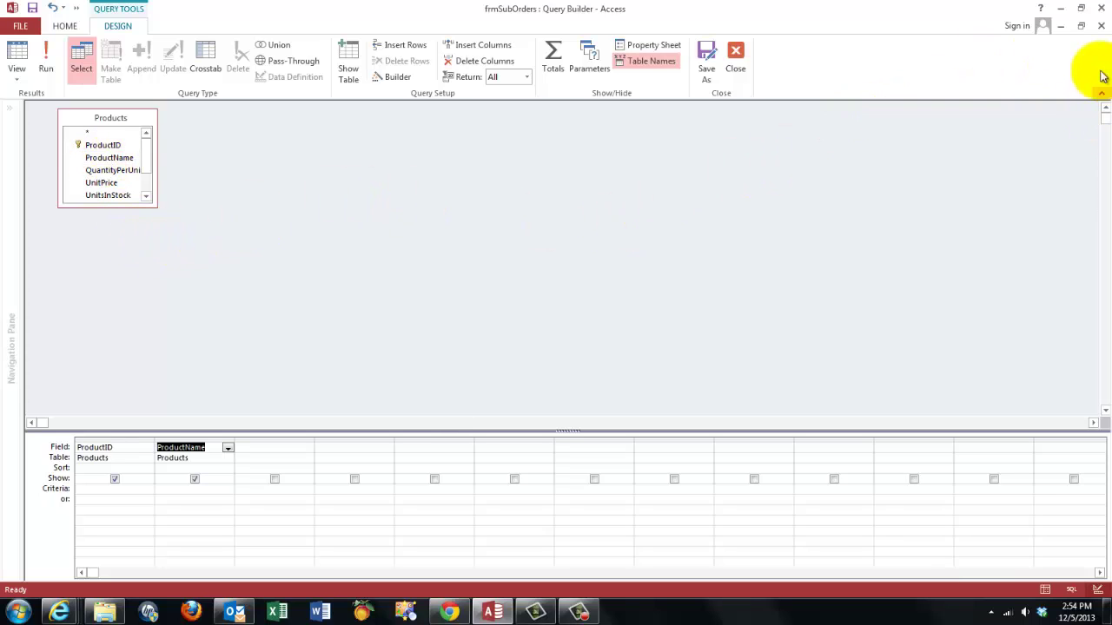
{"action": "left_click", "coordinate": [1102, 29]}
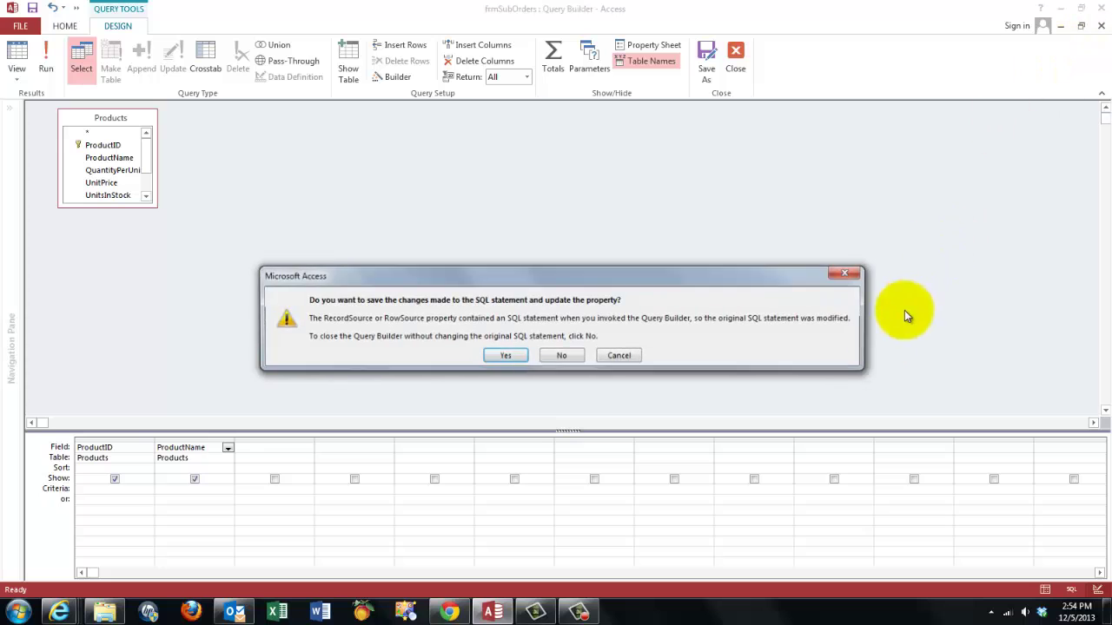
{"action": "left_click", "coordinate": [504, 356]}
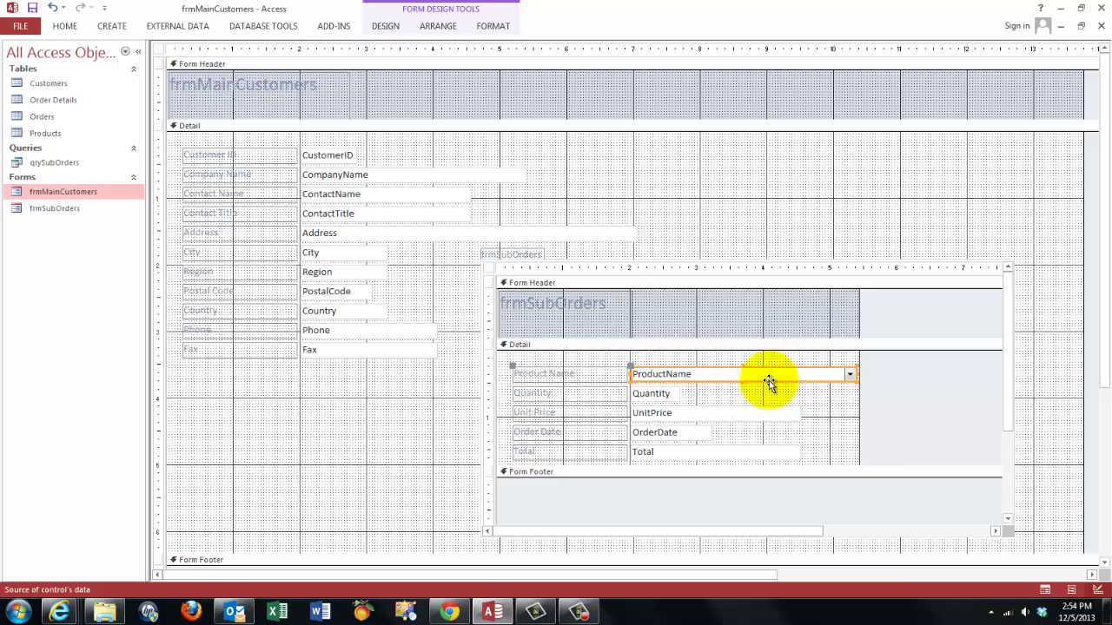
Step: Set the Control Source of the subform's product combo box to ProductID, keeping Bound Column at 1
{"action": "right_click", "coordinate": [769, 380]}
{"action": "left_click", "coordinate": [821, 589]}
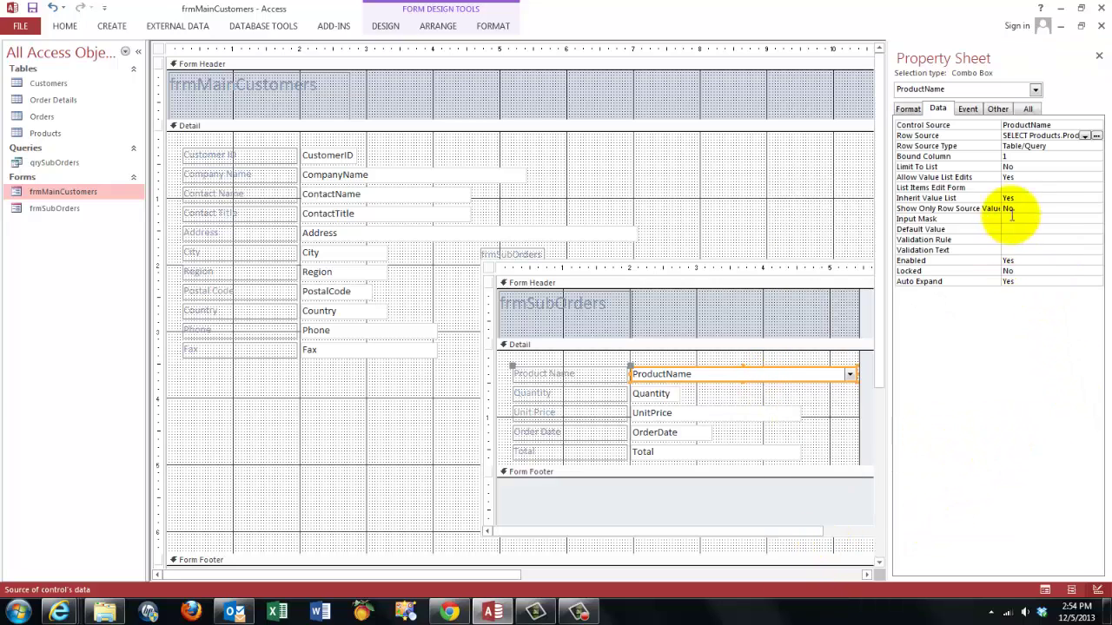
{"action": "left_click", "coordinate": [1004, 157]}
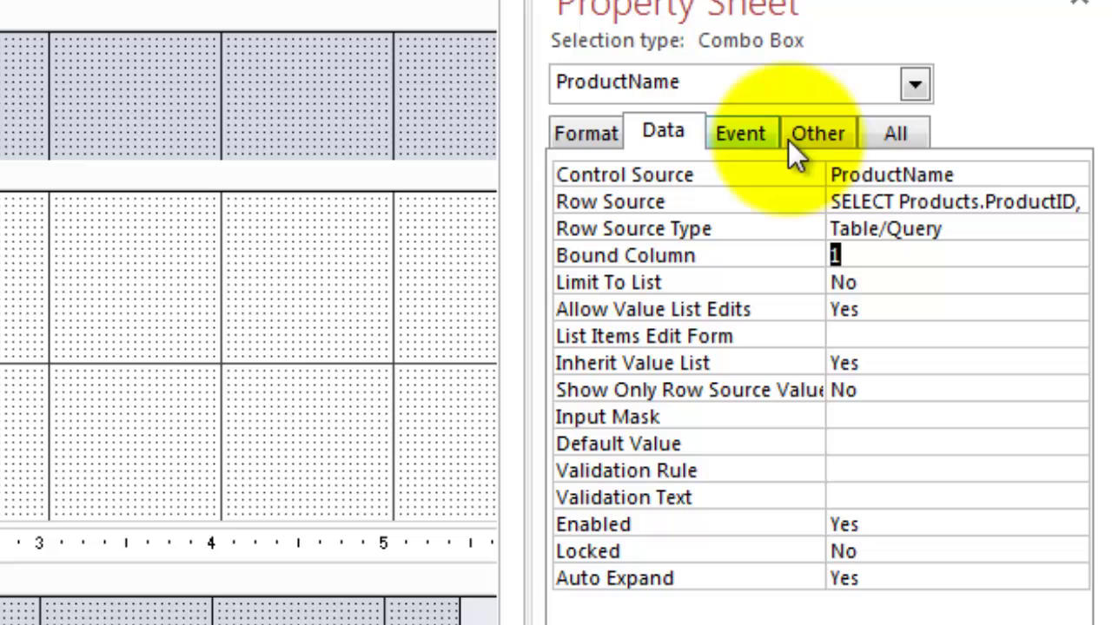
{"action": "left_click", "coordinate": [817, 133]}
{"action": "left_click", "coordinate": [664, 132]}
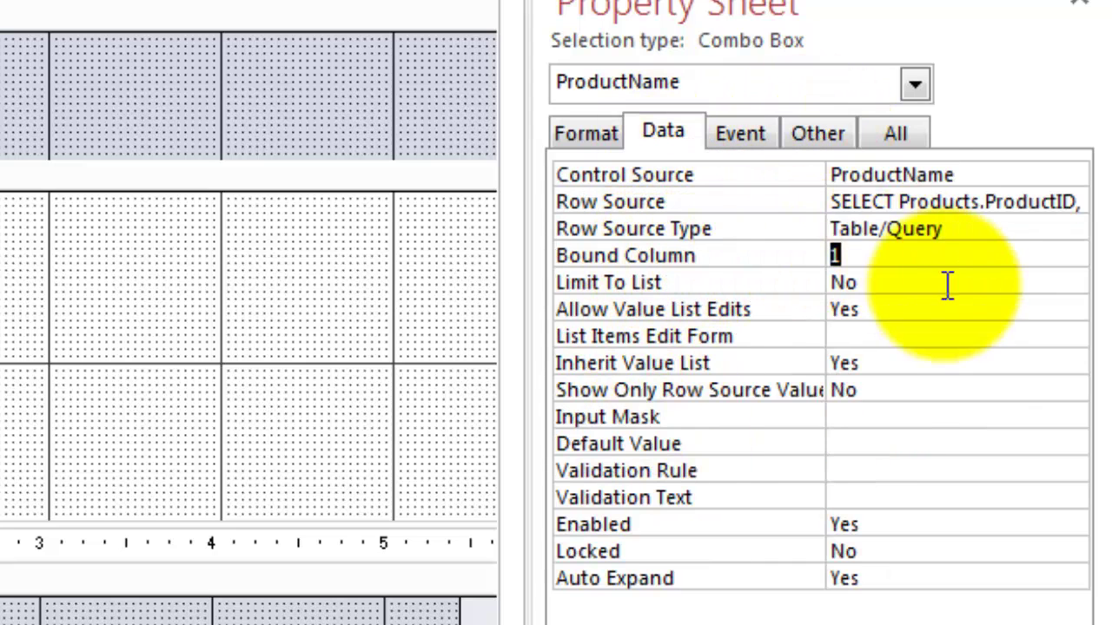
{"action": "left_click", "coordinate": [1017, 175]}
{"action": "left_click", "coordinate": [1040, 175]}
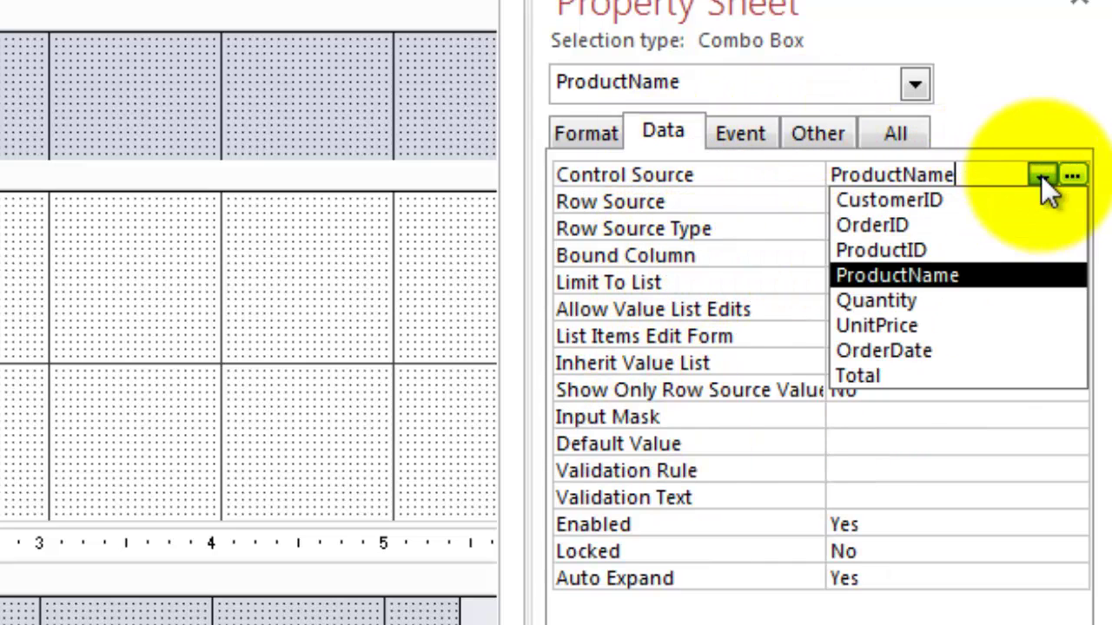
{"action": "left_click", "coordinate": [887, 251]}
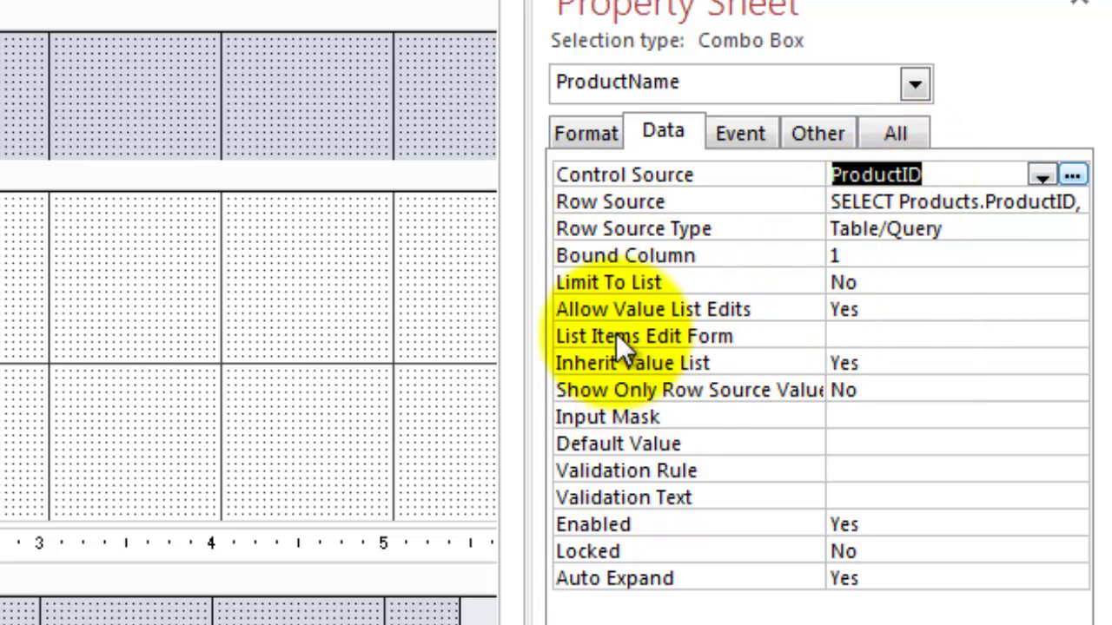
Step: Set the combo box's Column Count to 2 and Column Widths to 0in.;1in., and display the form in Form view
{"action": "left_click", "coordinate": [580, 131]}
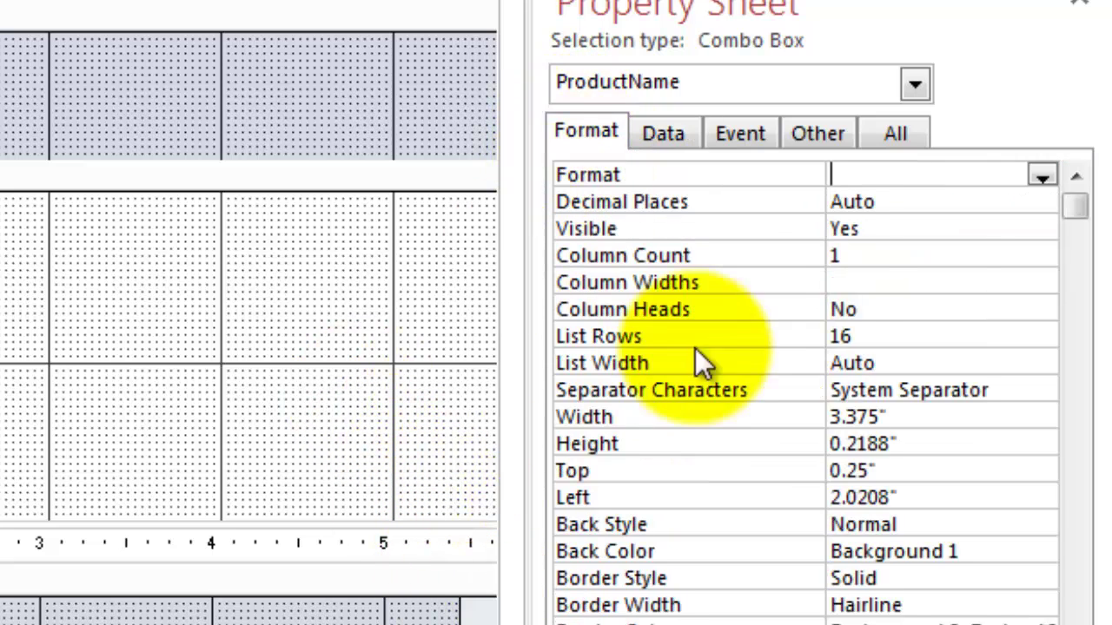
{"action": "left_click", "coordinate": [852, 254]}
{"action": "left_click_drag", "start_coordinate": [852, 254], "coordinate": [819, 256]}
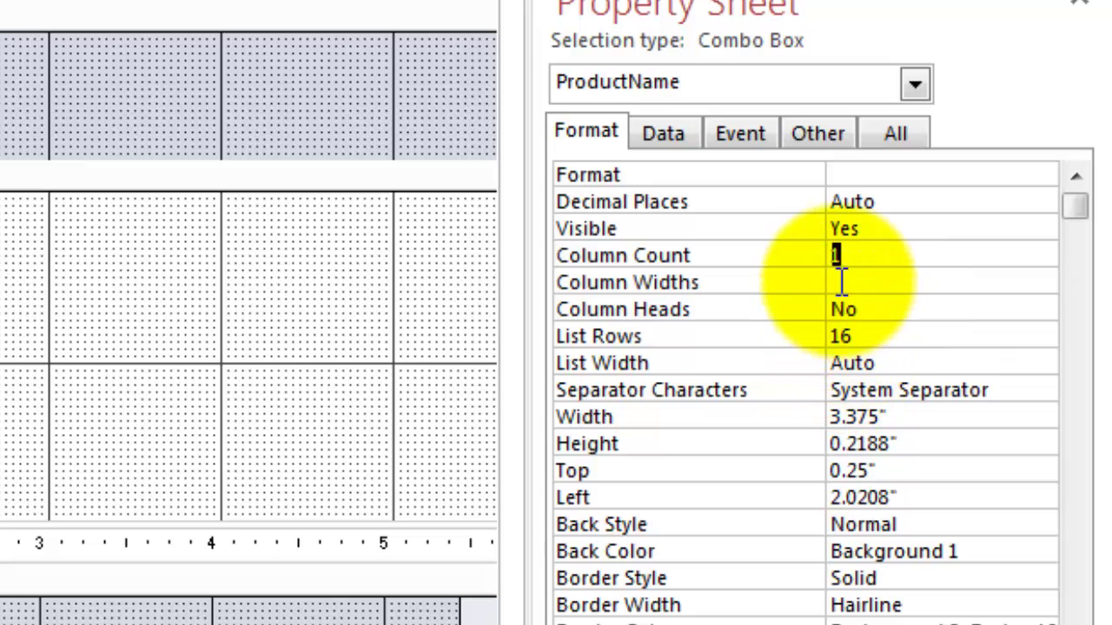
{"action": "type", "text": "2"}
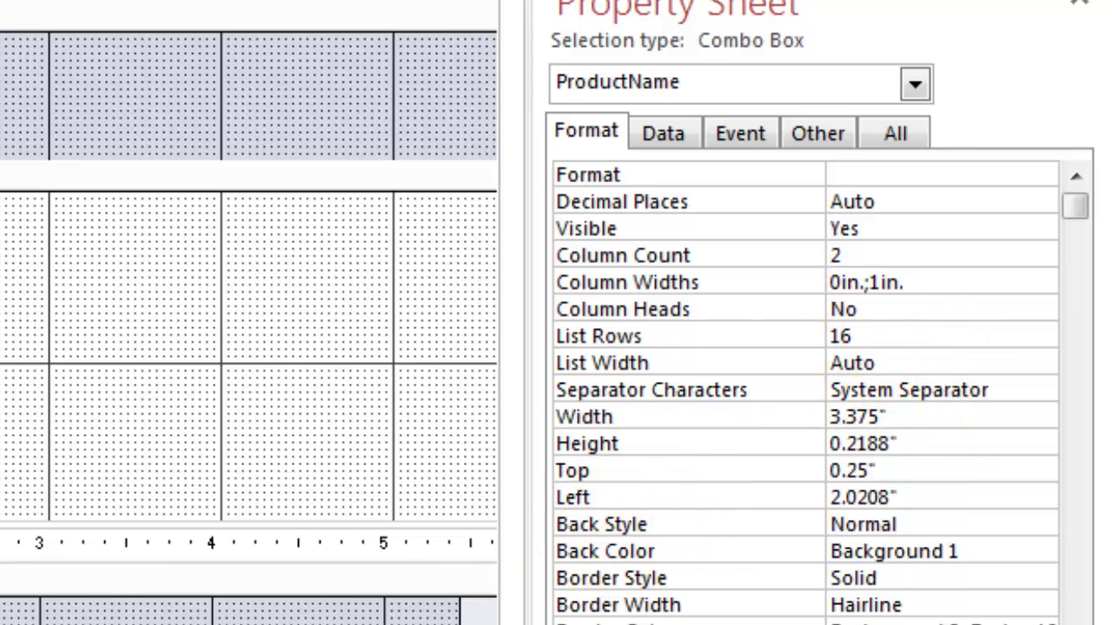
{"action": "key", "text": "F5"}
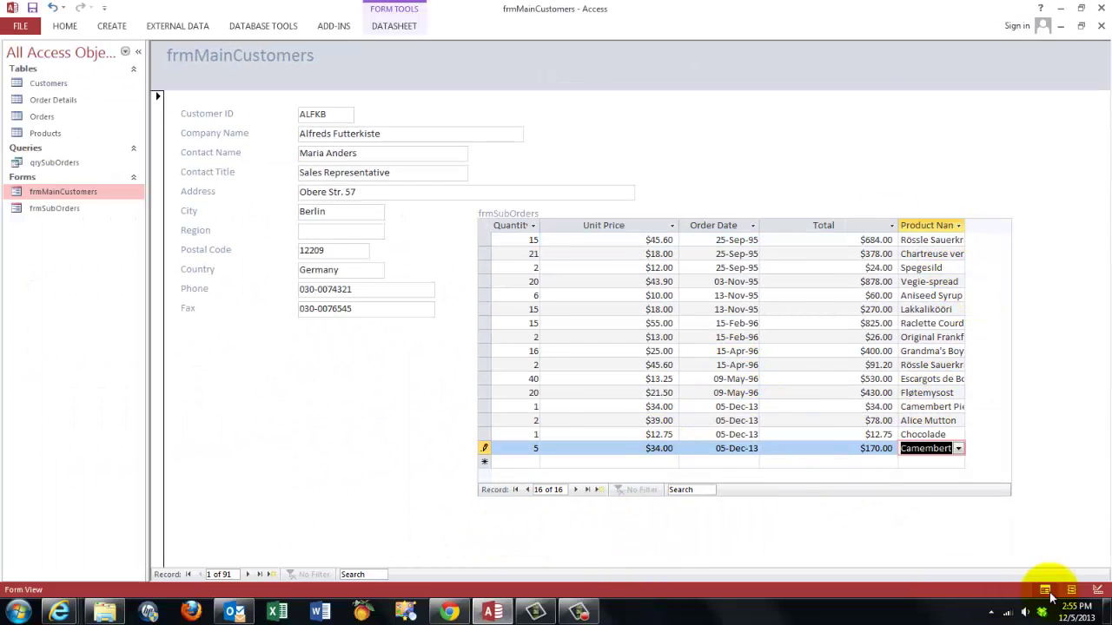
Step: Make the product combo box first in the subform's tab order, and check the Tab Index of the other subform fields in Design view
{"action": "left_click", "coordinate": [1099, 595]}
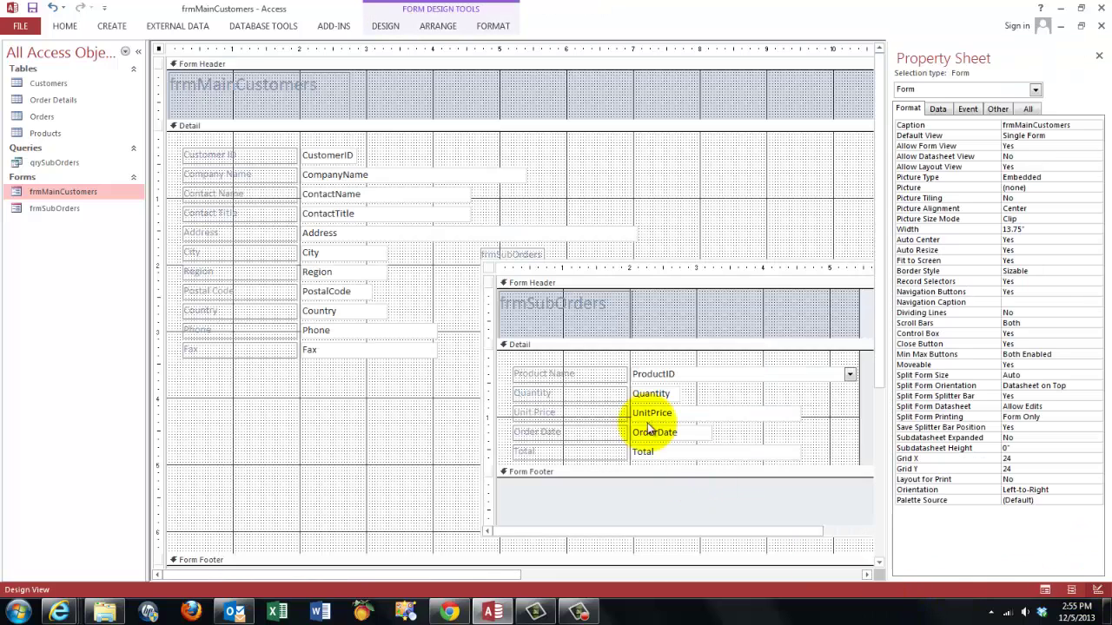
{"action": "left_click", "coordinate": [708, 376]}
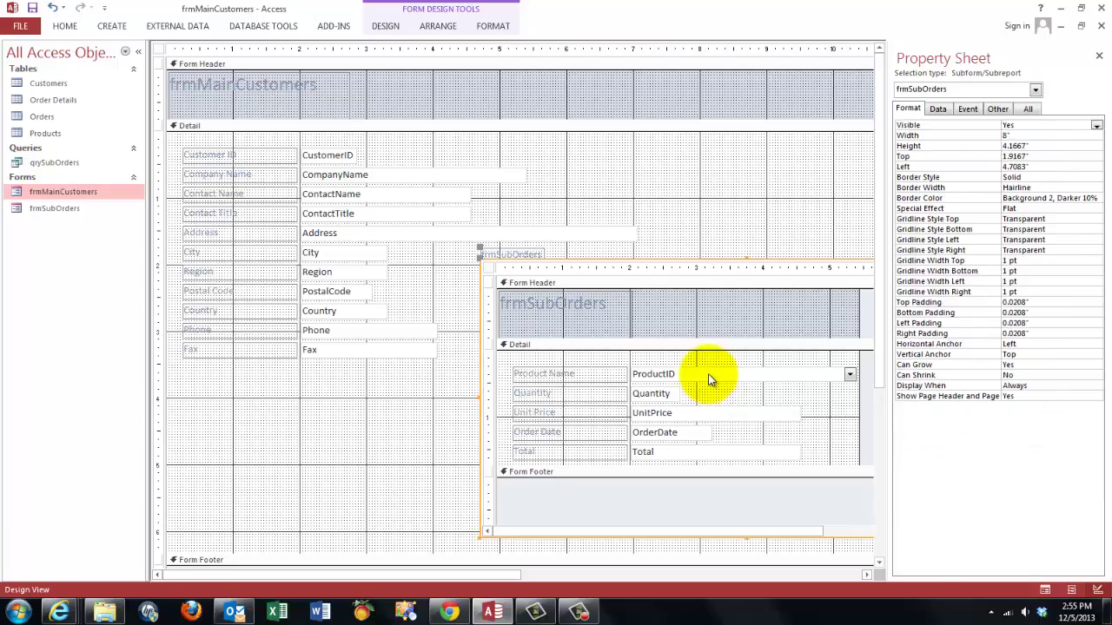
{"action": "left_click", "coordinate": [708, 376]}
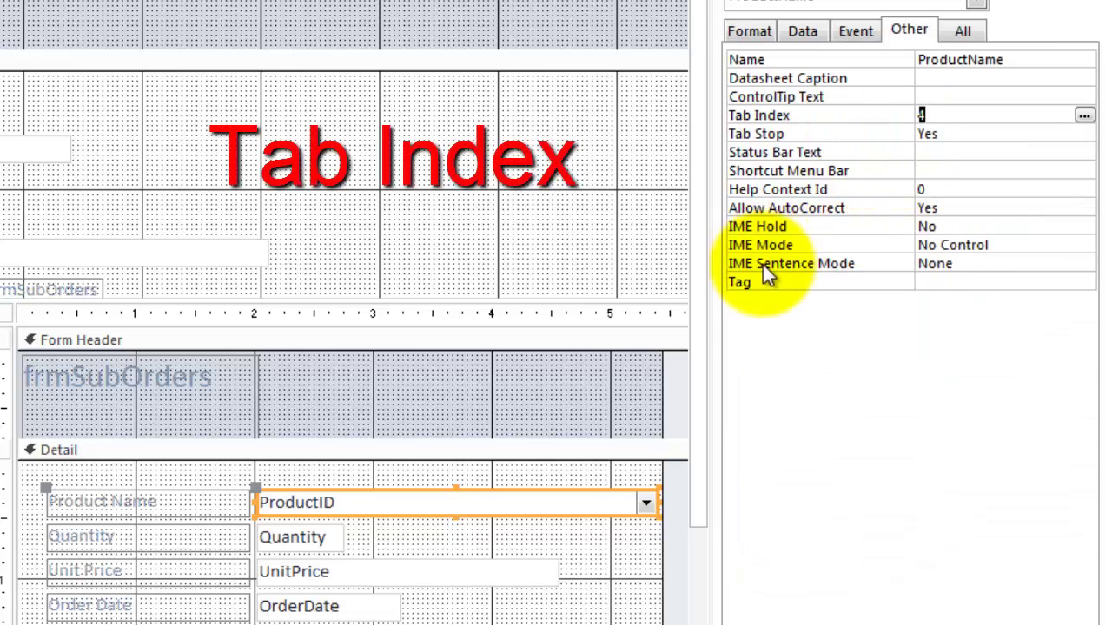
{"action": "left_click", "coordinate": [293, 540]}
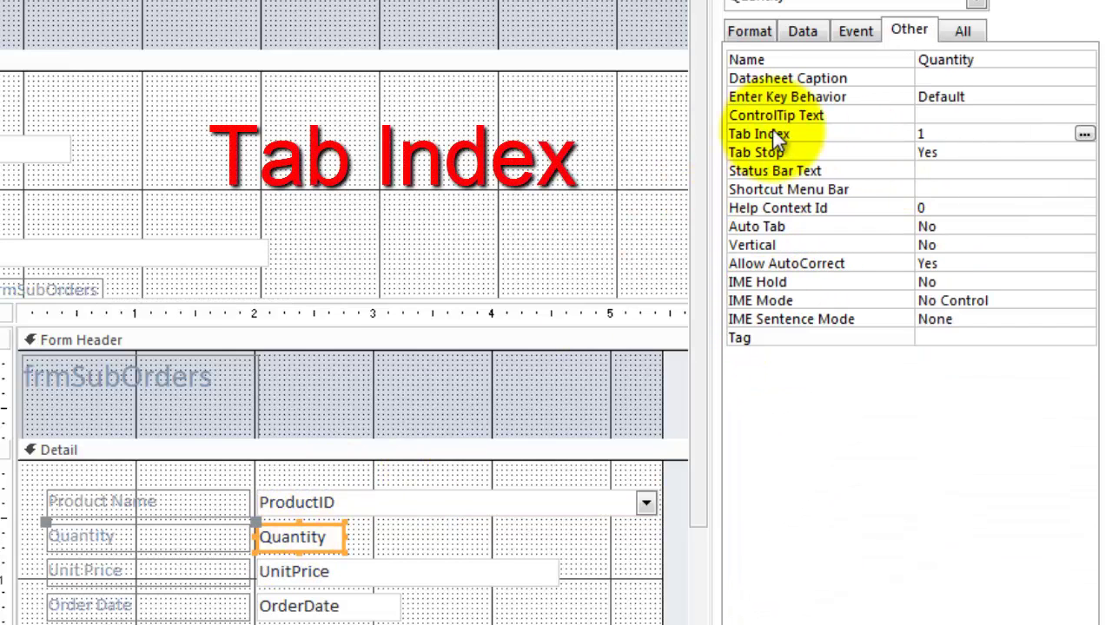
{"action": "left_click", "coordinate": [323, 577]}
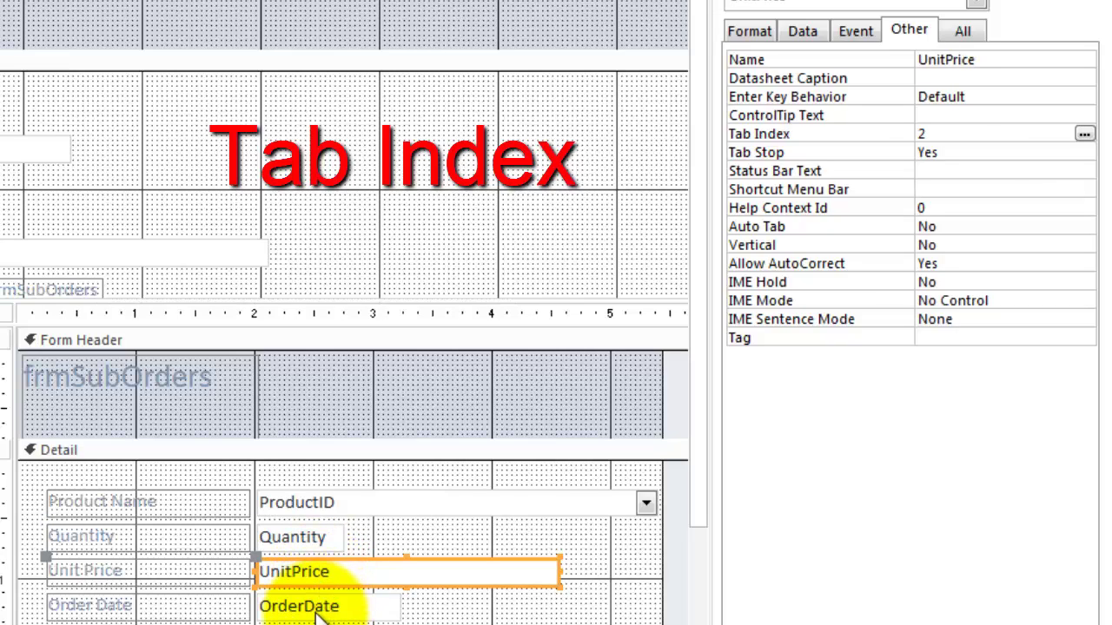
{"action": "left_click", "coordinate": [320, 610]}
{"action": "left_click", "coordinate": [478, 624]}
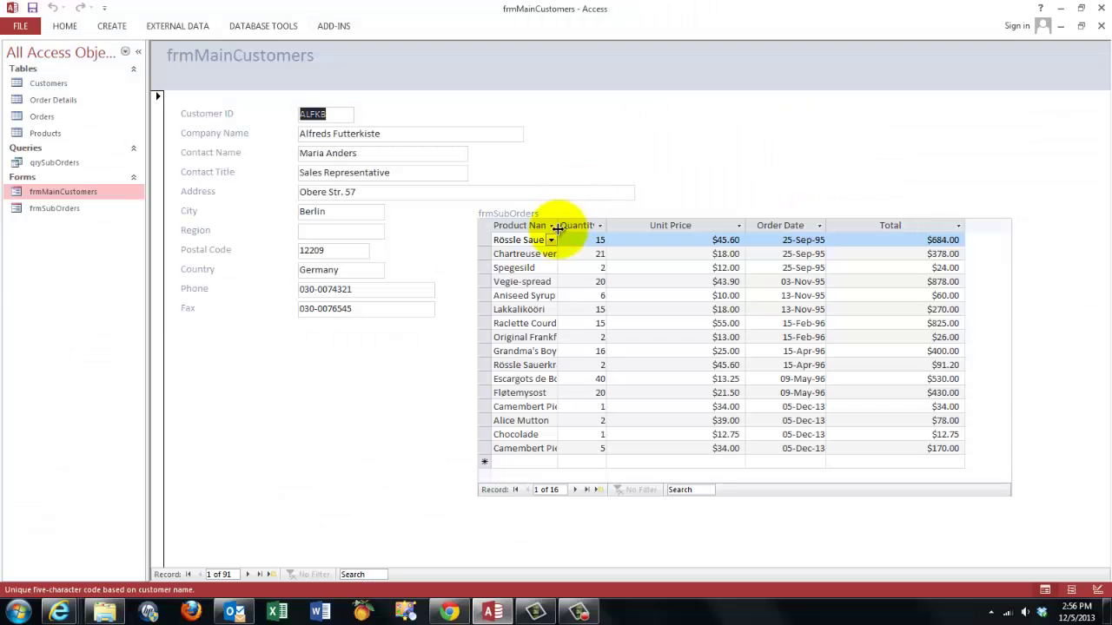
Step: Fit the width of the Product Name column in the orders datasheet to its contents
{"action": "double_click", "coordinate": [557, 228]}
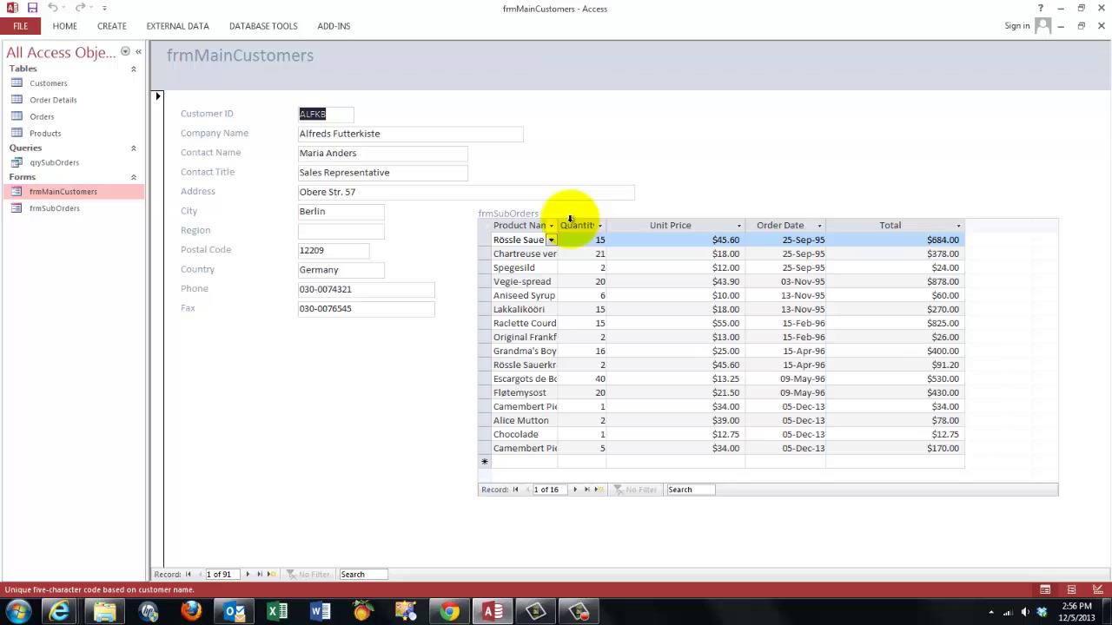
{"action": "double_click", "coordinate": [559, 226]}
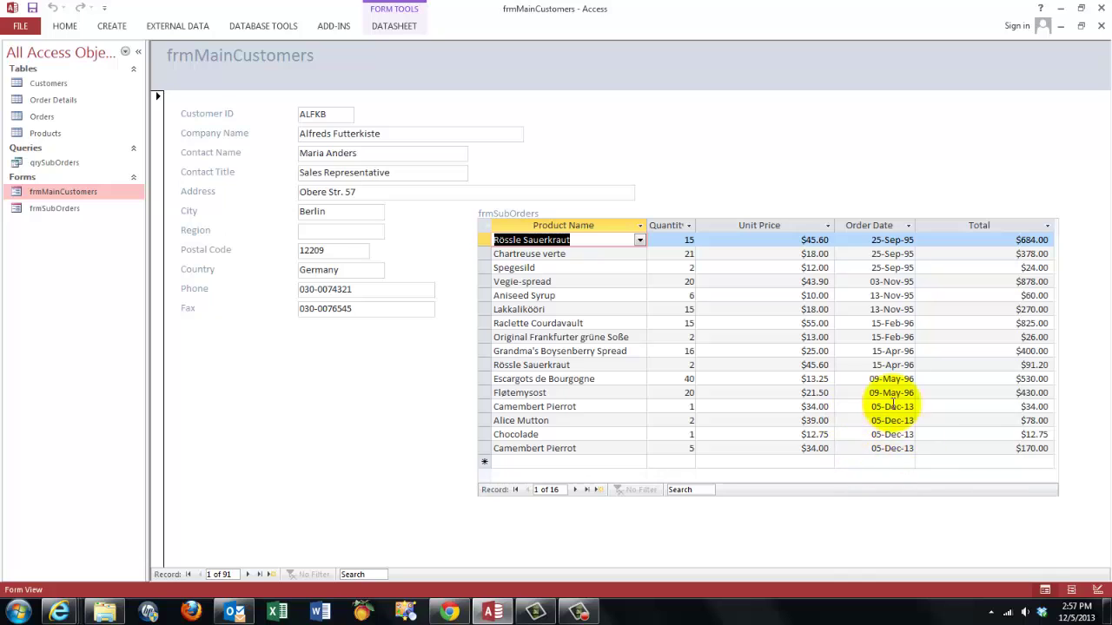
Step: Set the Default Value of the subform's OrderDate text box to =Date() in Design view
{"action": "left_click", "coordinate": [1099, 591]}
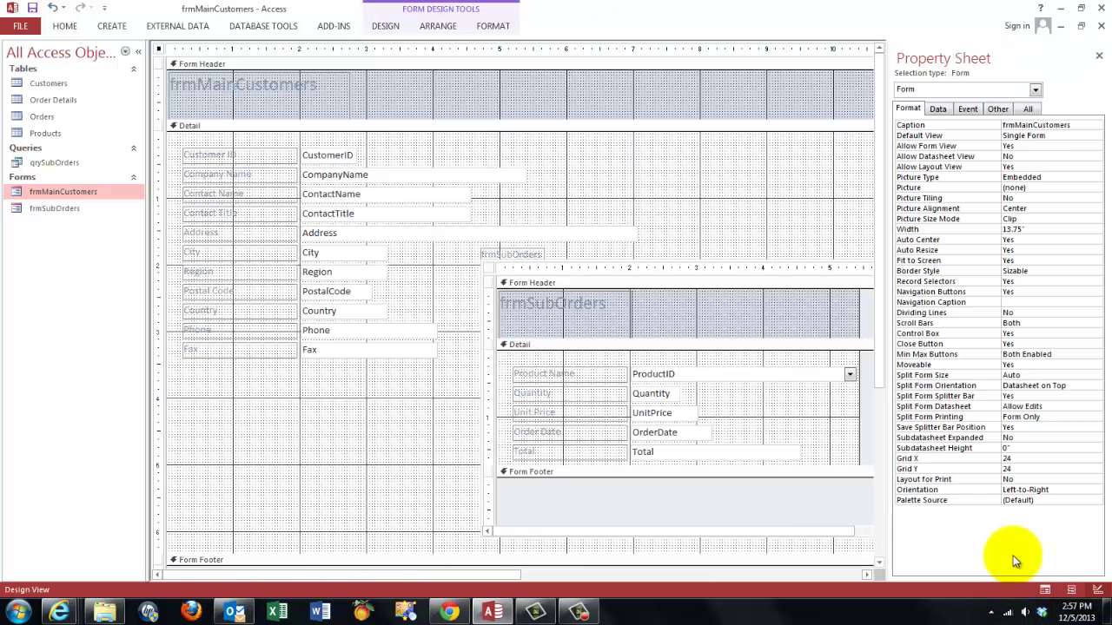
{"action": "left_click", "coordinate": [672, 437]}
{"action": "left_click", "coordinate": [670, 434]}
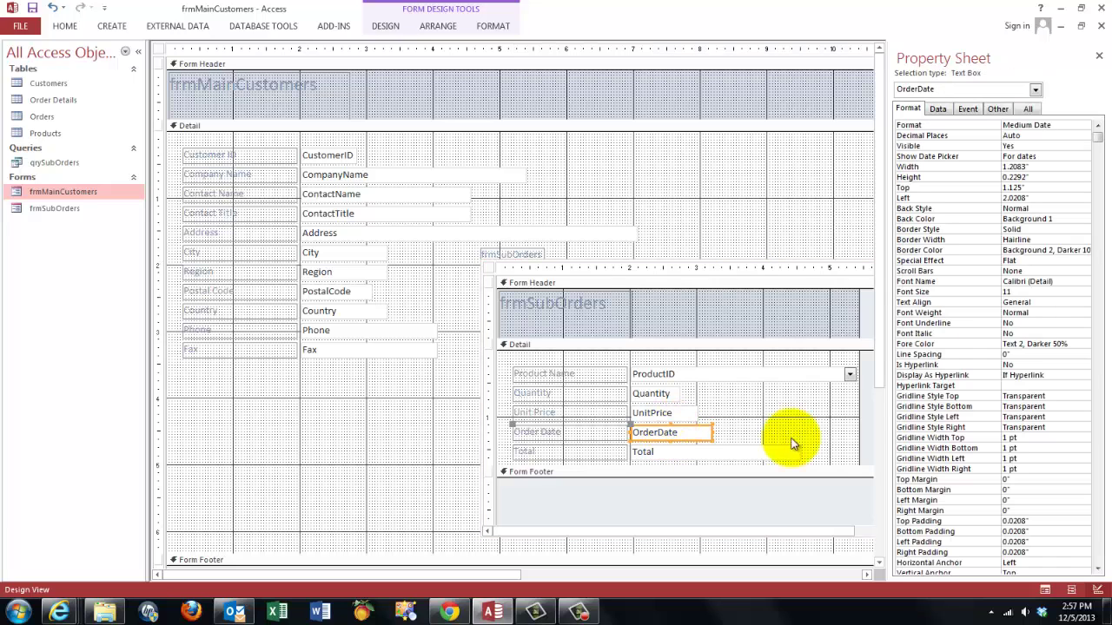
{"action": "left_click", "coordinate": [998, 110]}
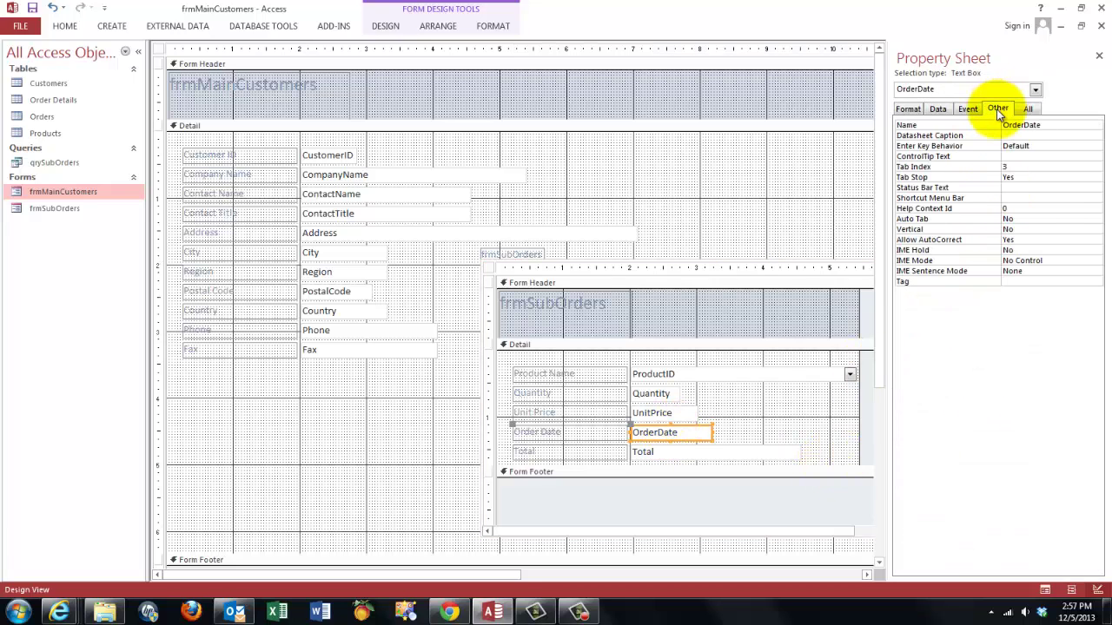
{"action": "left_click", "coordinate": [934, 113]}
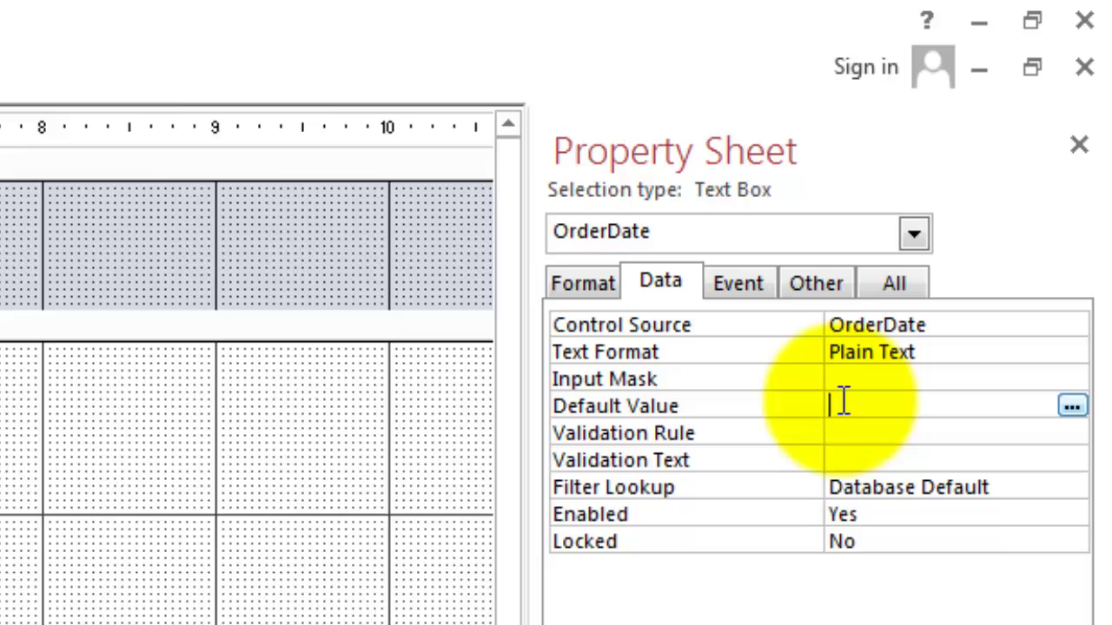
{"action": "type", "text": "=date()"}
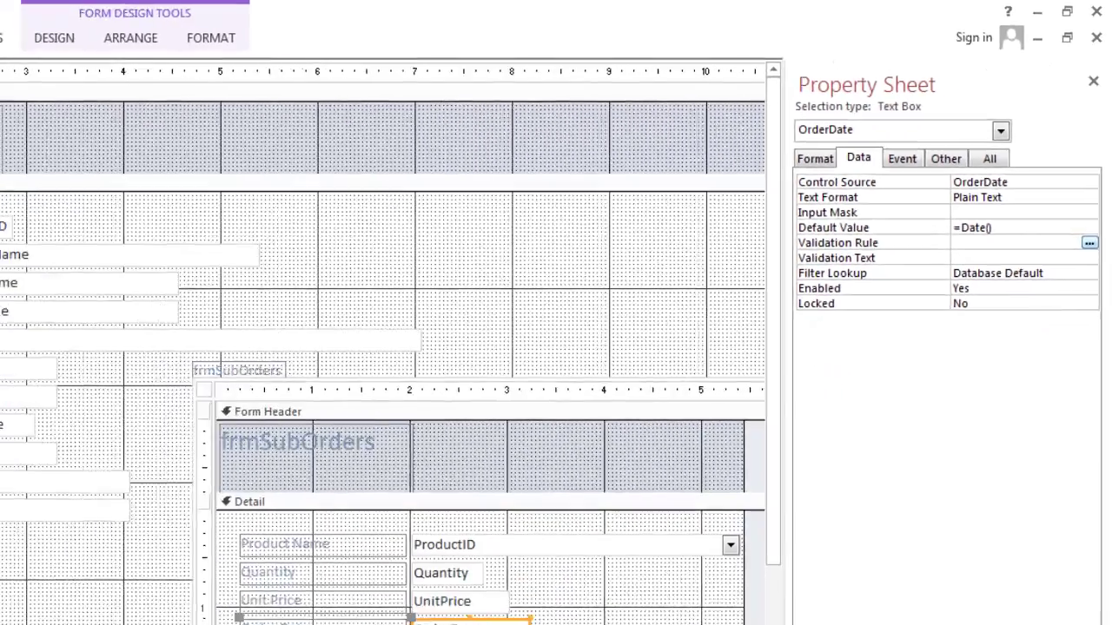
Step: In Form view, add a new order row for Tofu with quantity 2, and open the product list on the Fløtemysost row
{"action": "key", "text": "F5"}
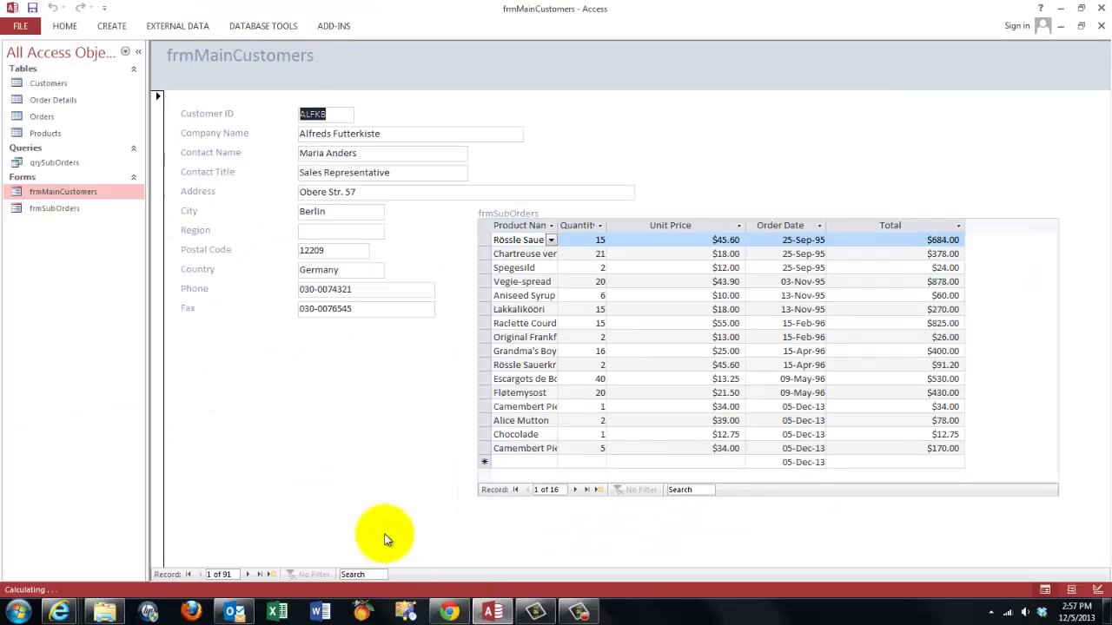
{"action": "left_click", "coordinate": [553, 463]}
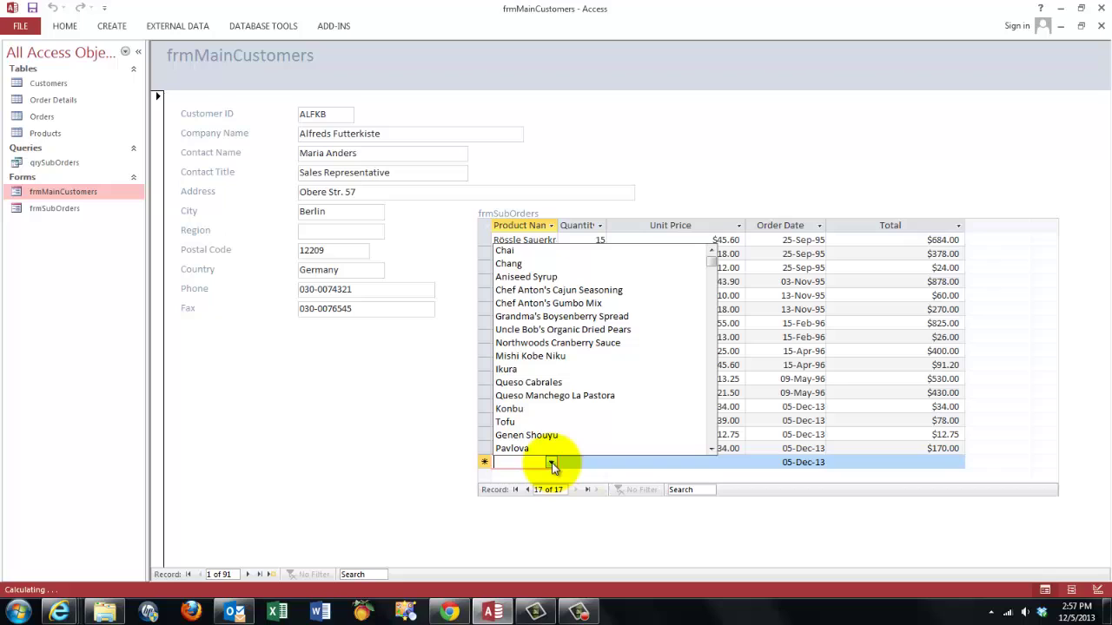
{"action": "left_click", "coordinate": [509, 423]}
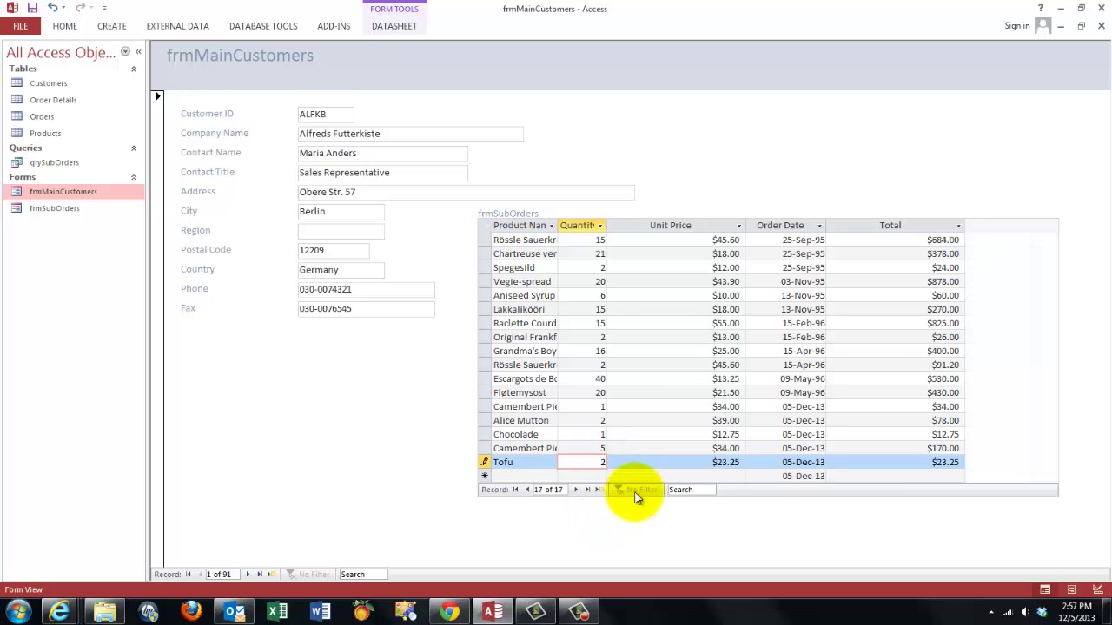
{"action": "left_click", "coordinate": [695, 461]}
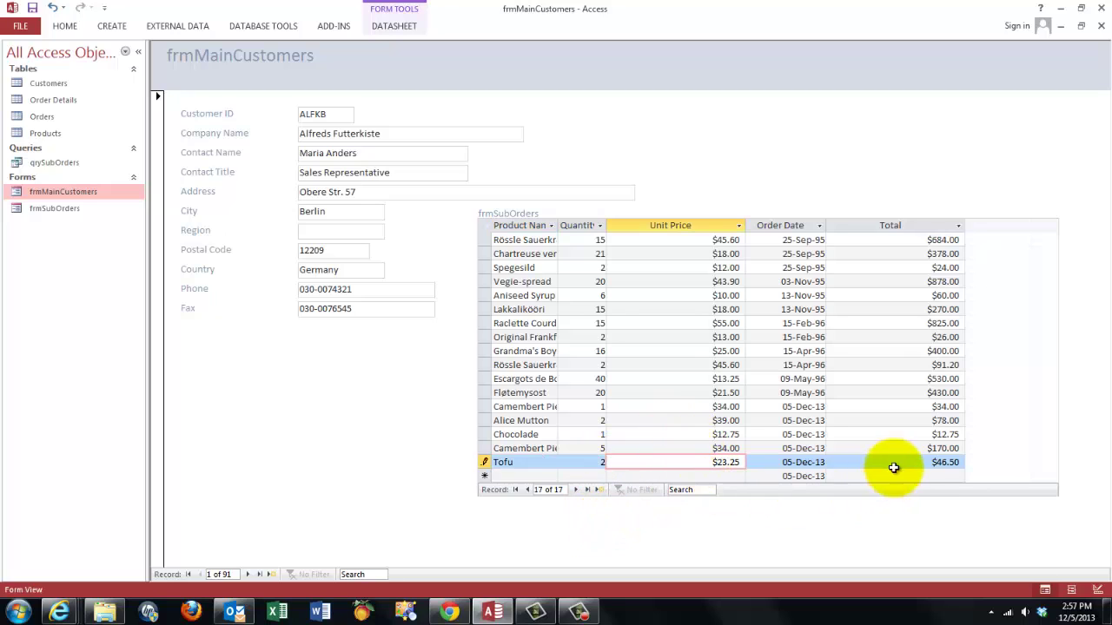
{"action": "left_click", "coordinate": [552, 392]}
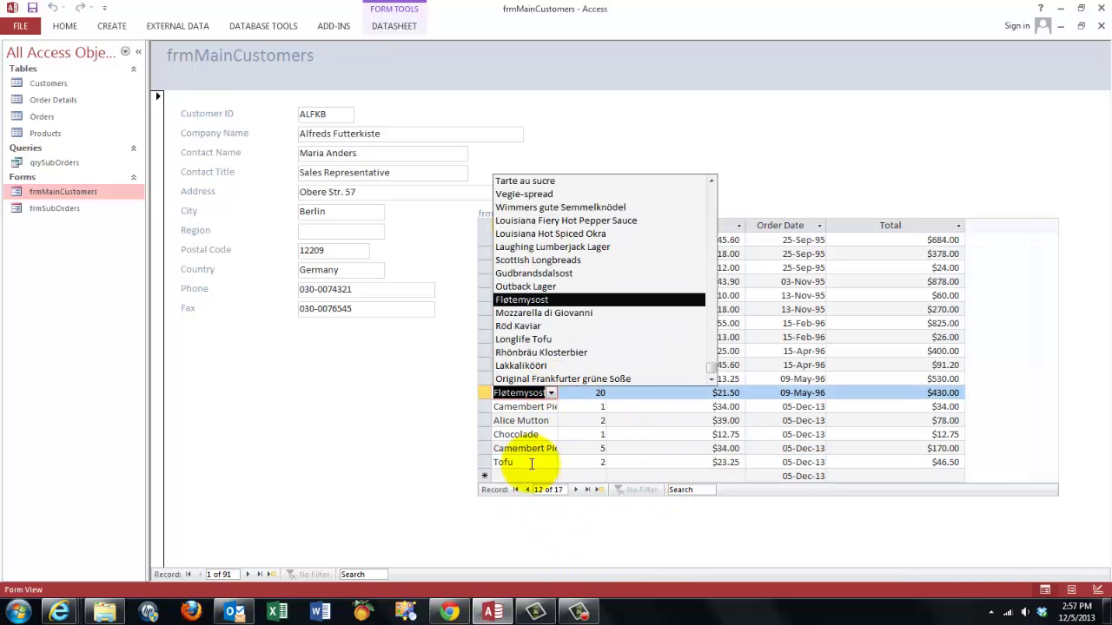
Step: In Design view, set the Allow Edits property of the orders subform to No
{"action": "left_click", "coordinate": [383, 434]}
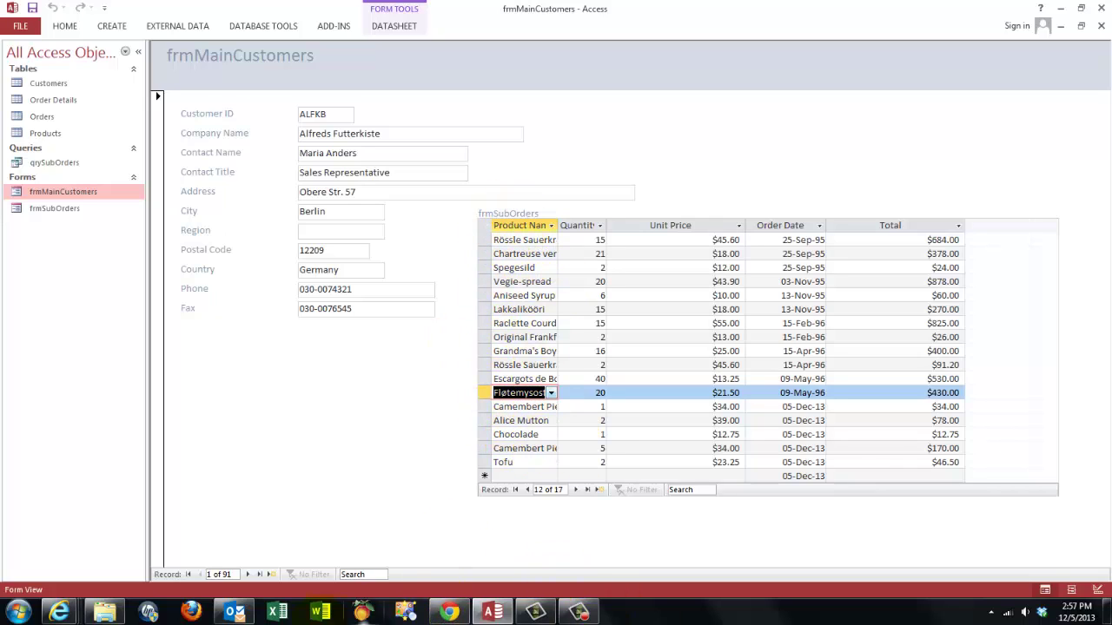
{"action": "left_click", "coordinate": [1098, 591]}
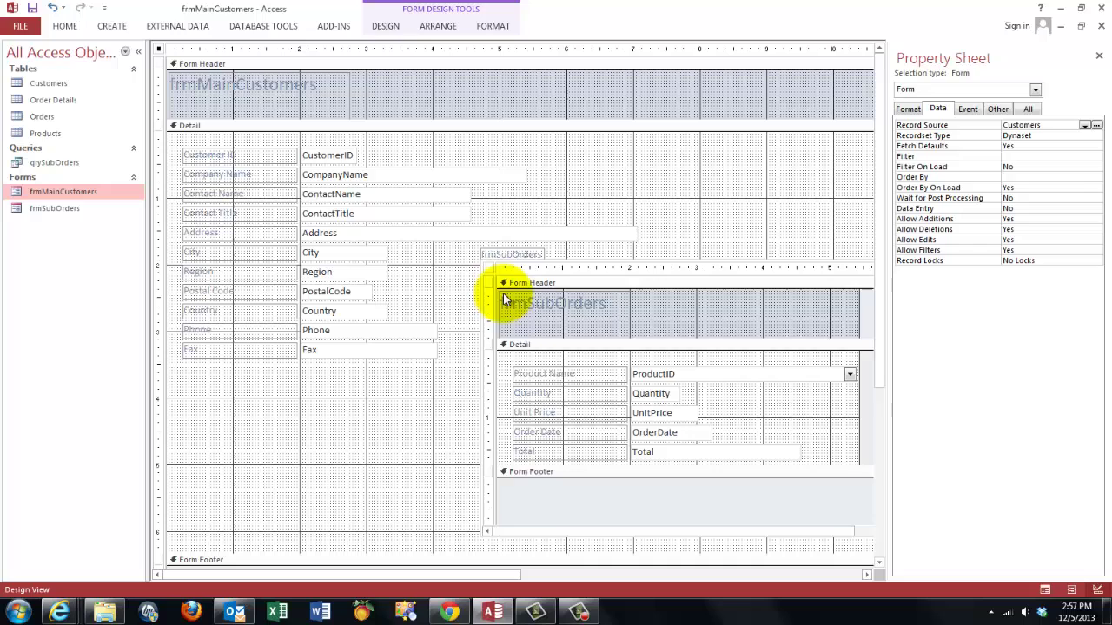
{"action": "left_click", "coordinate": [488, 269]}
{"action": "left_click", "coordinate": [489, 270]}
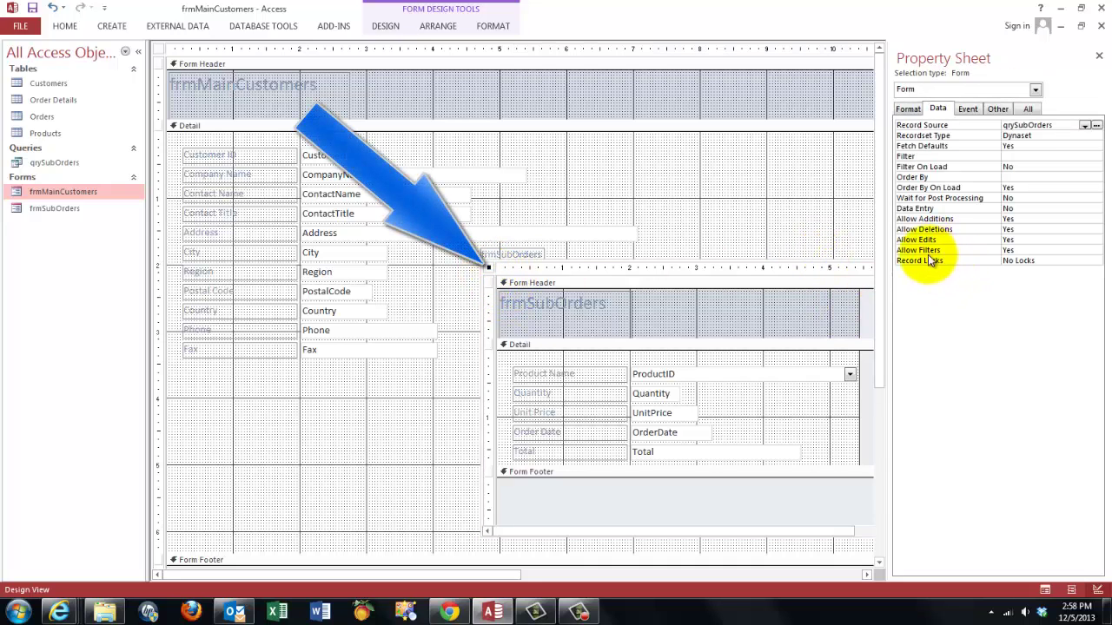
{"action": "left_click", "coordinate": [1018, 239]}
{"action": "left_click", "coordinate": [1095, 240]}
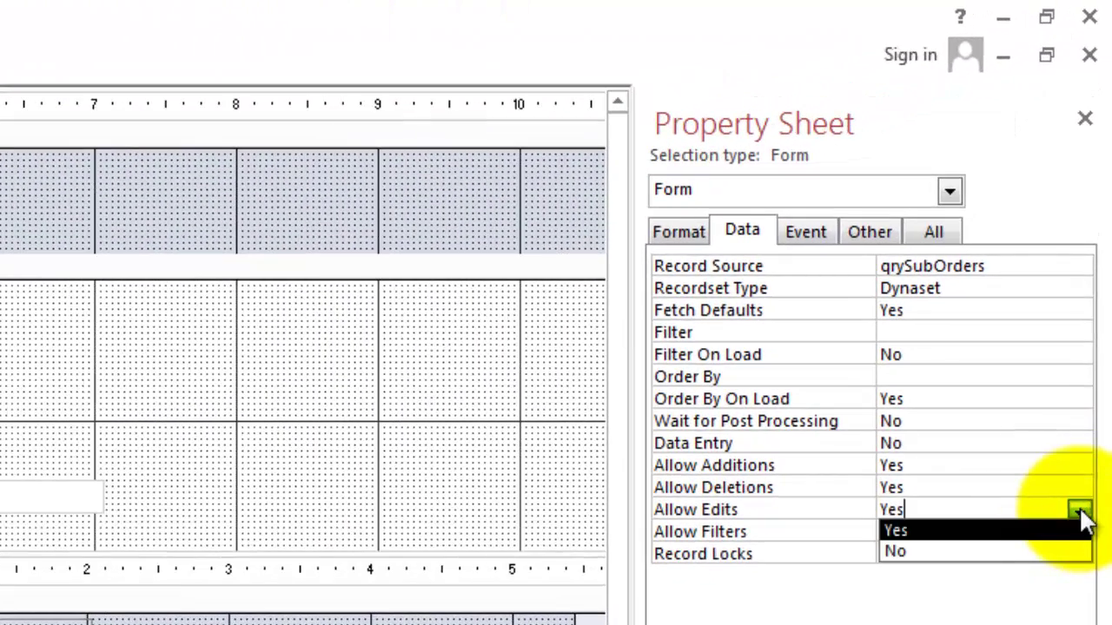
{"action": "left_click", "coordinate": [906, 552]}
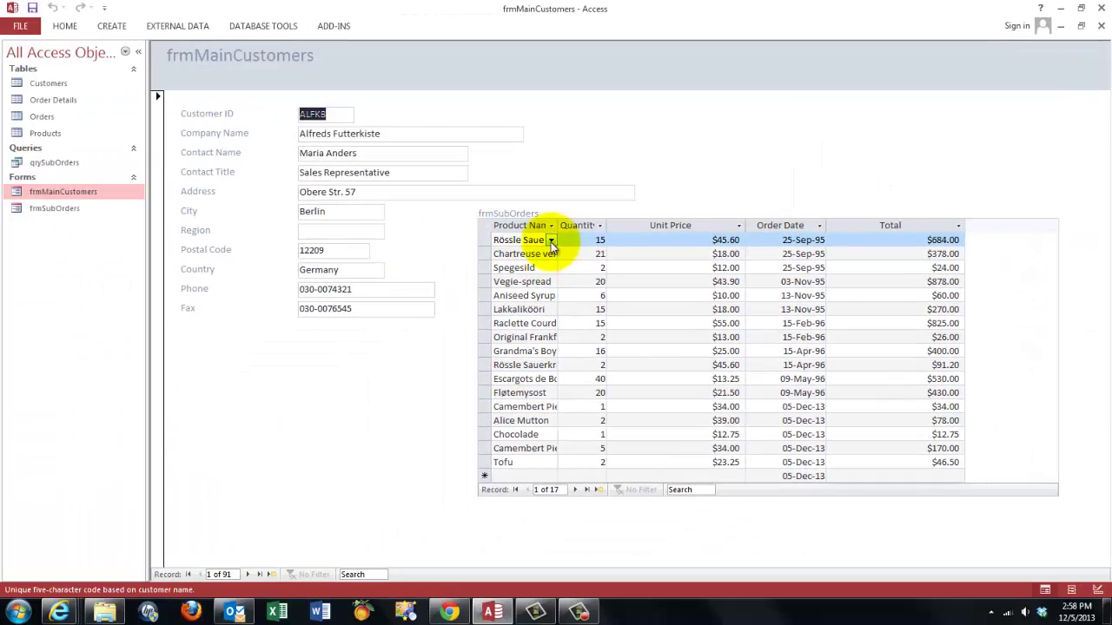
Step: In Form view, try to change the product on the first order row, and return to Design view
{"action": "left_click", "coordinate": [551, 241]}
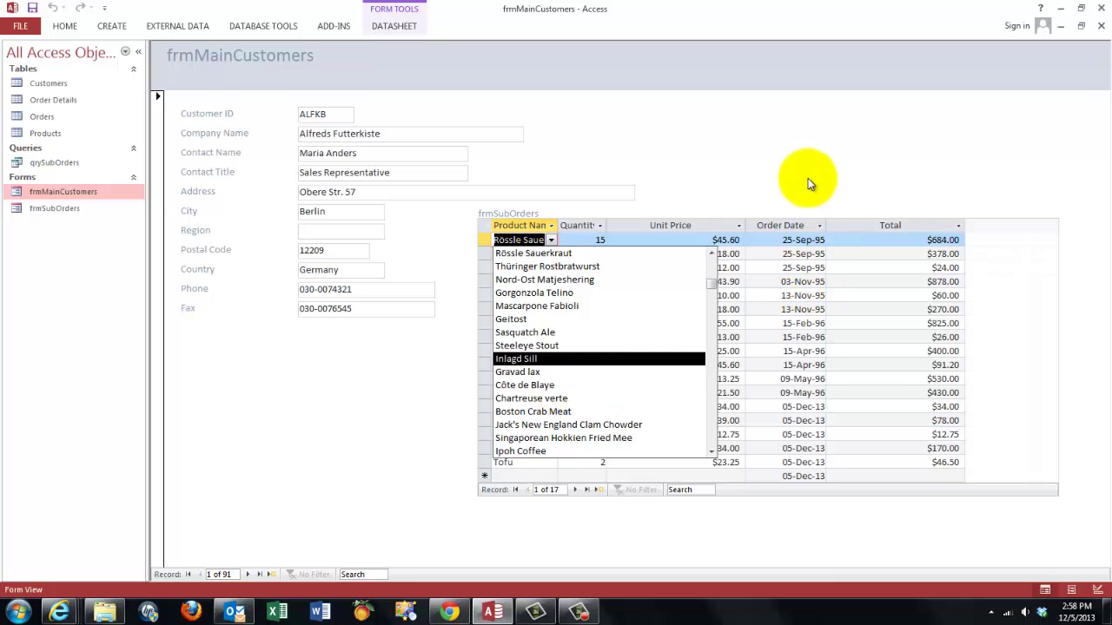
{"action": "left_click", "coordinate": [325, 386]}
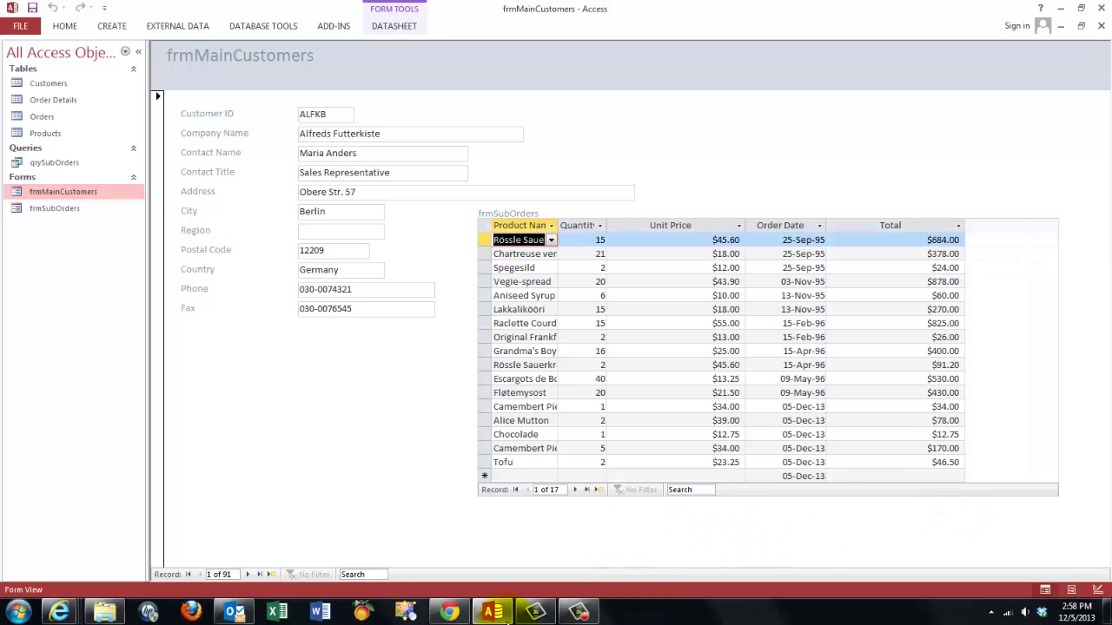
{"action": "left_click", "coordinate": [1098, 591]}
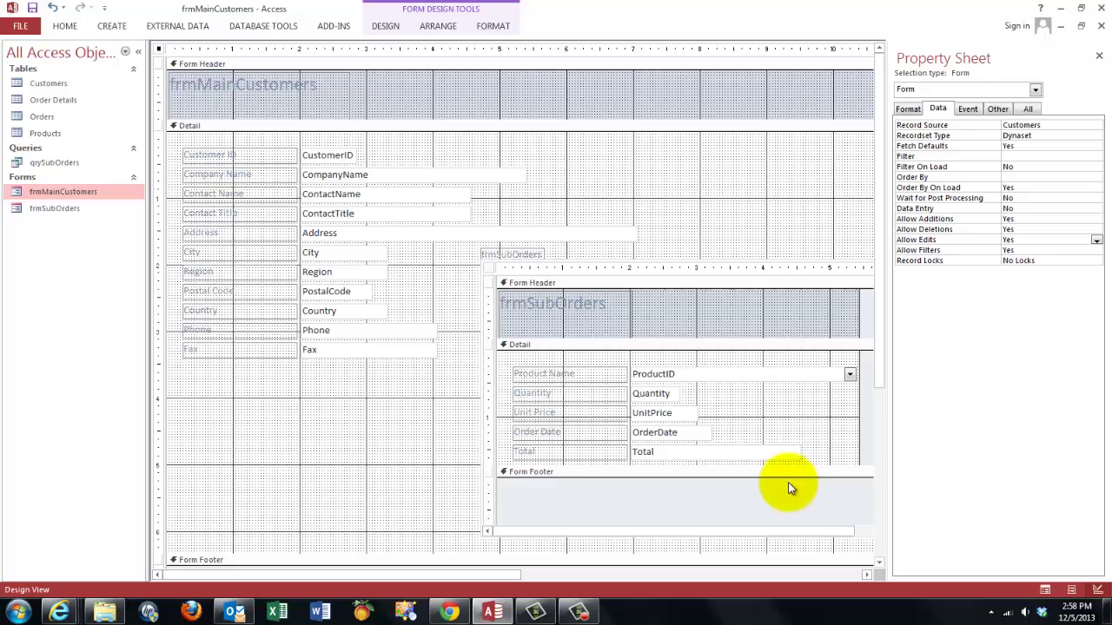
Step: Open up the subform's Form Footer and place an unbound text box in it, about 1.4" from the left edge
{"action": "left_click", "coordinate": [741, 476]}
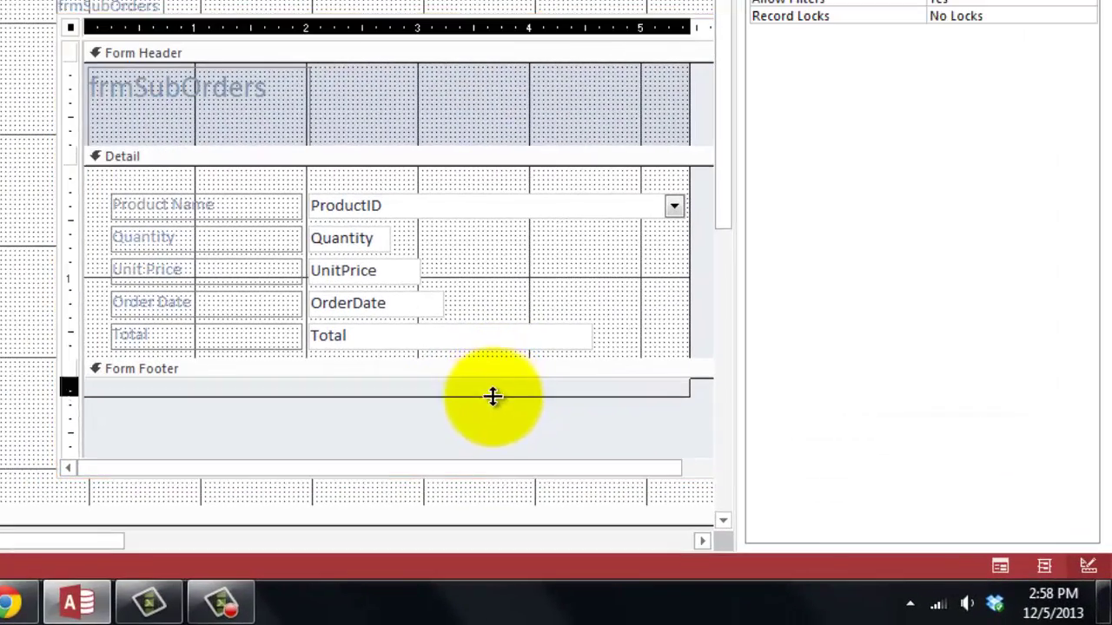
{"action": "left_click_drag", "start_coordinate": [493, 396], "coordinate": [499, 415]}
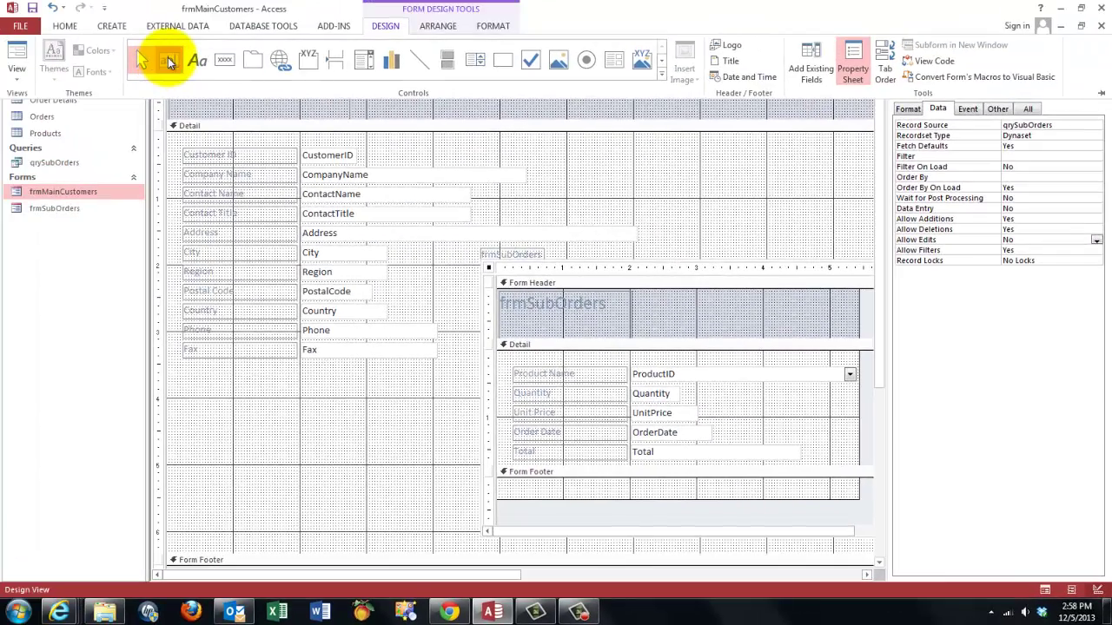
{"action": "left_click", "coordinate": [170, 62]}
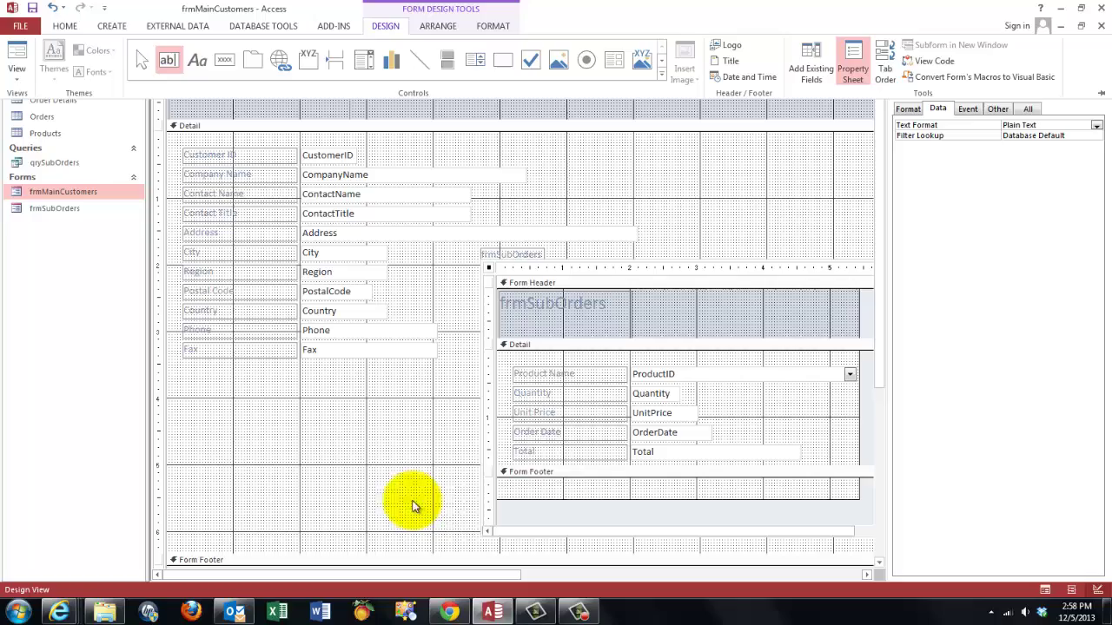
{"action": "left_click", "coordinate": [583, 492]}
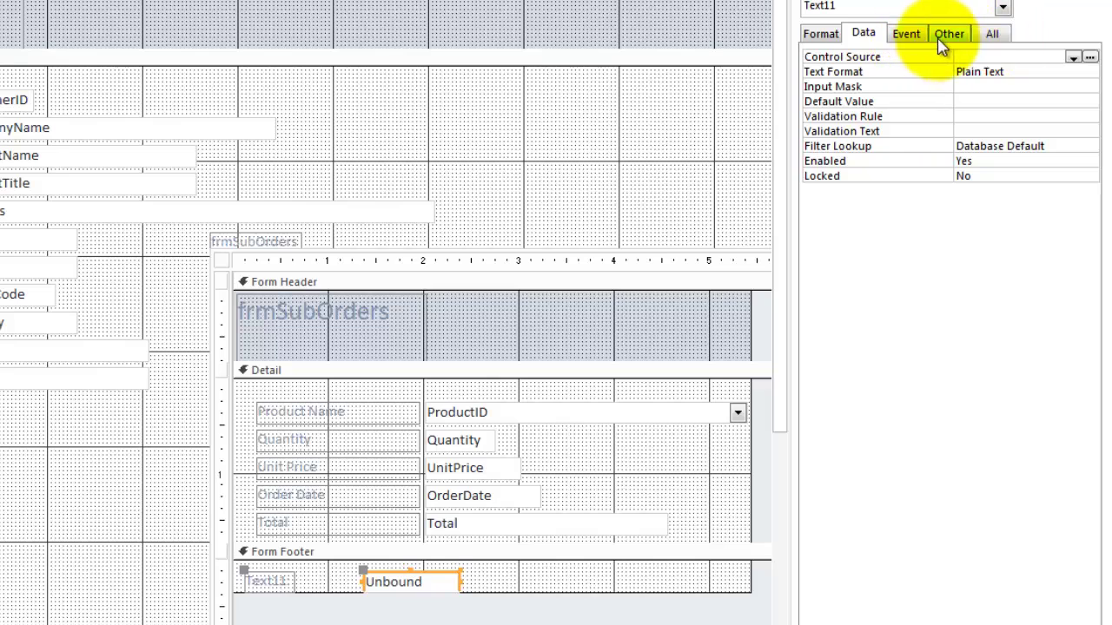
Step: Set the footer text box's Control Source to =Sum(Total)
{"action": "left_click", "coordinate": [995, 33]}
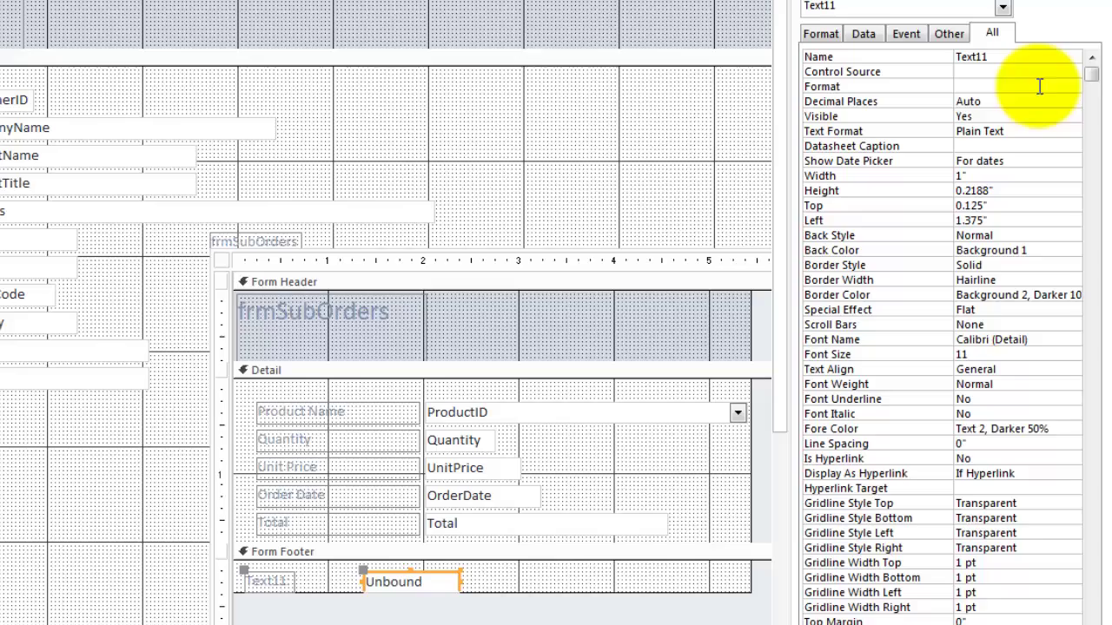
{"action": "left_click", "coordinate": [966, 71]}
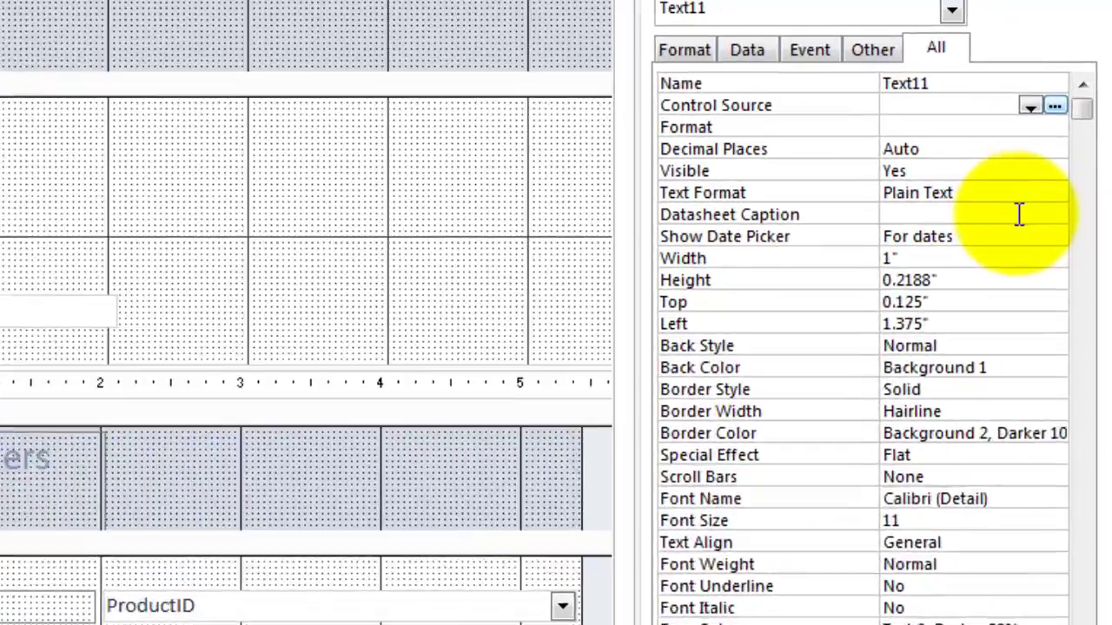
{"action": "type", "text": "="}
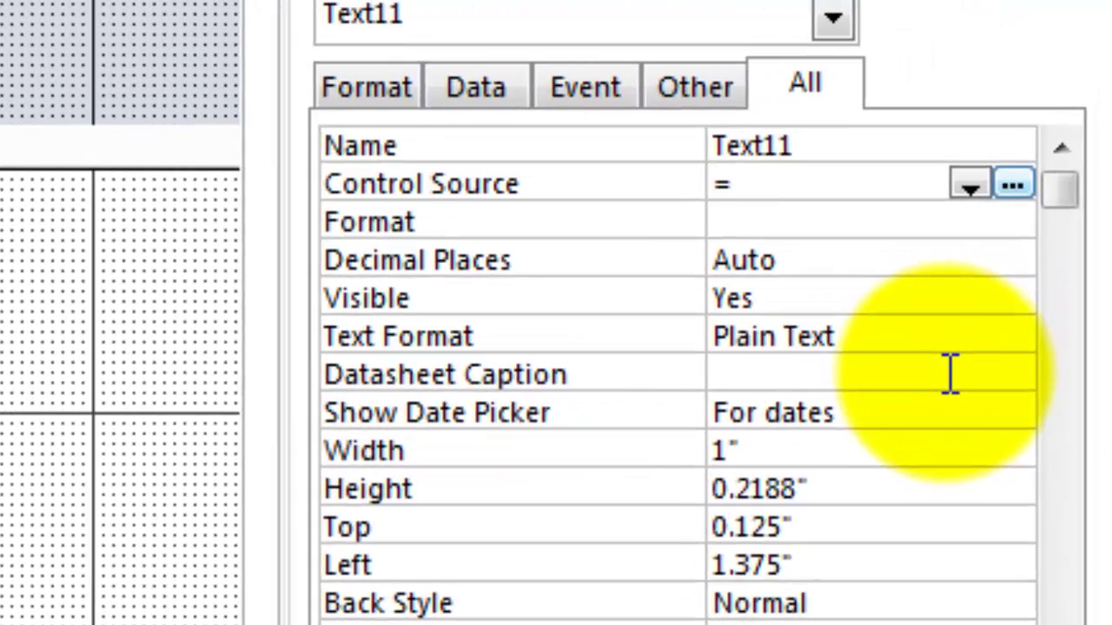
{"action": "type", "text": "sum"}
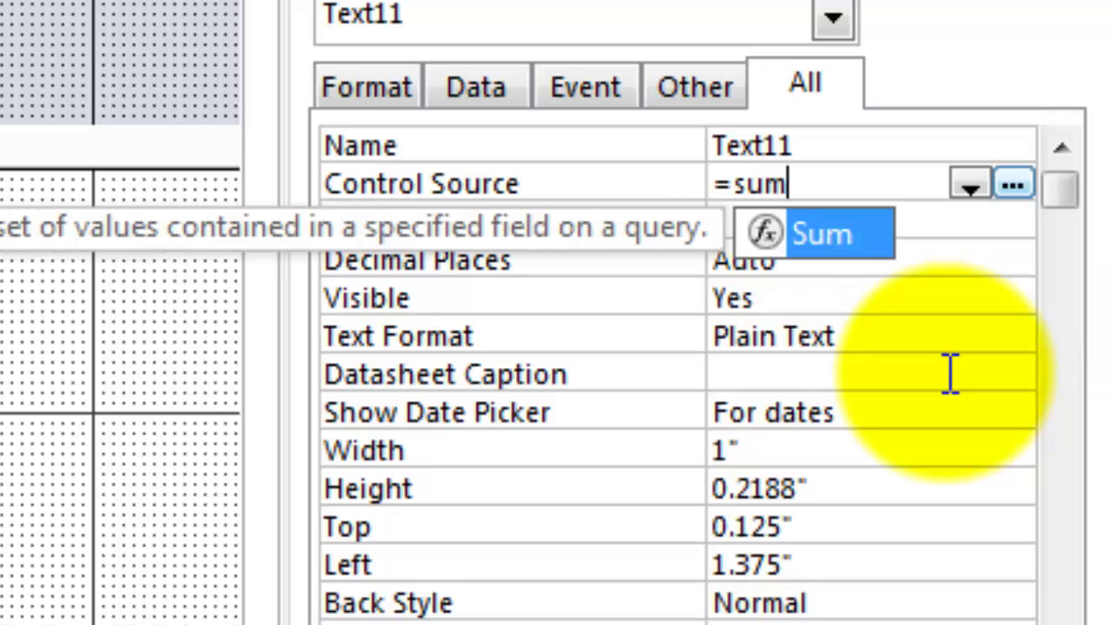
{"action": "type", "text": "(T"}
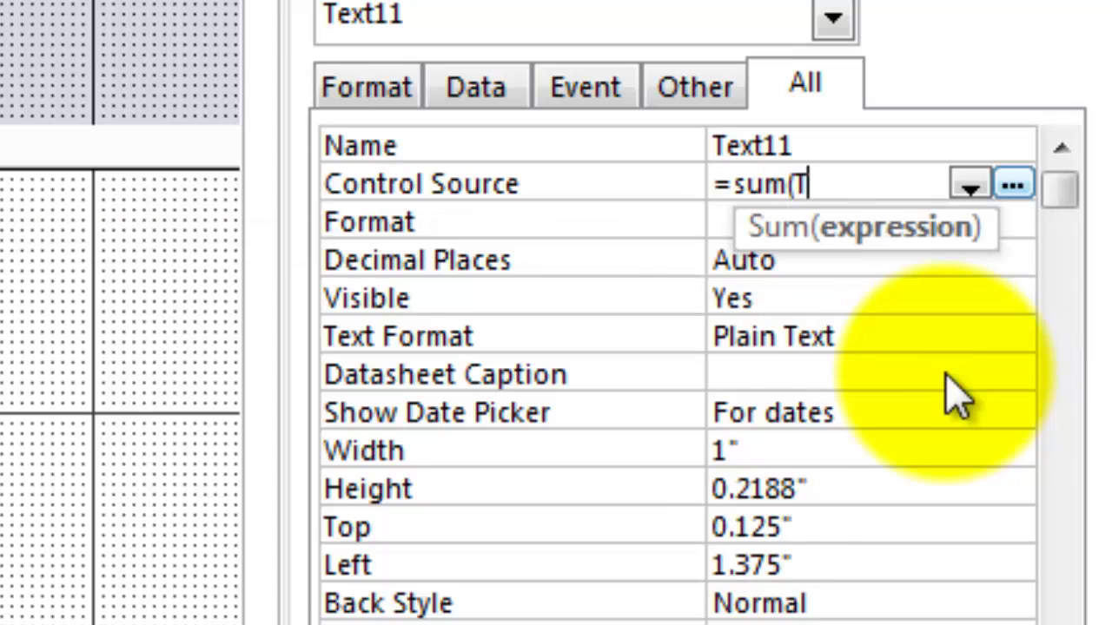
{"action": "type", "text": "otal"}
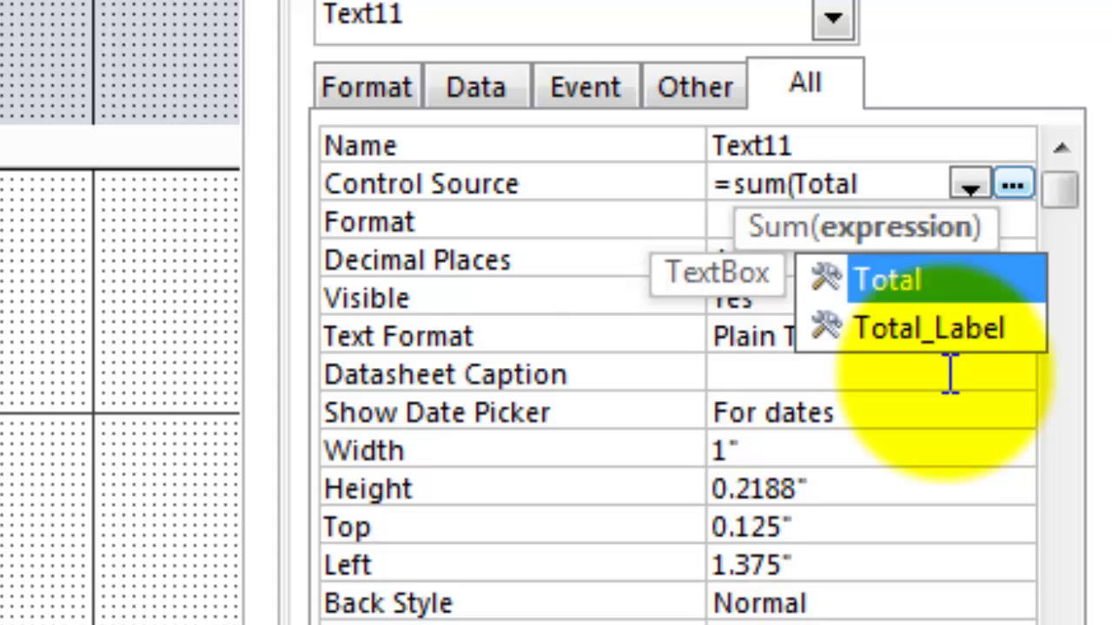
{"action": "type", "text": ")"}
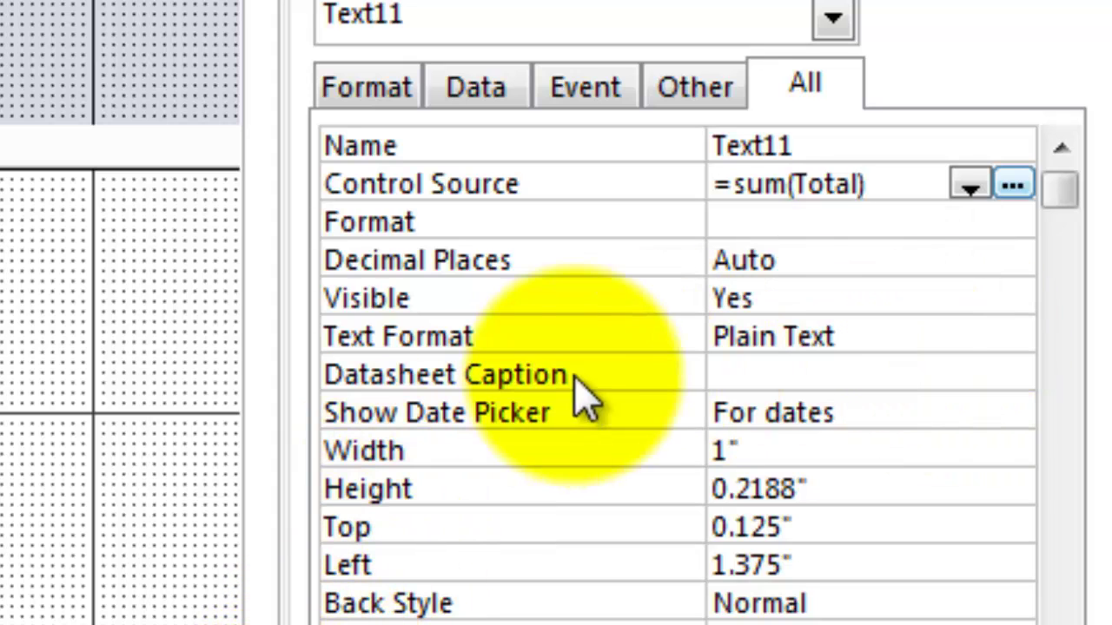
Step: Set the footer sum text box's Format to Currency and its Name to txtTotal
{"action": "left_click", "coordinate": [782, 223]}
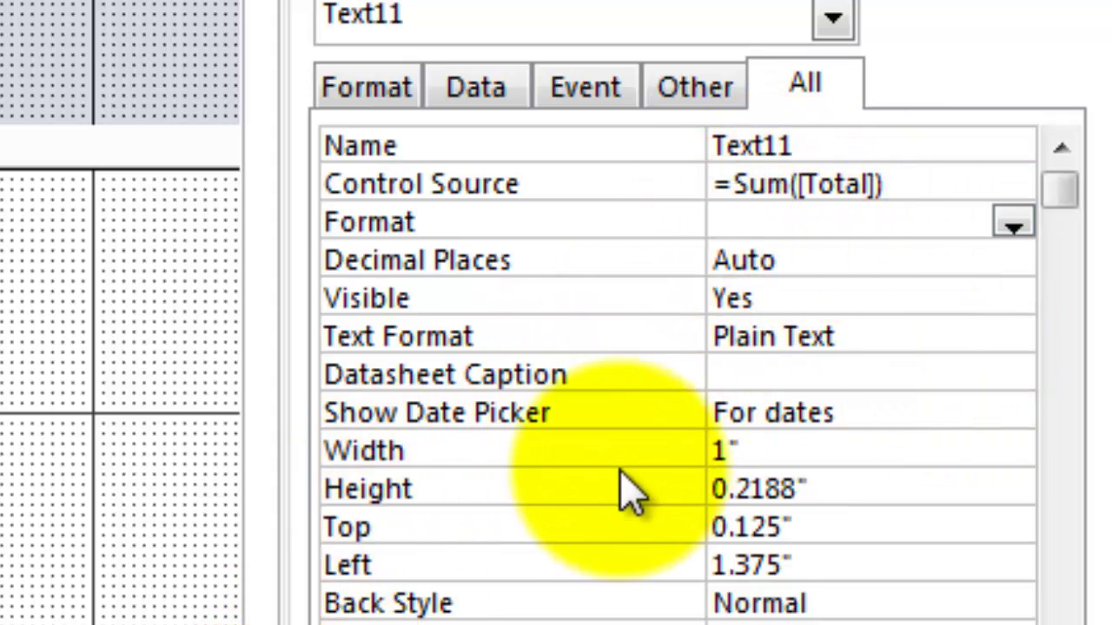
{"action": "type", "text": "currency"}
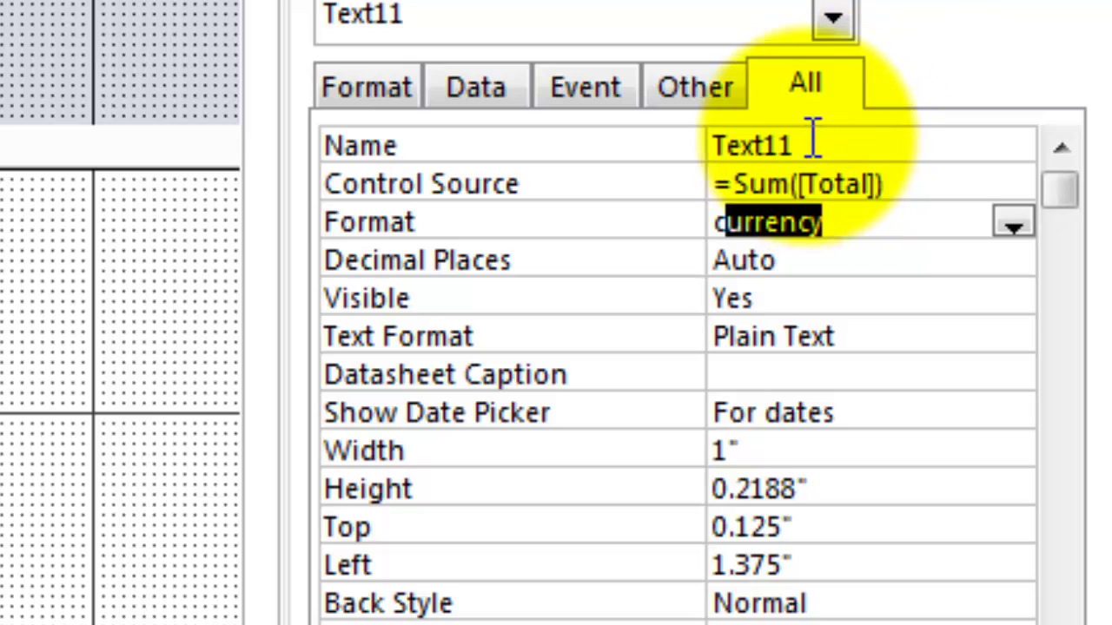
{"action": "double_click", "coordinate": [812, 145]}
{"action": "type", "text": "txtTotal"}
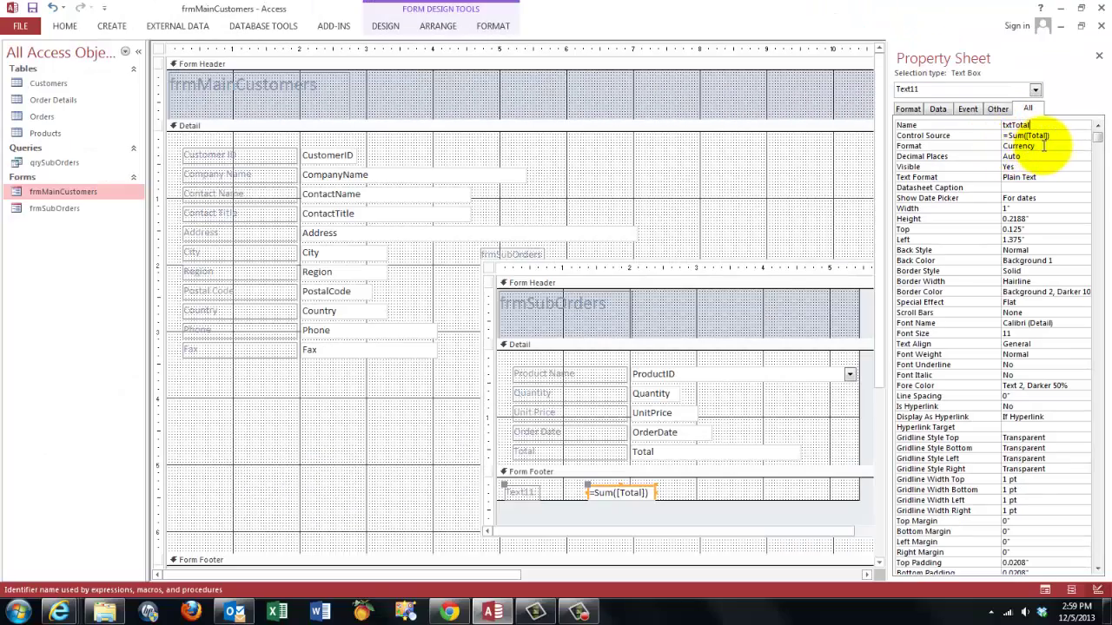
{"action": "left_click", "coordinate": [1045, 145]}
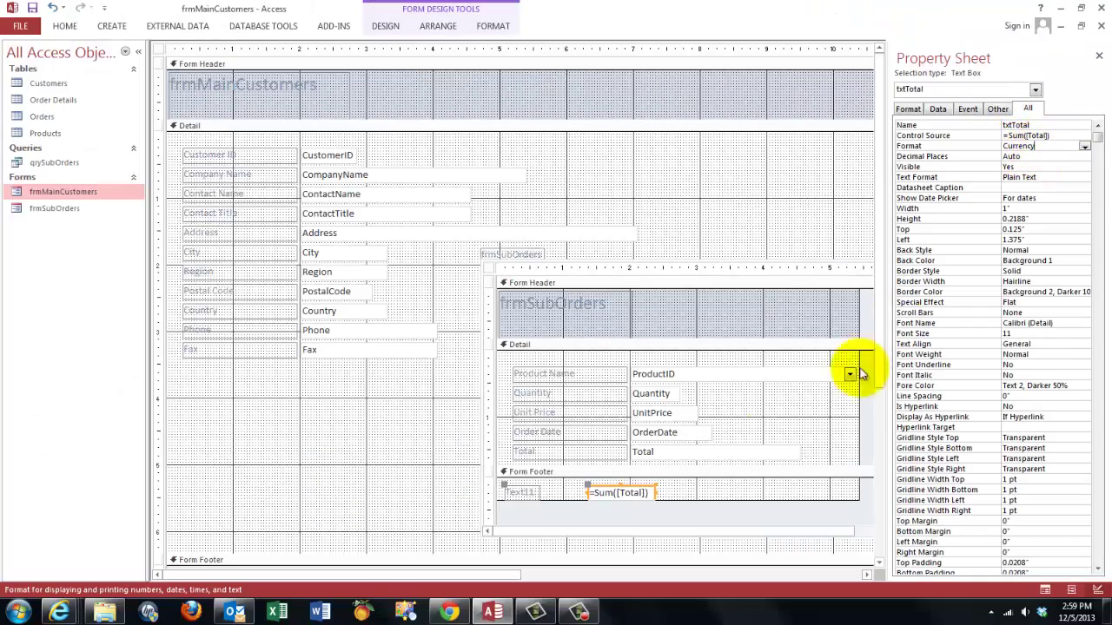
Step: Place a second unbound text box in the subform's footer beside the sum, about 3.7" from the left edge
{"action": "left_click", "coordinate": [385, 27]}
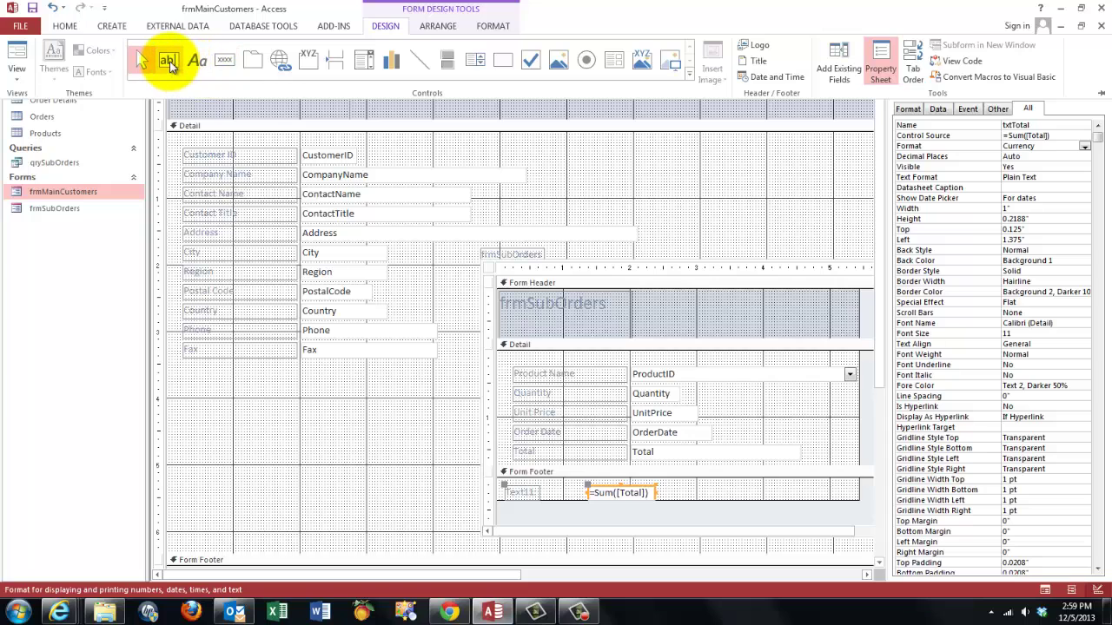
{"action": "left_click", "coordinate": [170, 63]}
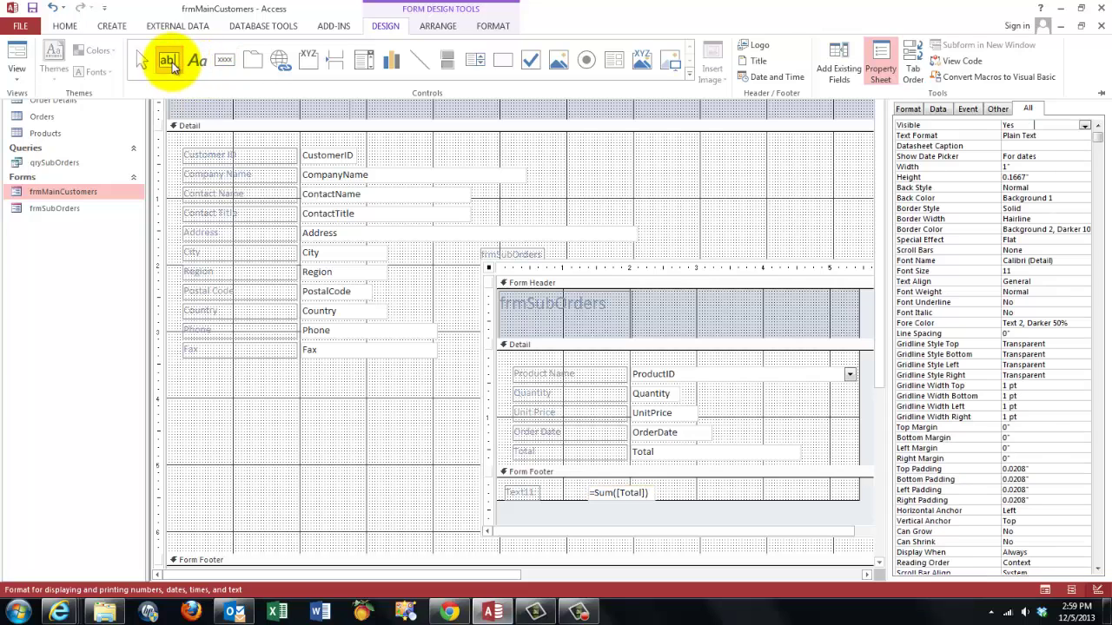
{"action": "left_click", "coordinate": [741, 486]}
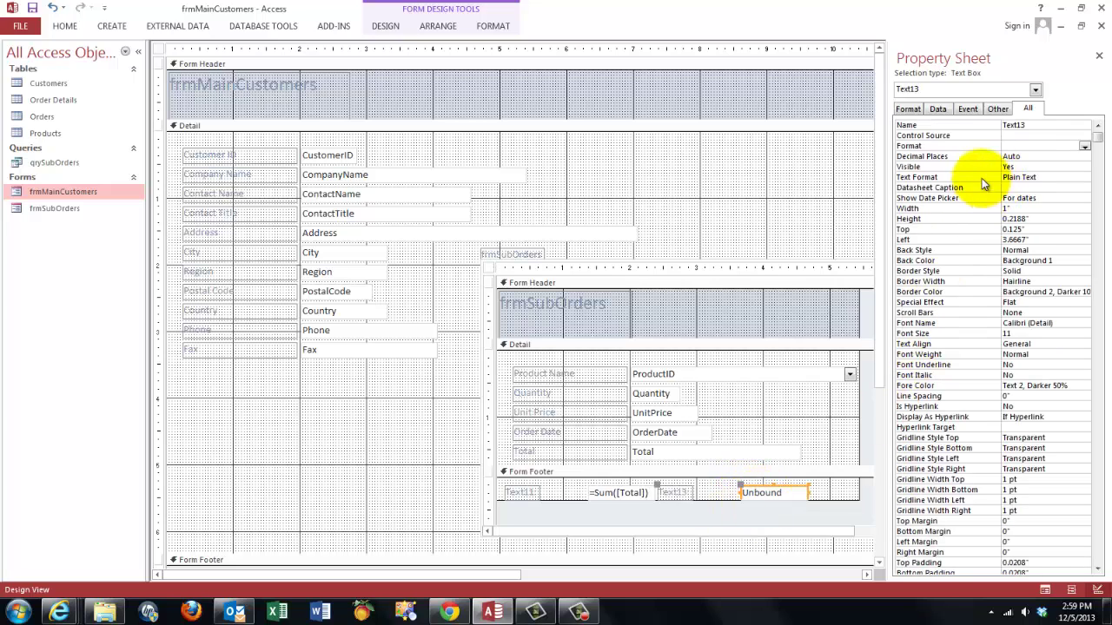
Step: Set the second footer text box's Control Source to =Sum(IIf([OrderDate]=Date(),Total))
{"action": "left_click", "coordinate": [1012, 135]}
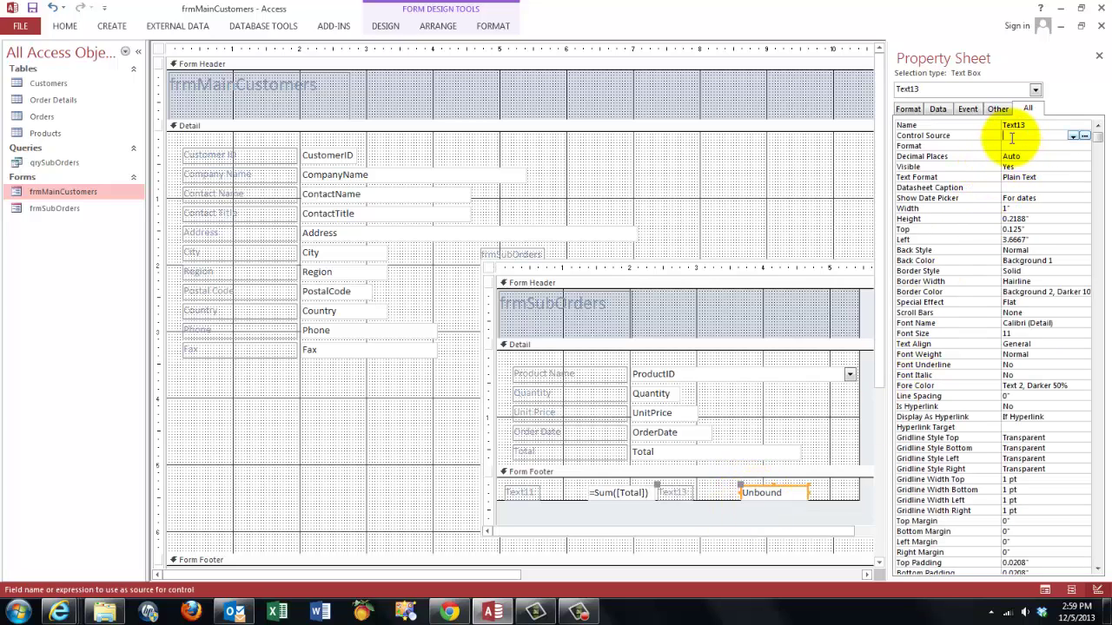
{"action": "type", "text": "="}
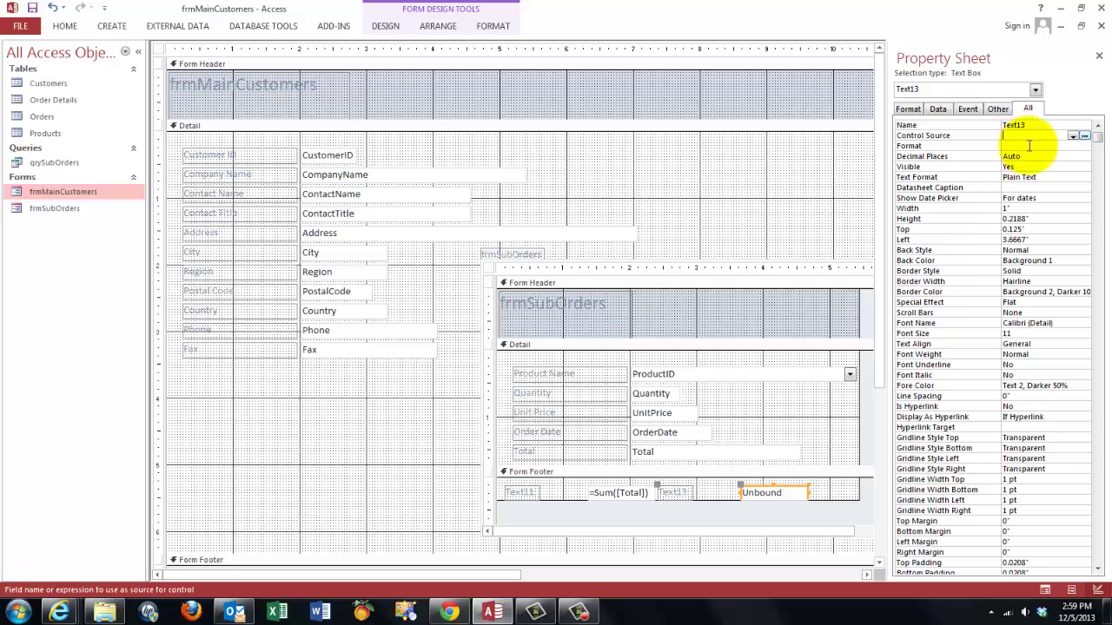
{"action": "type", "text": "sum("}
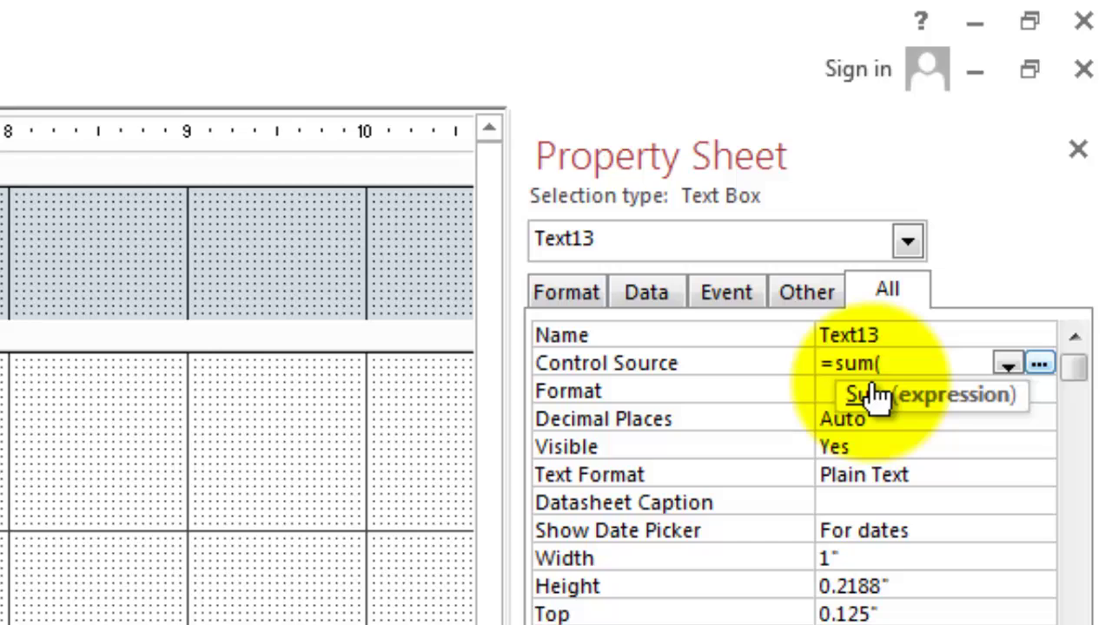
{"action": "type", "text": "i"}
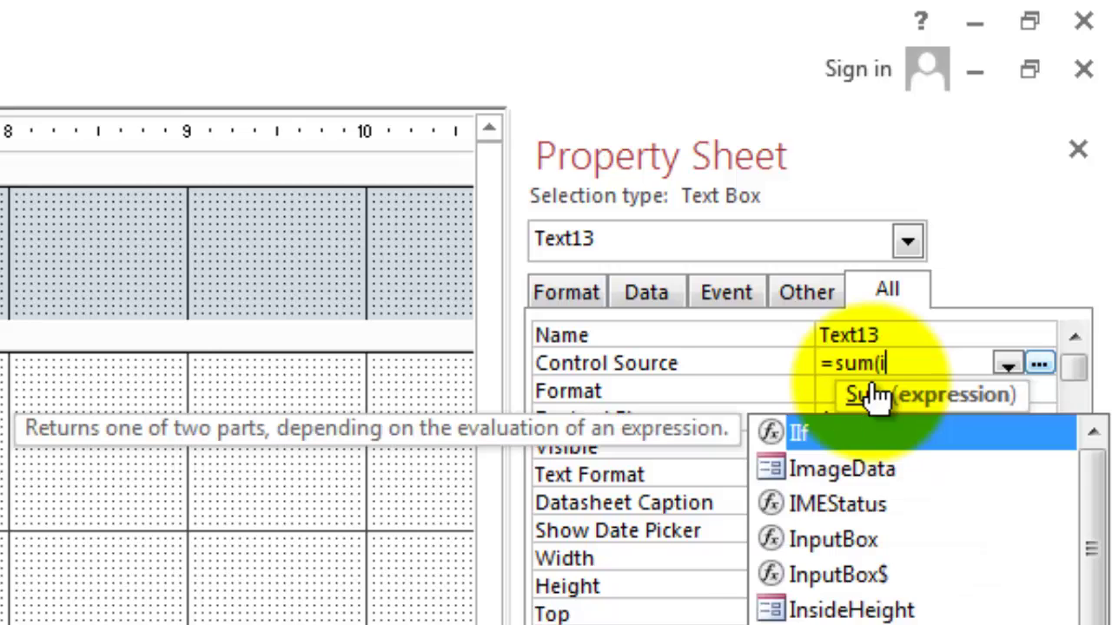
{"action": "type", "text": "if"}
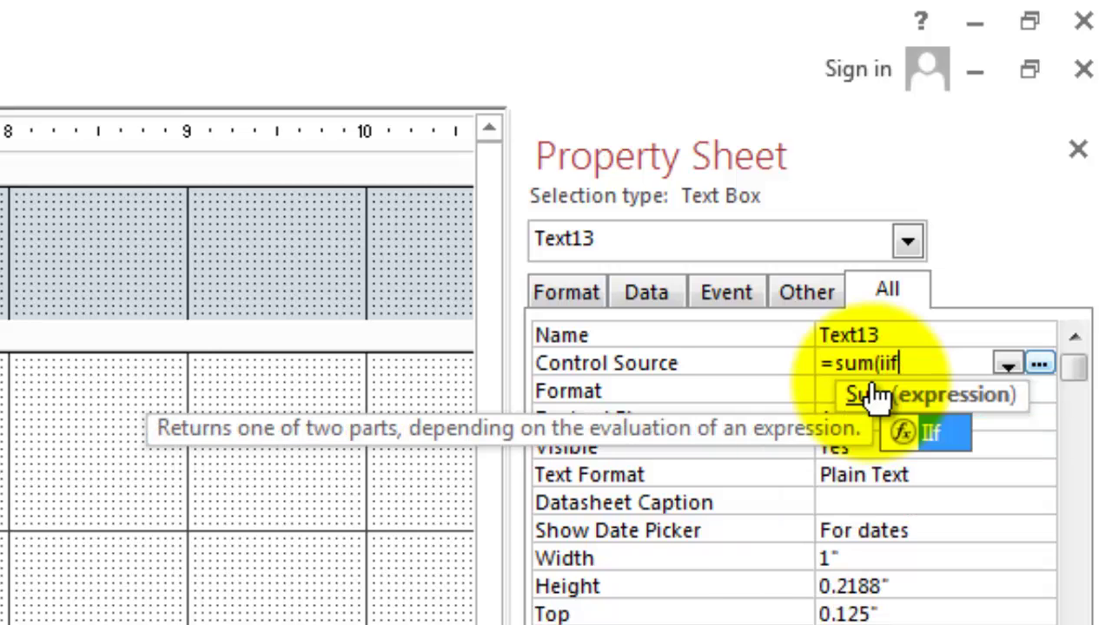
{"action": "type", "text": "("}
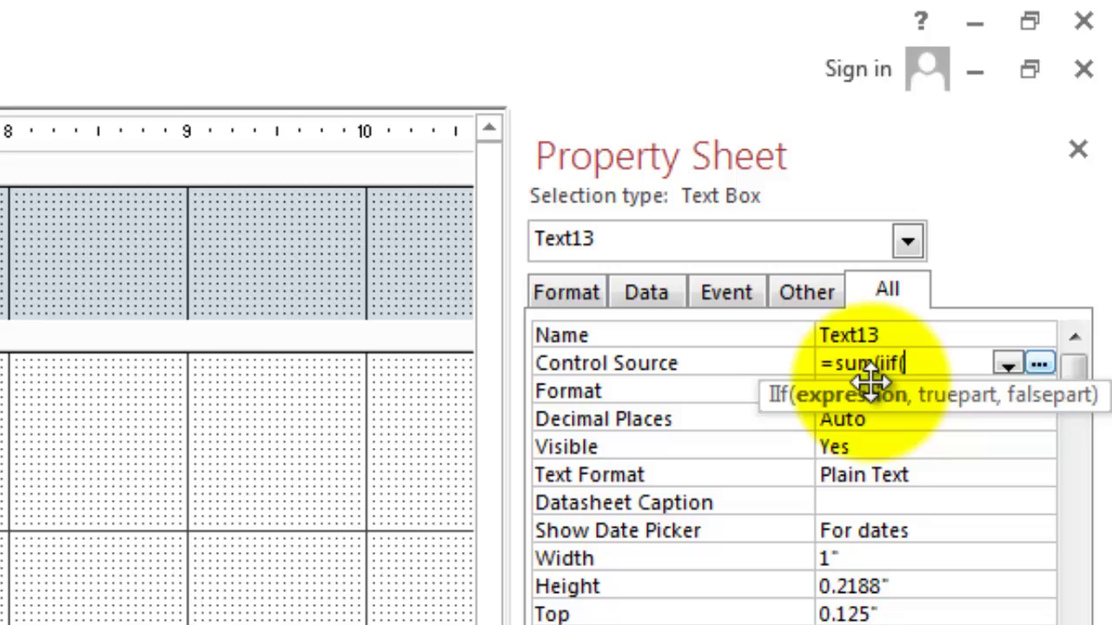
{"action": "type", "text": "Order"}
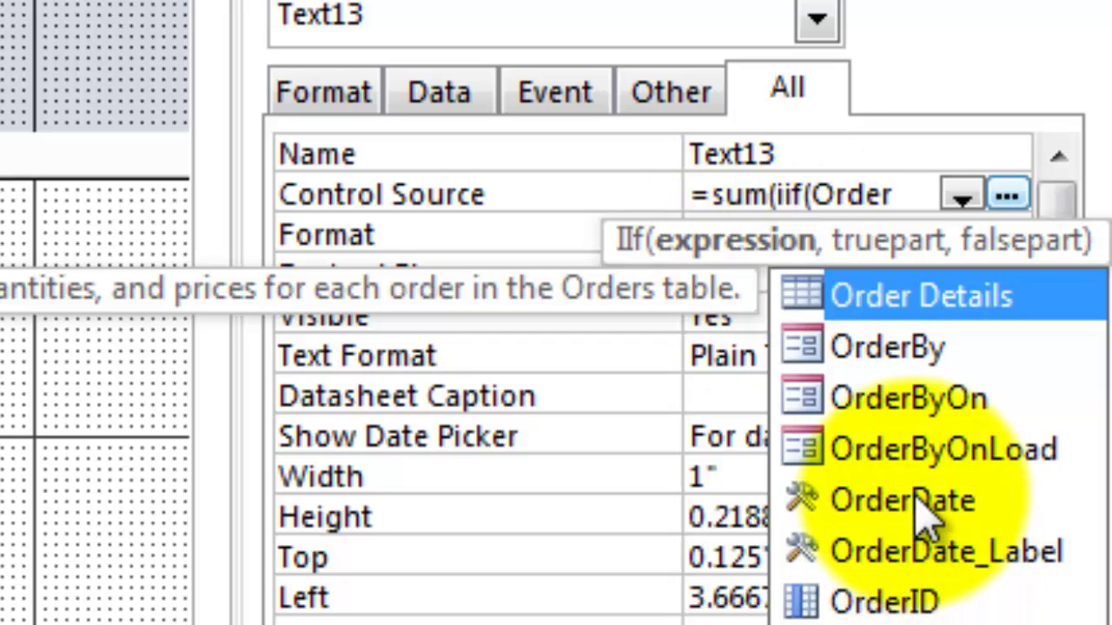
{"action": "left_click", "coordinate": [924, 511]}
{"action": "double_click", "coordinate": [923, 511]}
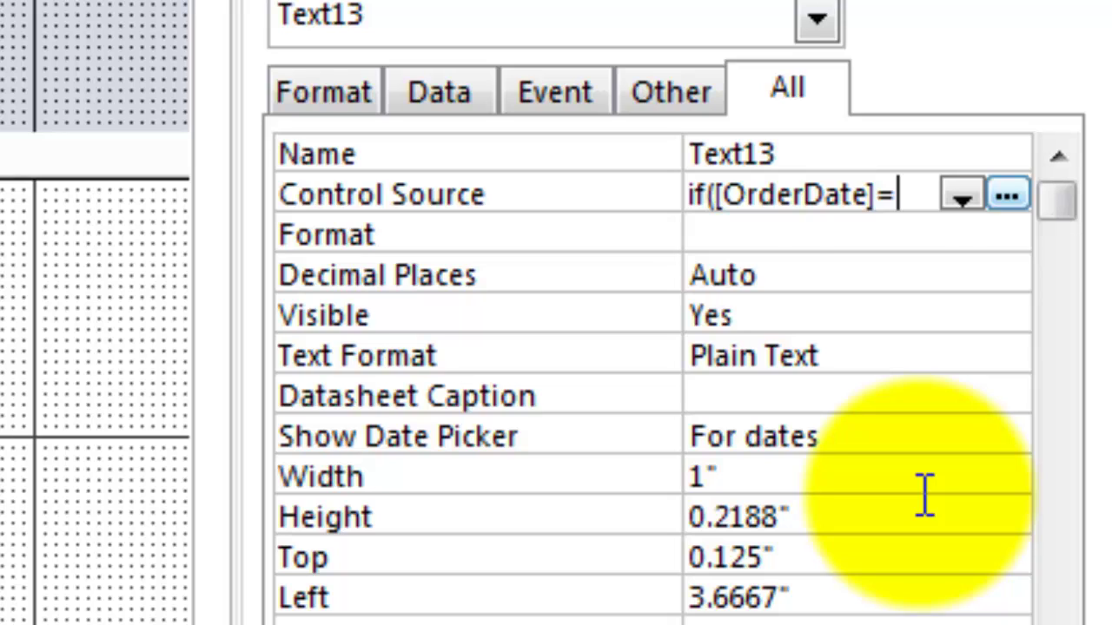
{"action": "type", "text": "D"}
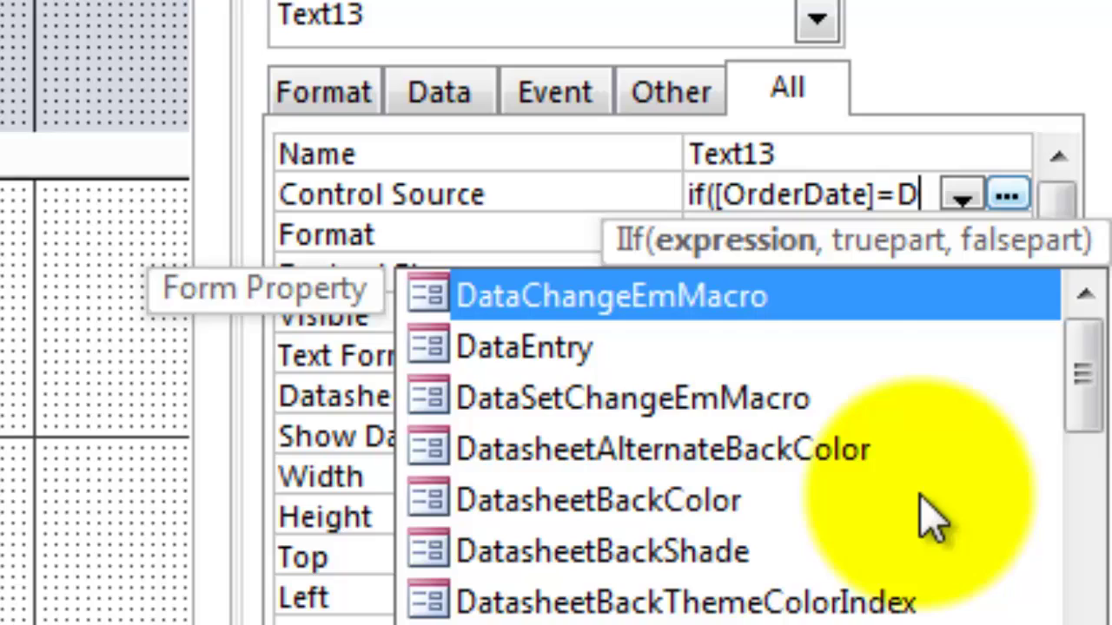
{"action": "type", "text": "ate()"}
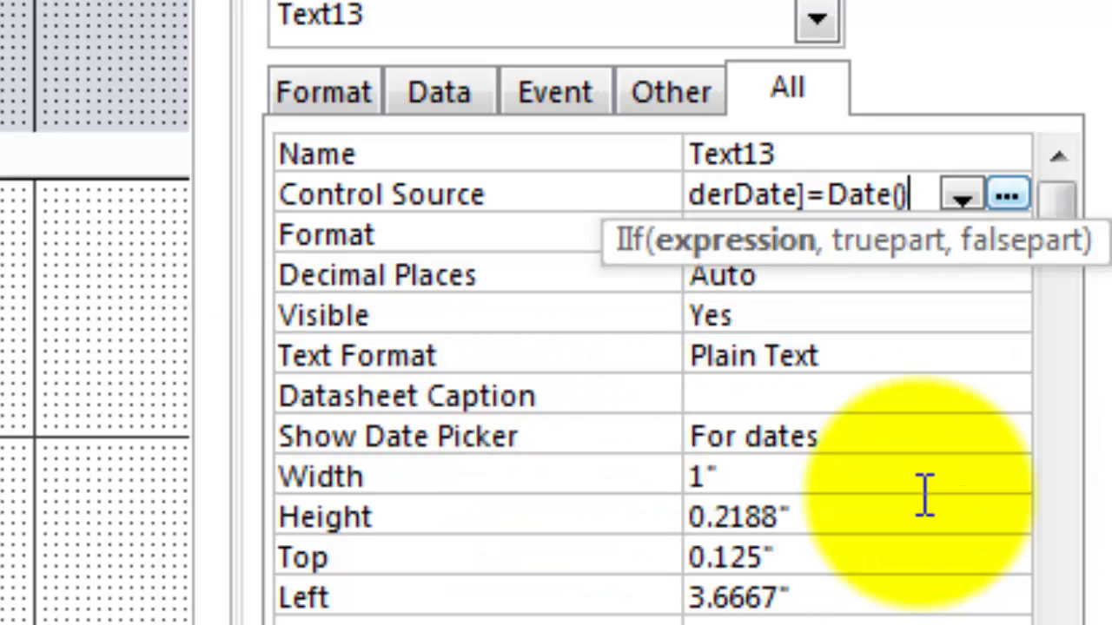
{"action": "type", "text": ",Tota"}
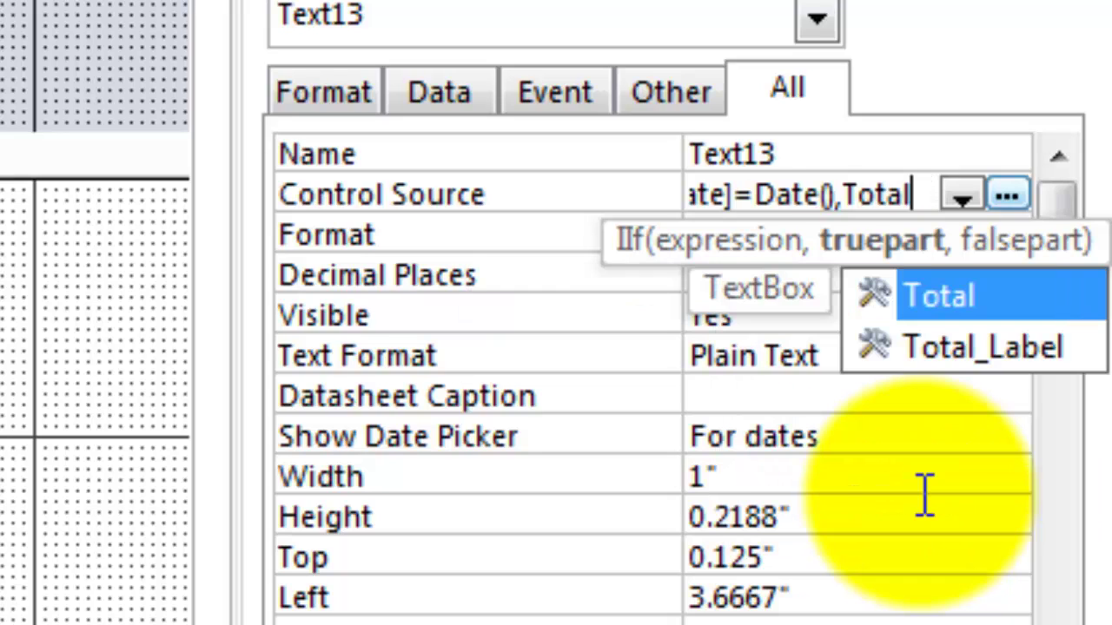
{"action": "type", "text": "l))"}
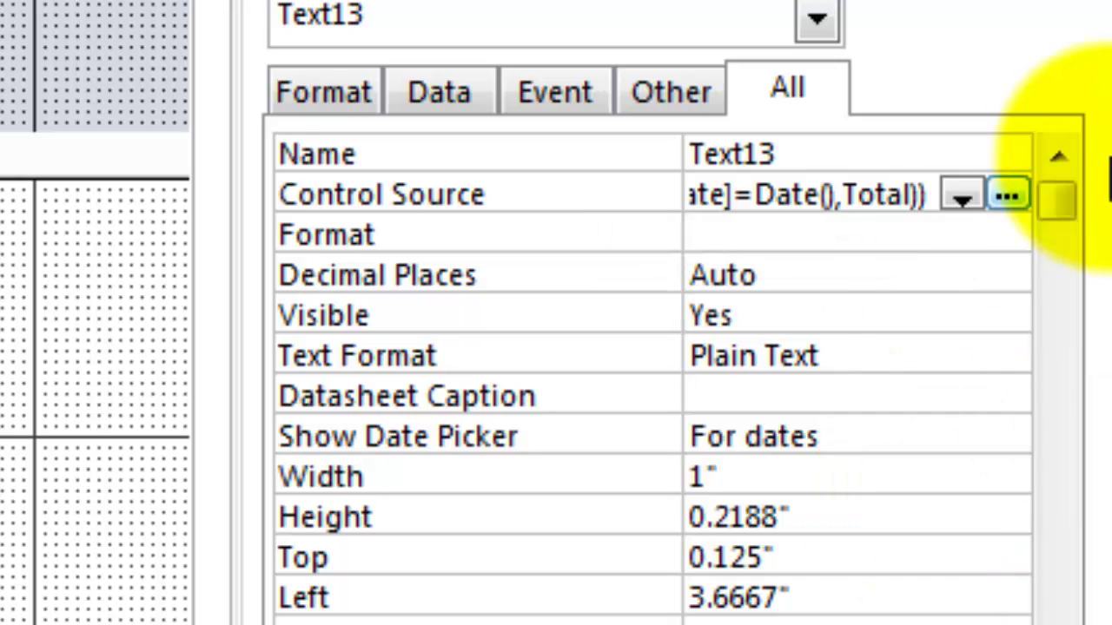
Step: Set the date-based footer text box's Format to Currency and its Name to txtTodaysTotal
{"action": "left_click", "coordinate": [748, 225]}
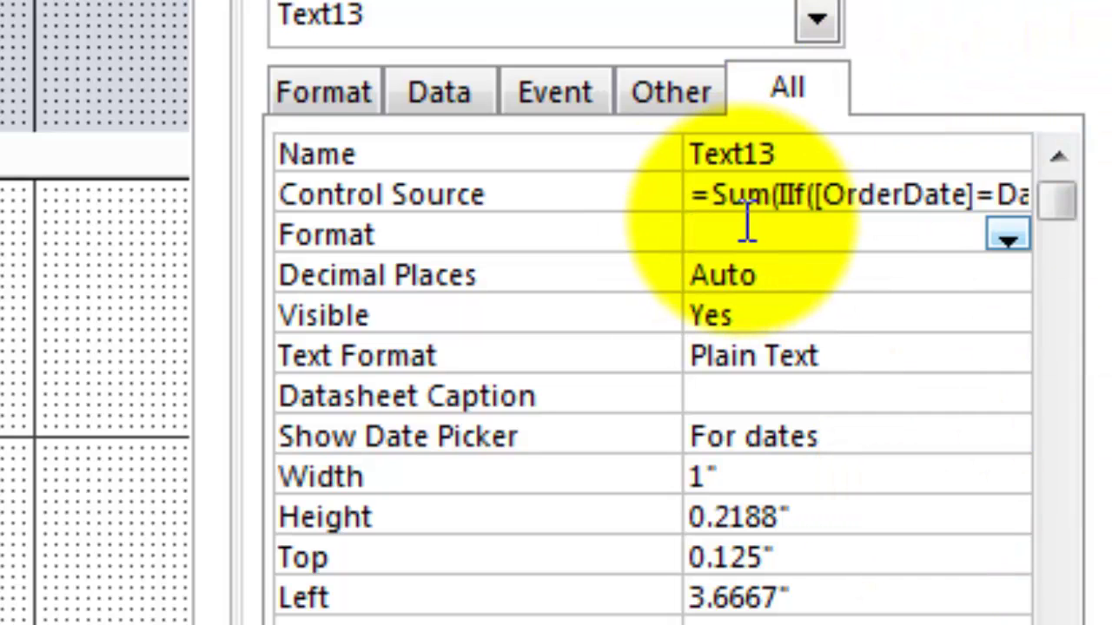
{"action": "type", "text": "currency"}
{"action": "left_click", "coordinate": [643, 154]}
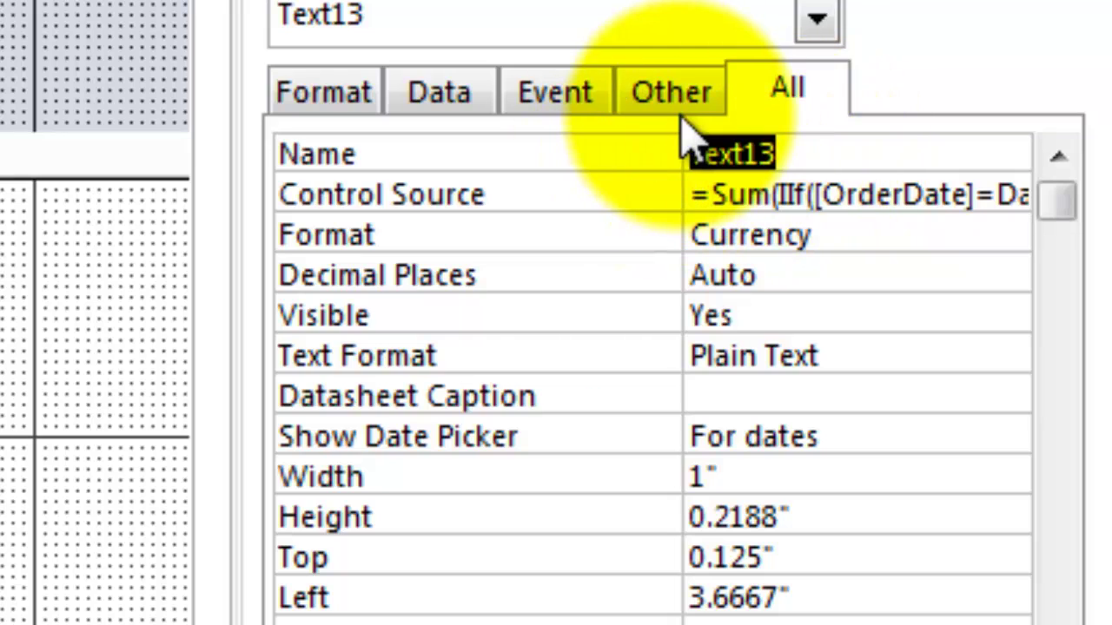
{"action": "key", "text": "Delete"}
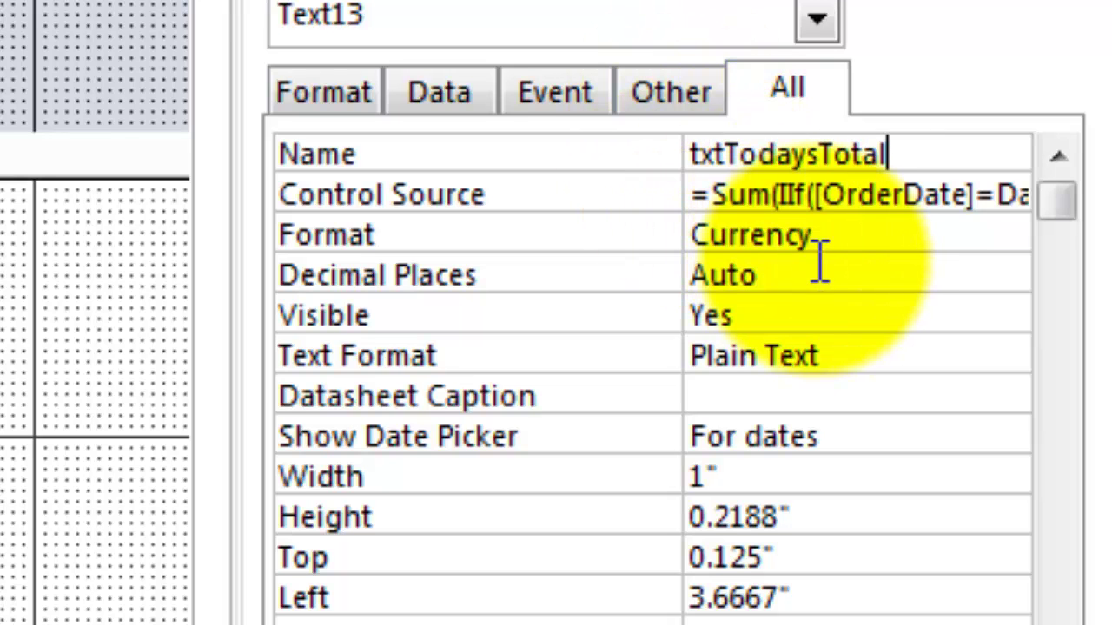
{"action": "left_click", "coordinate": [819, 262]}
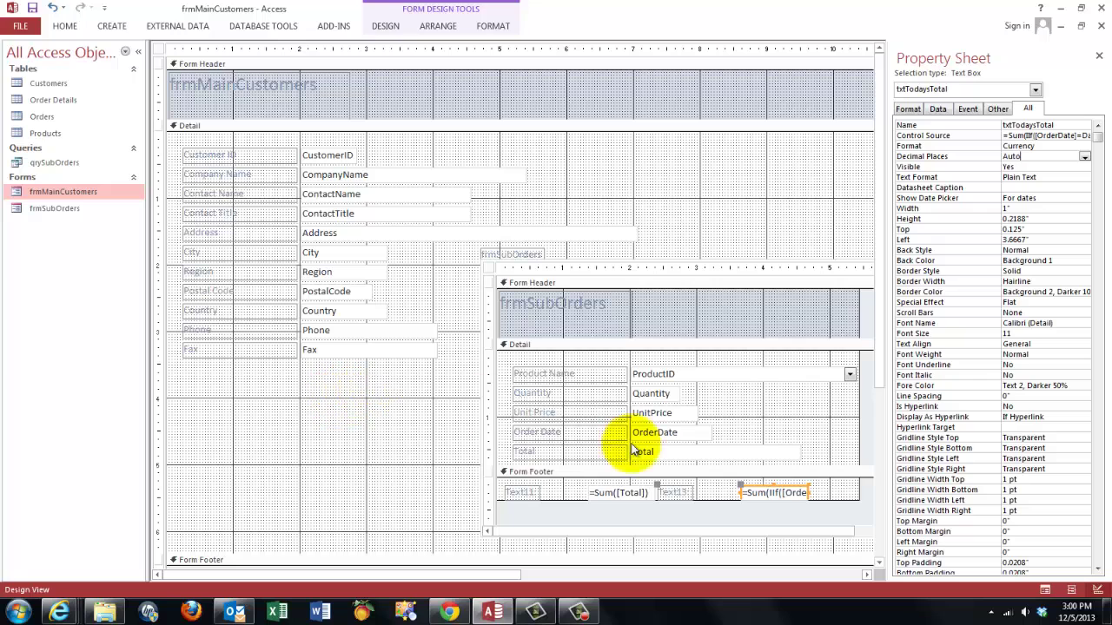
Step: Place an unbound text box on the main form below Fax, about 2.5" from the left and 3.9" from the top
{"action": "left_click", "coordinate": [386, 28]}
{"action": "left_click", "coordinate": [169, 62]}
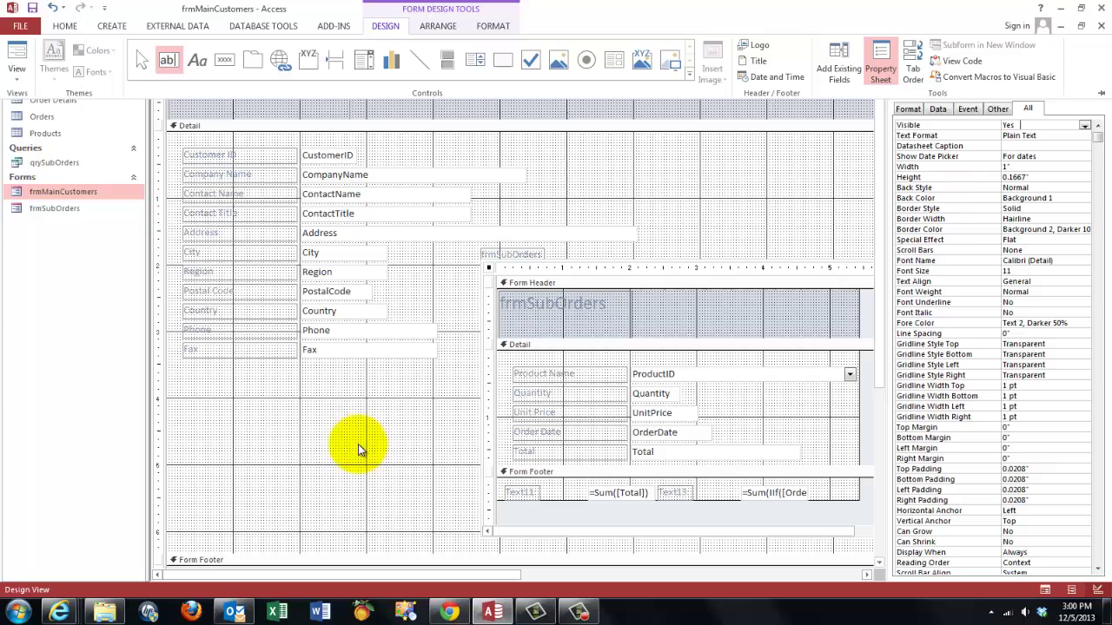
{"action": "left_click", "coordinate": [336, 391]}
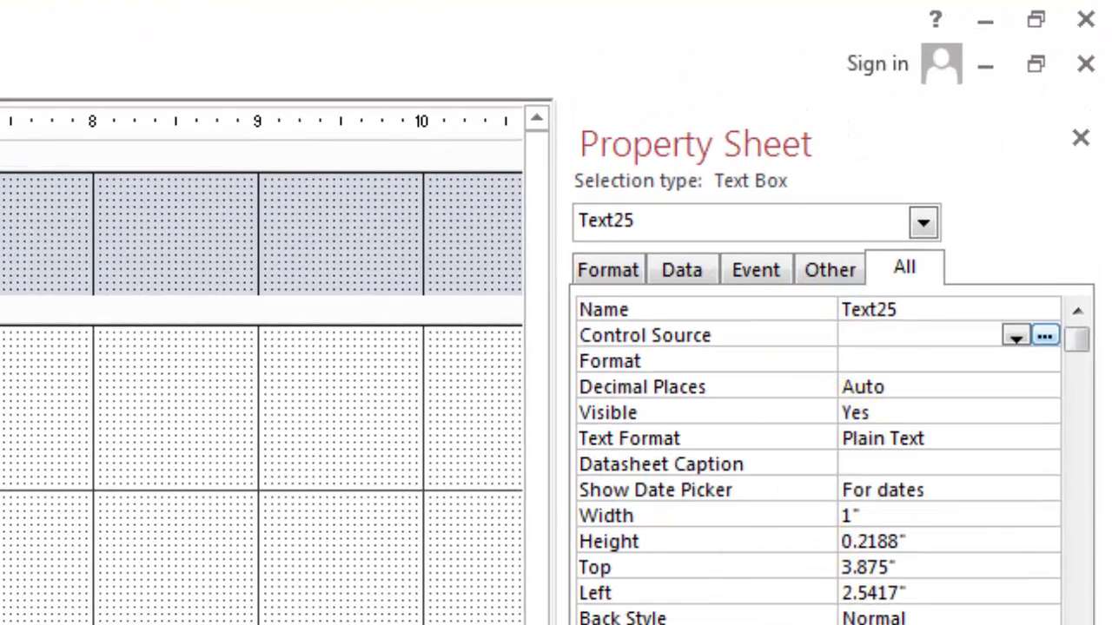
Step: Build the new text box's Control Source as [frmSubOrders].Form![txtTotal] in the Expression Builder and set its Format to Currency
{"action": "left_click", "coordinate": [1045, 335]}
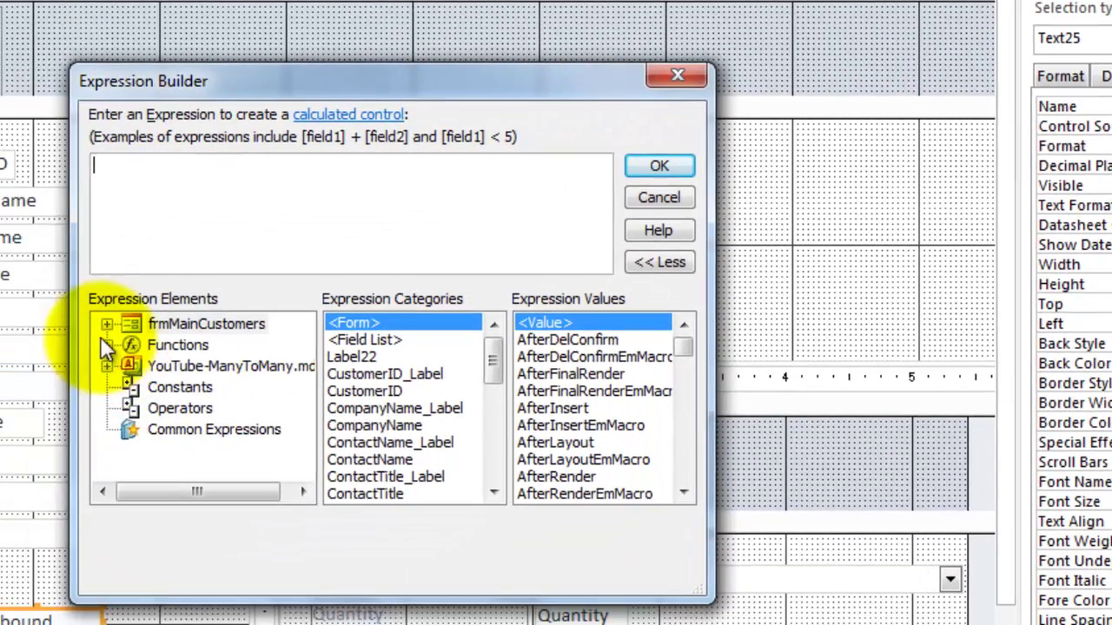
{"action": "left_click", "coordinate": [107, 324]}
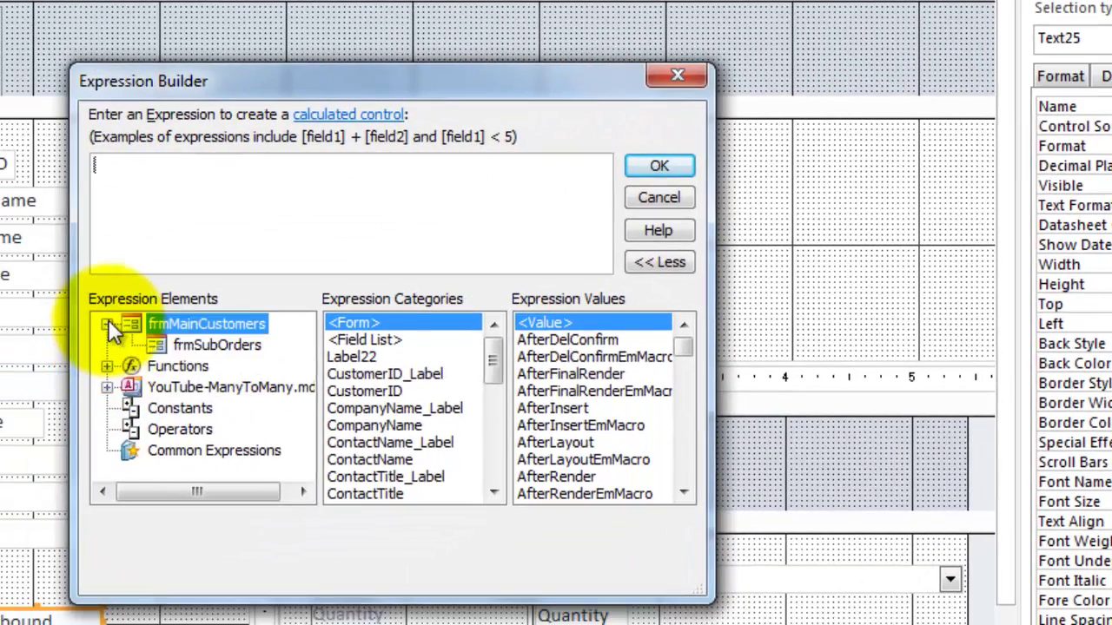
{"action": "left_click", "coordinate": [212, 346]}
{"action": "left_click_drag", "start_coordinate": [491, 382], "coordinate": [501, 430]}
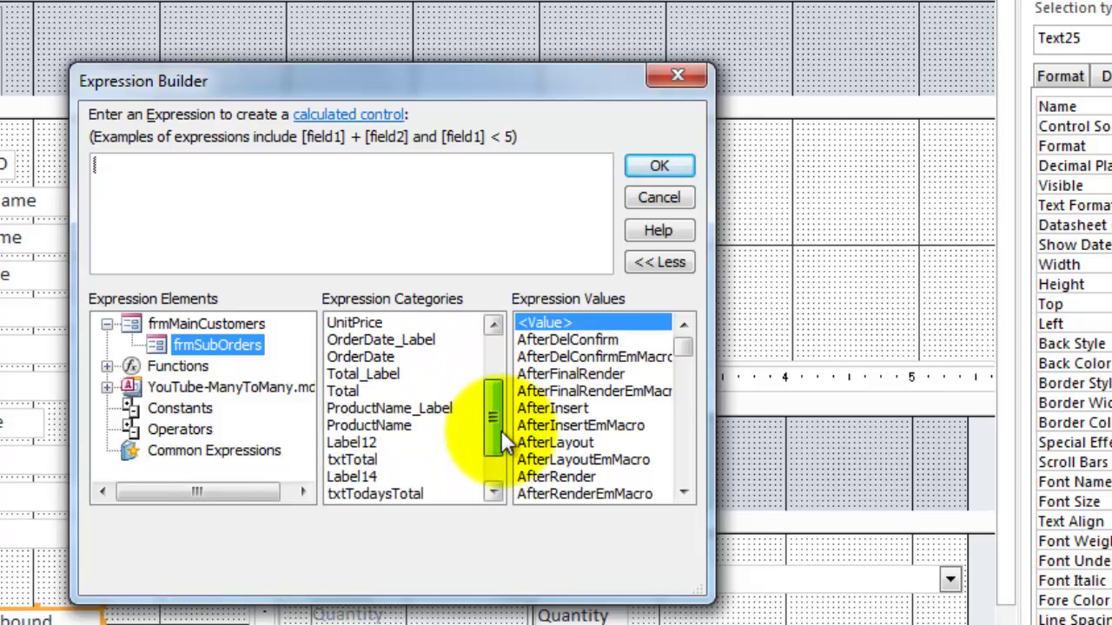
{"action": "left_click", "coordinate": [356, 458]}
{"action": "double_click", "coordinate": [356, 455]}
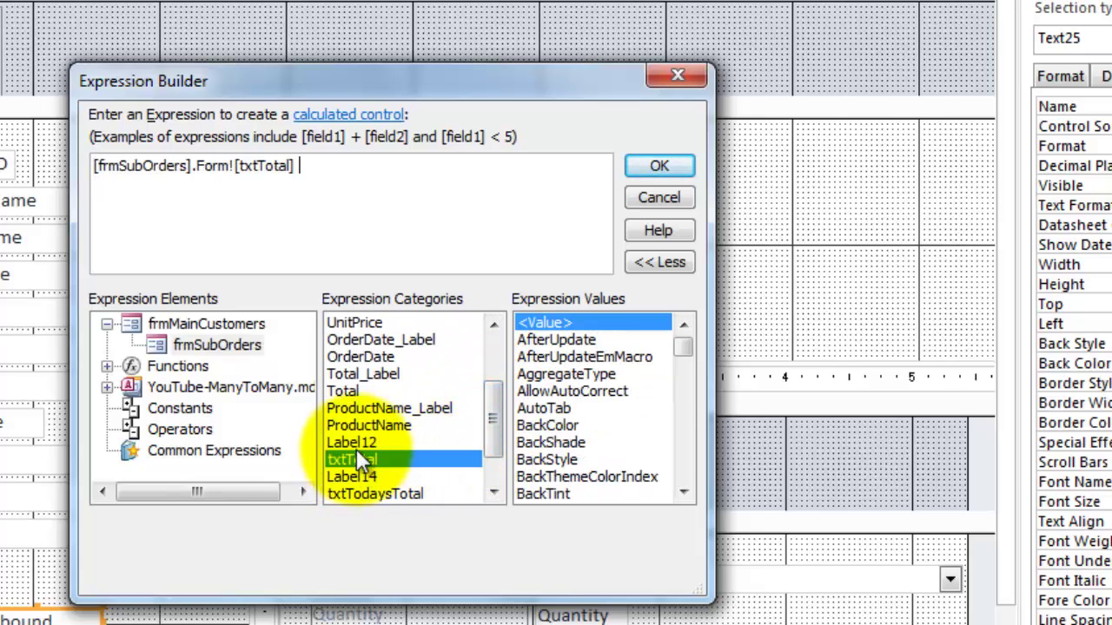
{"action": "left_click", "coordinate": [657, 165]}
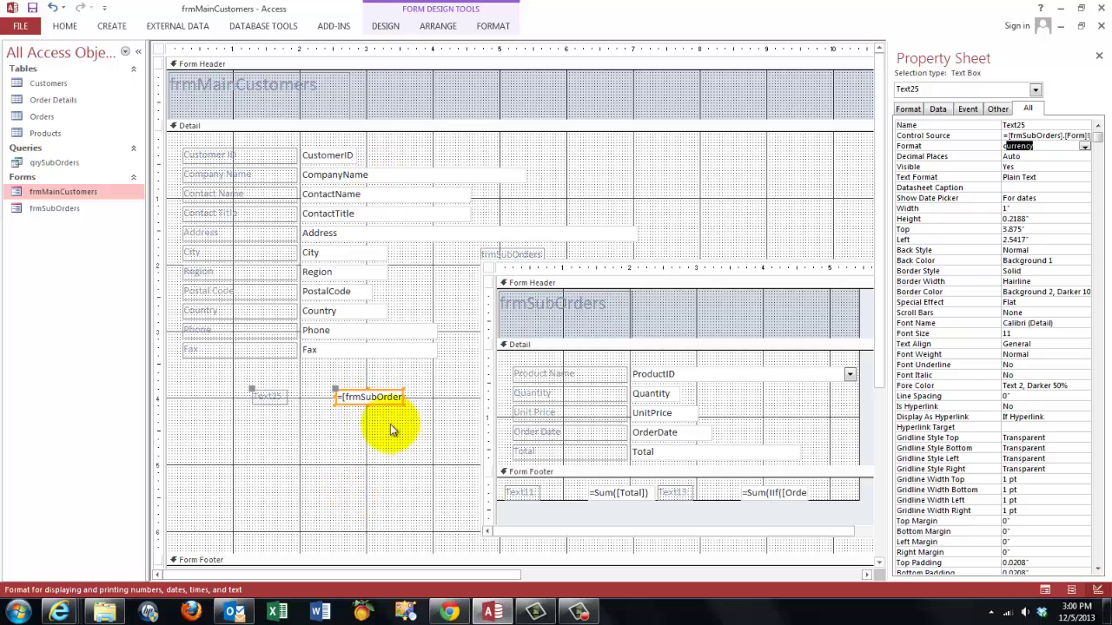
{"action": "left_click", "coordinate": [386, 412]}
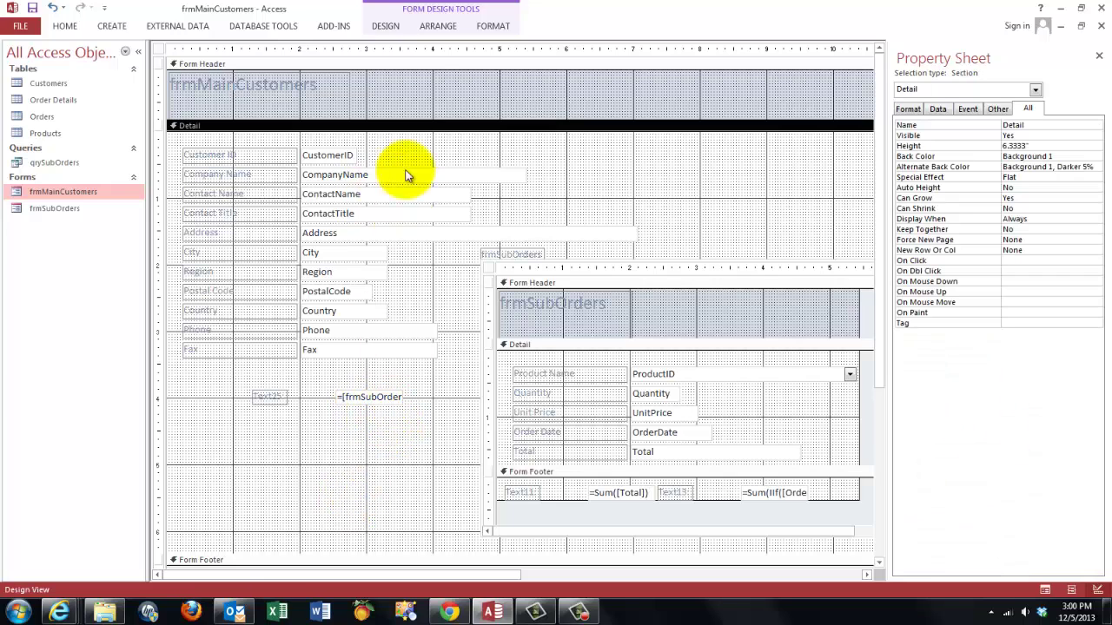
Step: Place another unbound text box on the main form directly beneath the first, about 2.5" from the left and 4.4" from the top
{"action": "left_click", "coordinate": [385, 25]}
{"action": "left_click", "coordinate": [168, 60]}
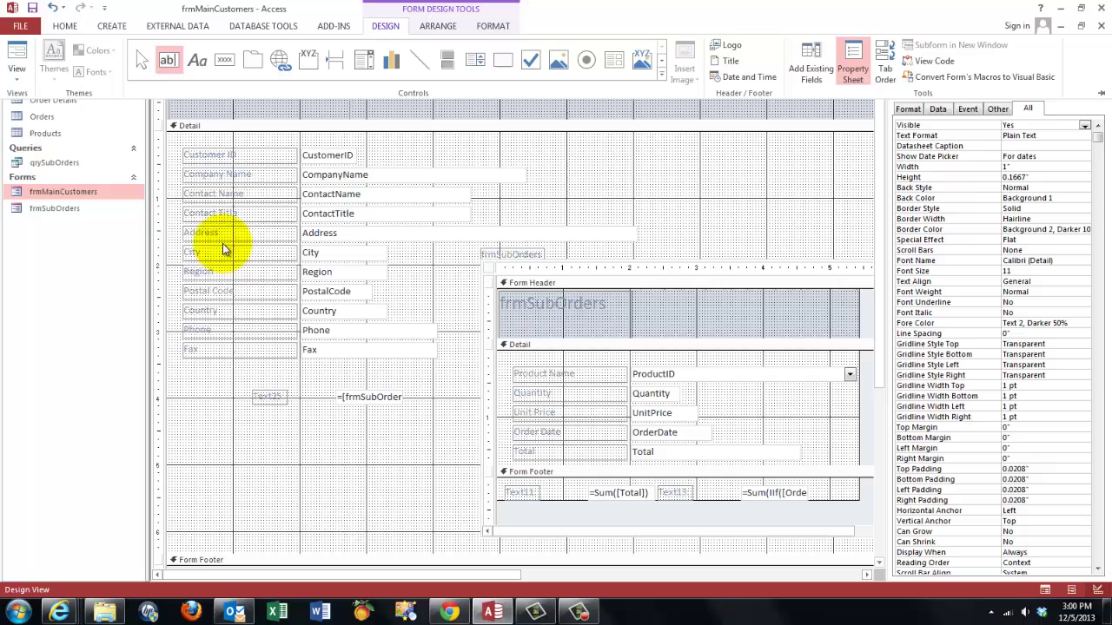
{"action": "left_click", "coordinate": [345, 430]}
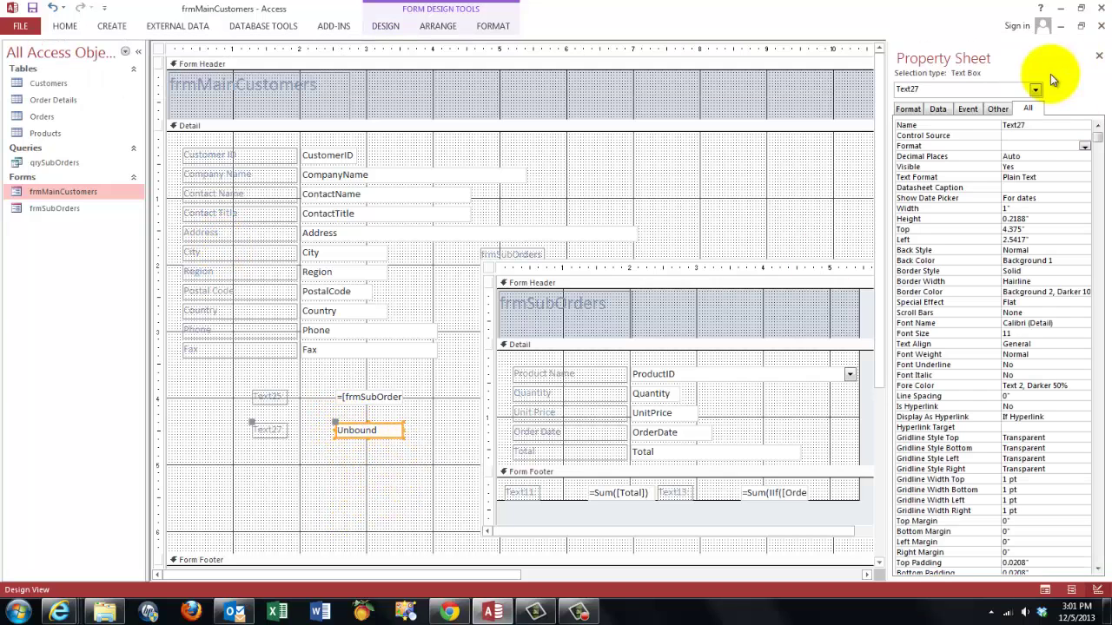
Step: Use the Expression Builder to point the lower text box's Control Source to txtTodaysTotal on frmSubOrders, and set its Format to Currency
{"action": "left_click", "coordinate": [1030, 135]}
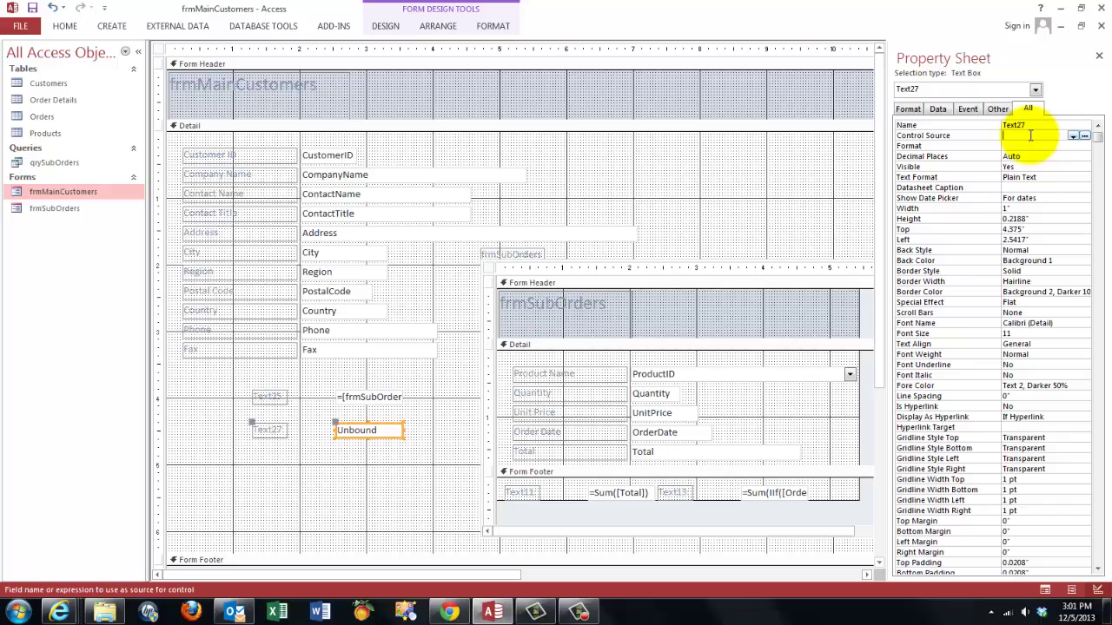
{"action": "left_click", "coordinate": [1086, 137]}
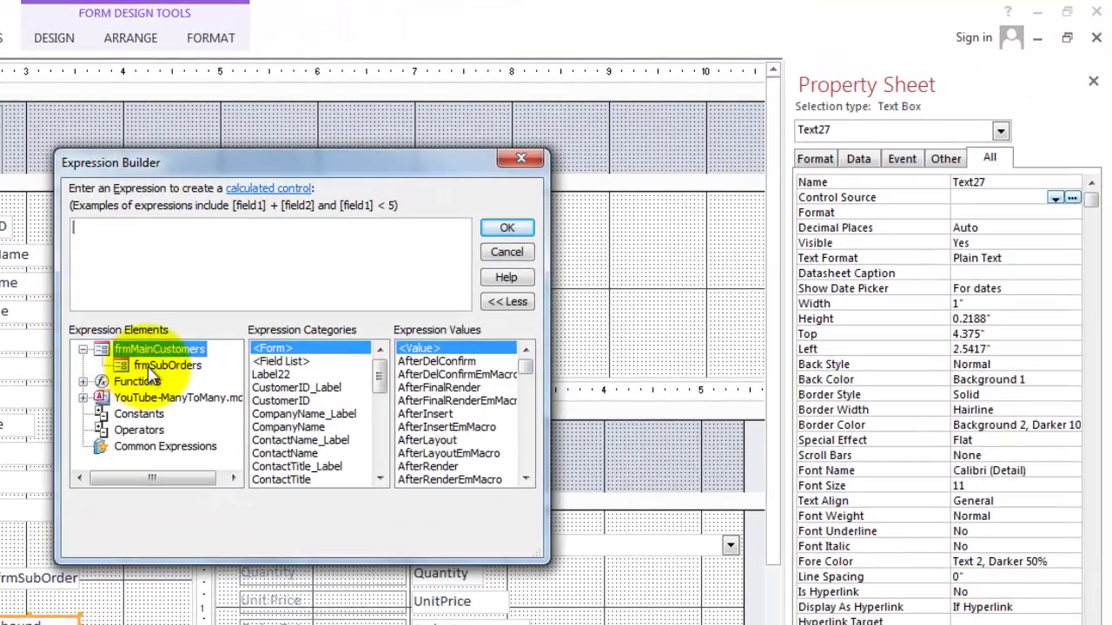
{"action": "left_click", "coordinate": [230, 339]}
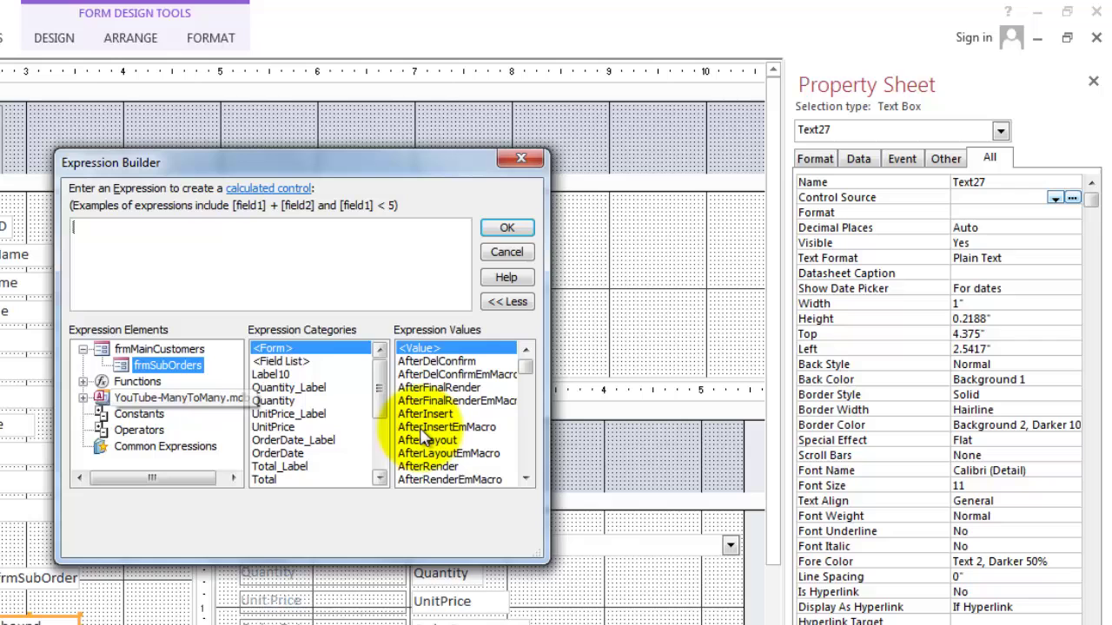
{"action": "left_click_drag", "start_coordinate": [434, 345], "coordinate": [435, 398]}
{"action": "left_click_drag", "start_coordinate": [384, 430], "coordinate": [377, 440]}
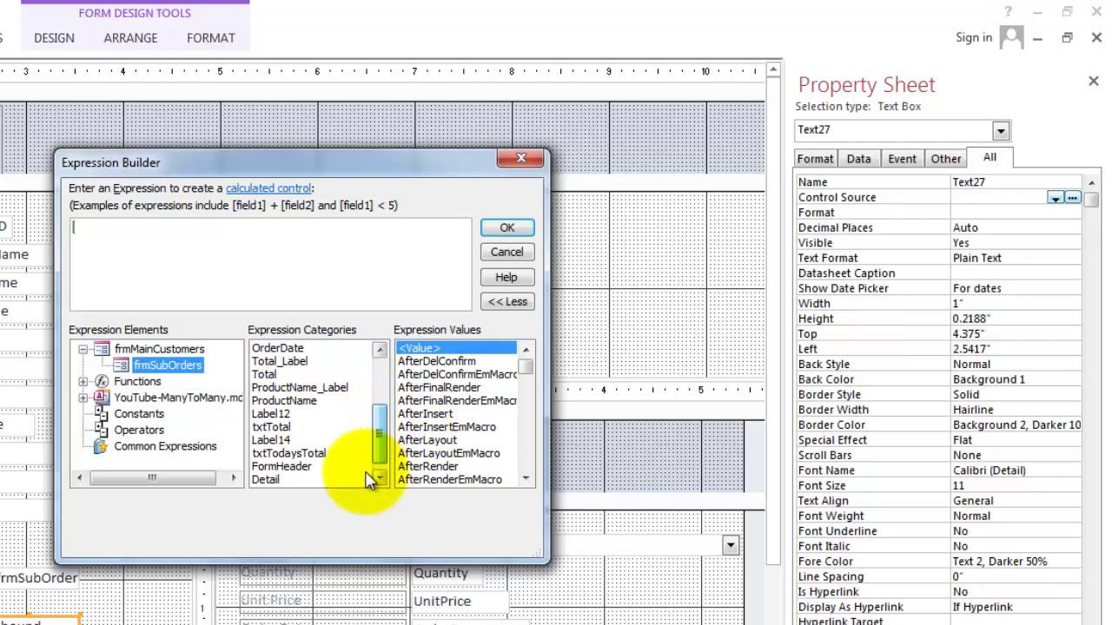
{"action": "double_click", "coordinate": [286, 454]}
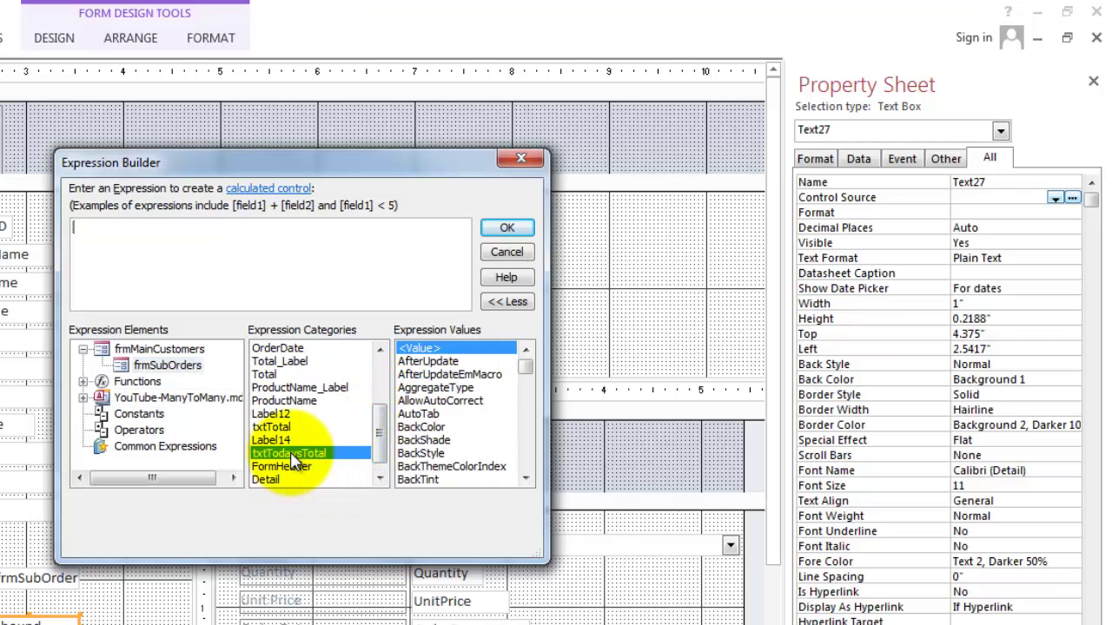
{"action": "left_click", "coordinate": [507, 228]}
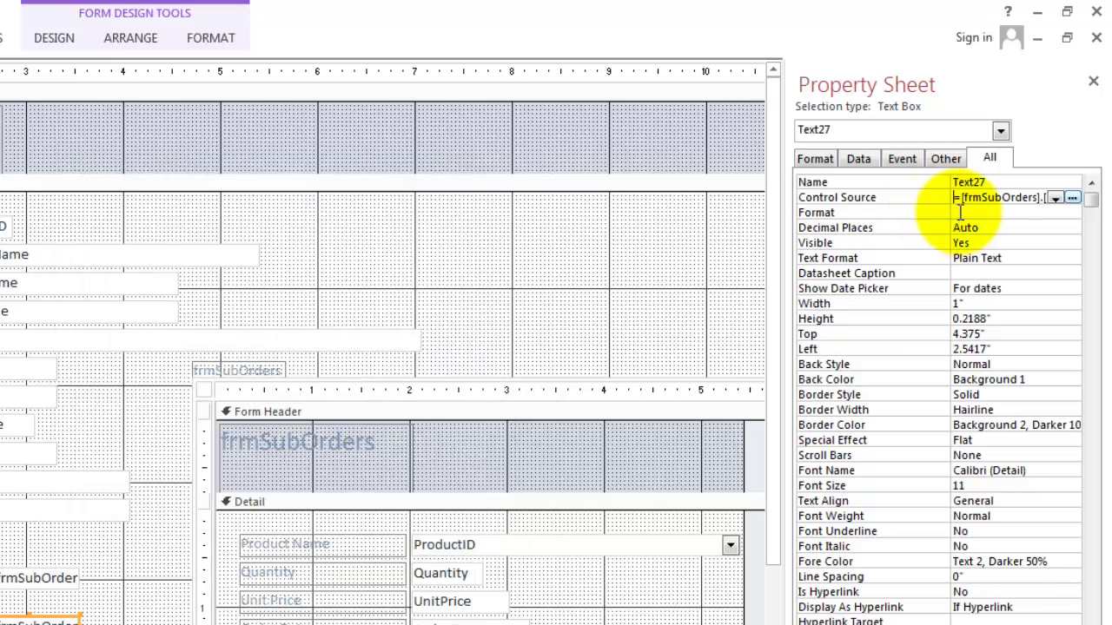
{"action": "left_click", "coordinate": [789, 551]}
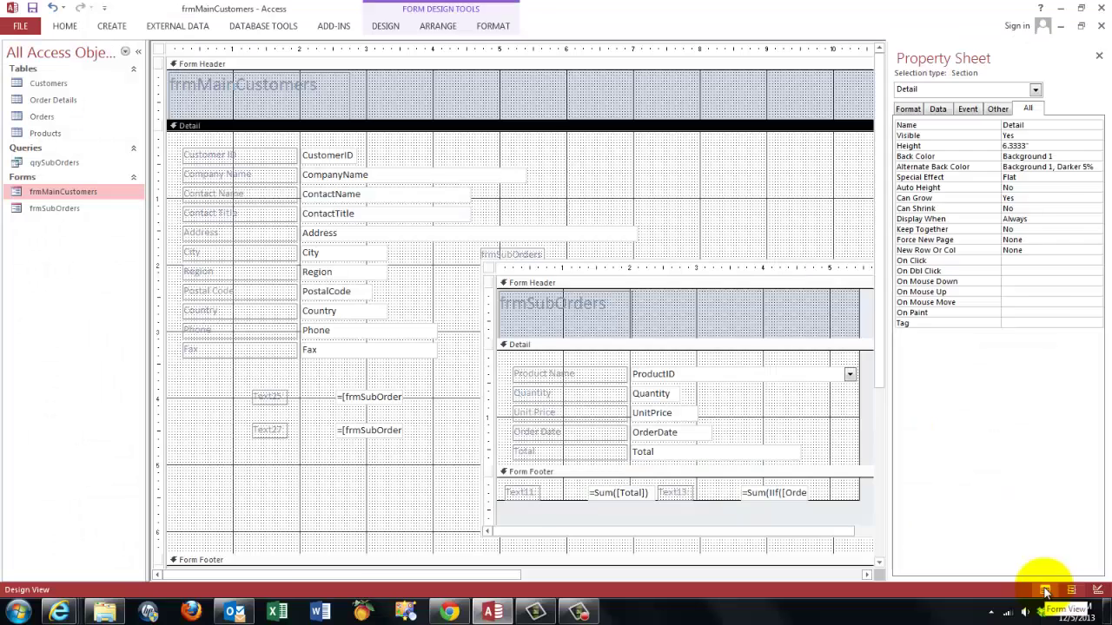
Step: Show the main form in Form view and compare the two total boxes with the subform's order rows, including today's orders
{"action": "left_click", "coordinate": [1046, 590]}
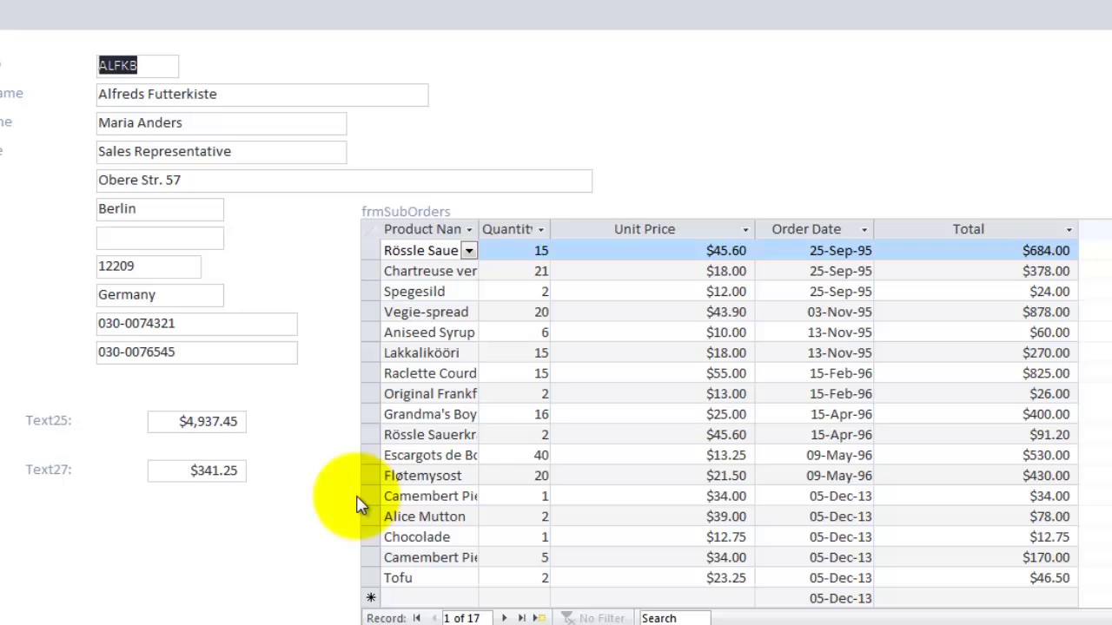
{"action": "left_click_drag", "start_coordinate": [371, 496], "coordinate": [373, 578]}
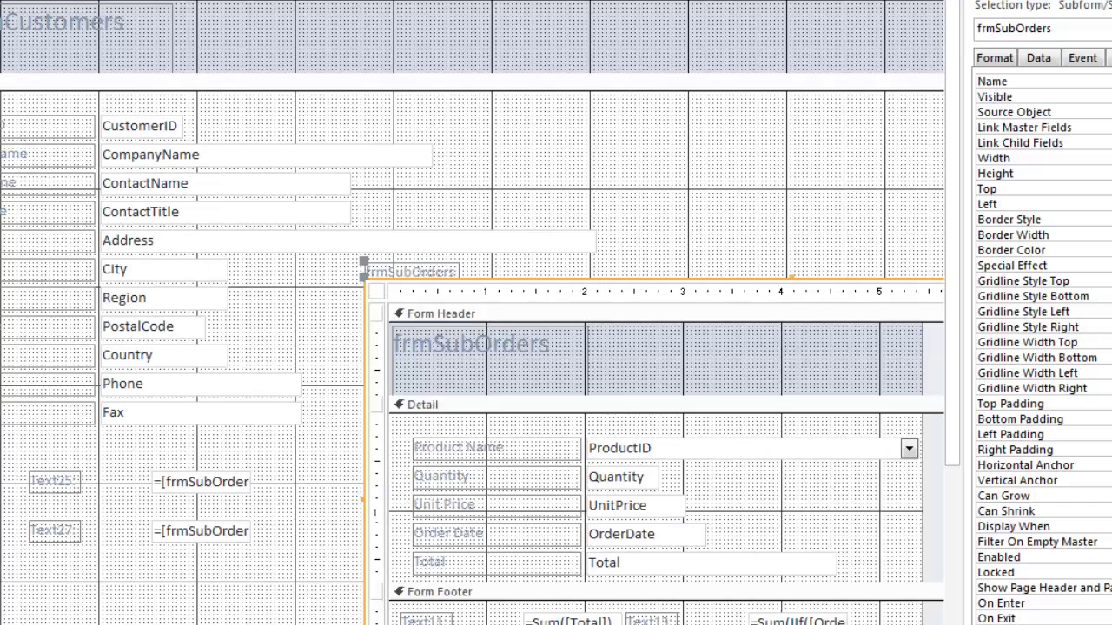
{"action": "key", "text": "F5"}
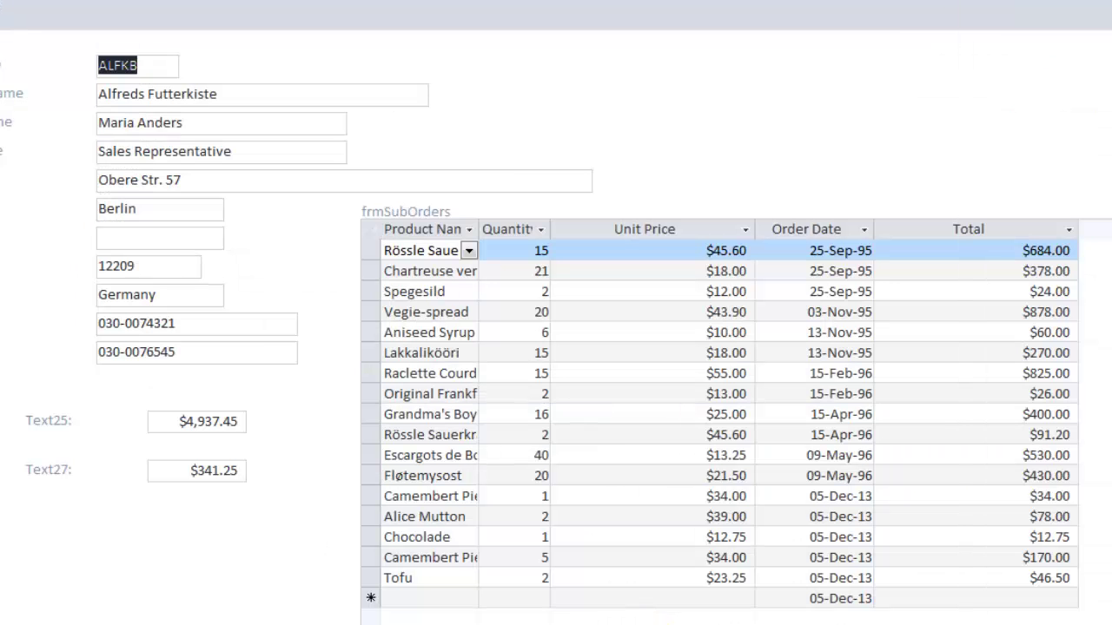